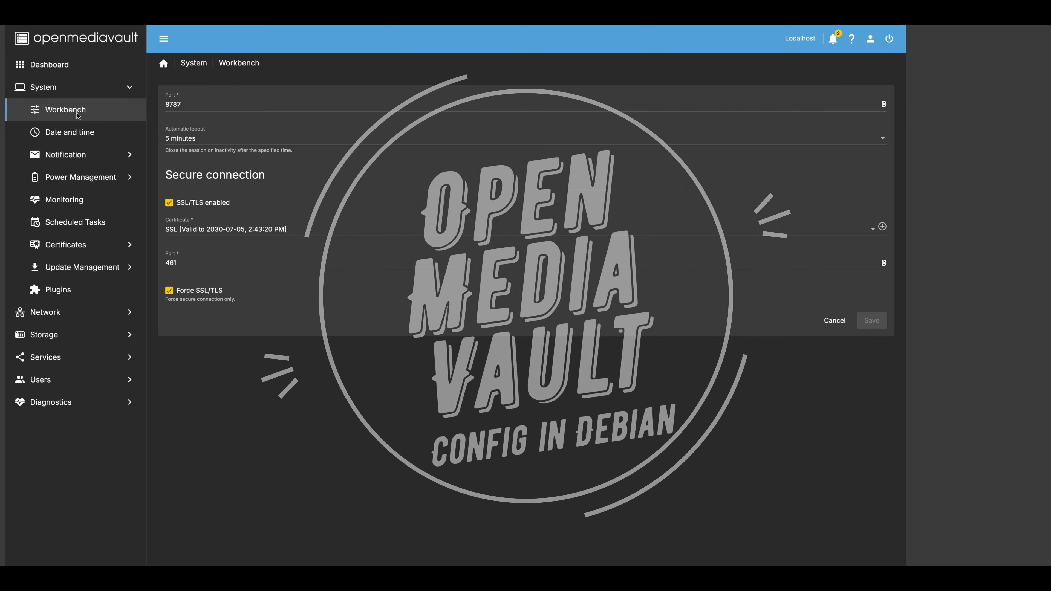
- View the Date and time page and the Notification e-mail settings and event types
{"action": "left_click", "coordinate": [83, 138]}
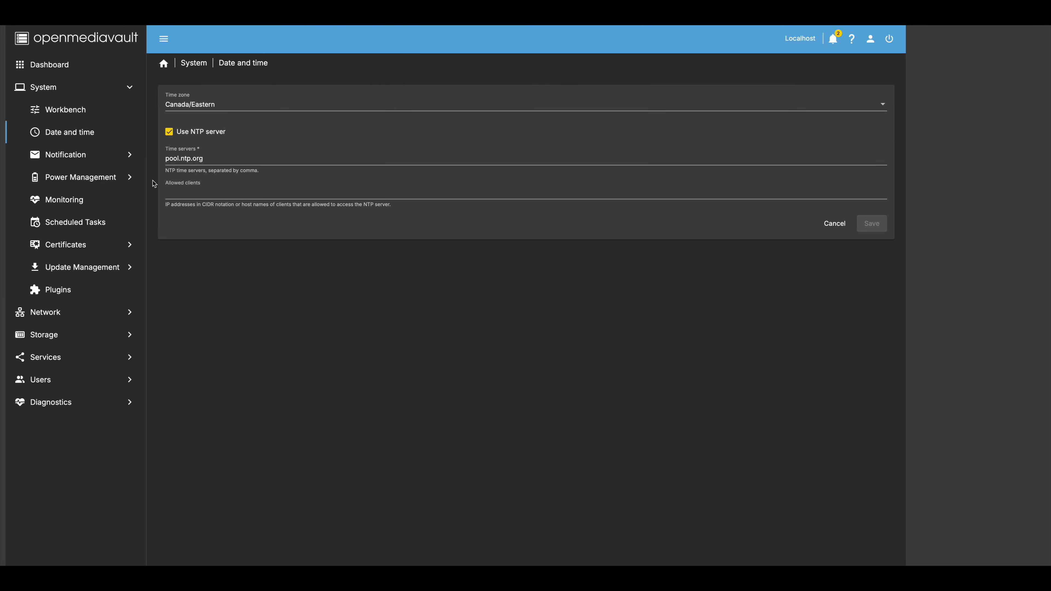
{"action": "left_click", "coordinate": [65, 155]}
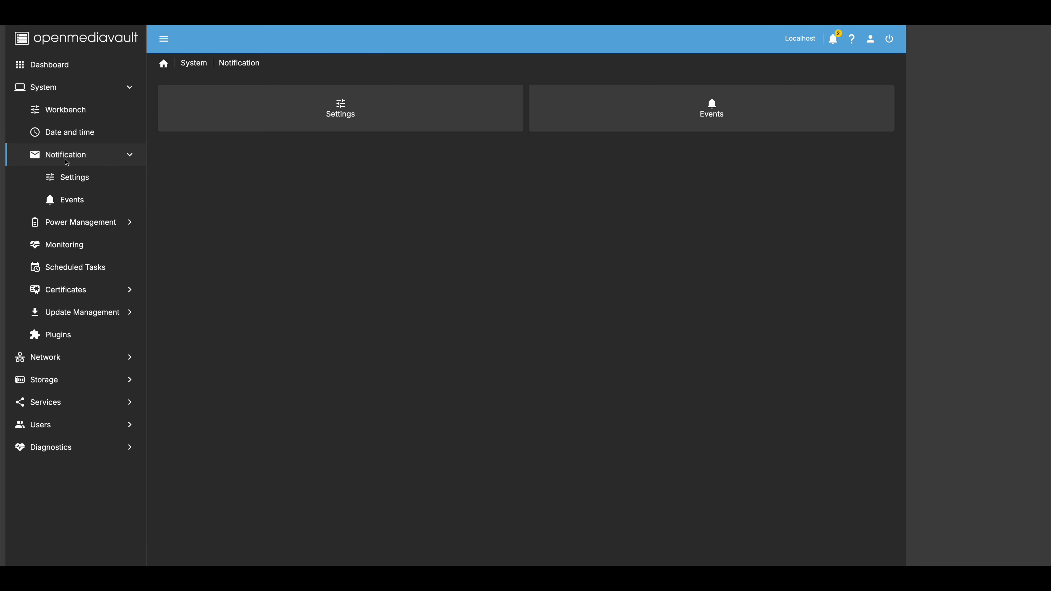
{"action": "left_click", "coordinate": [87, 181]}
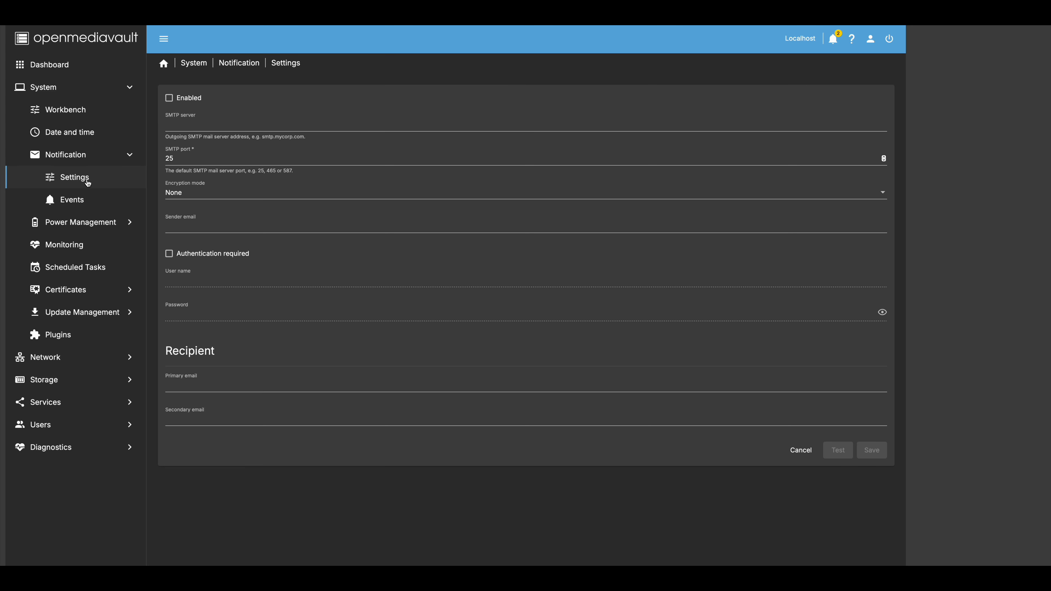
{"action": "left_click", "coordinate": [86, 201]}
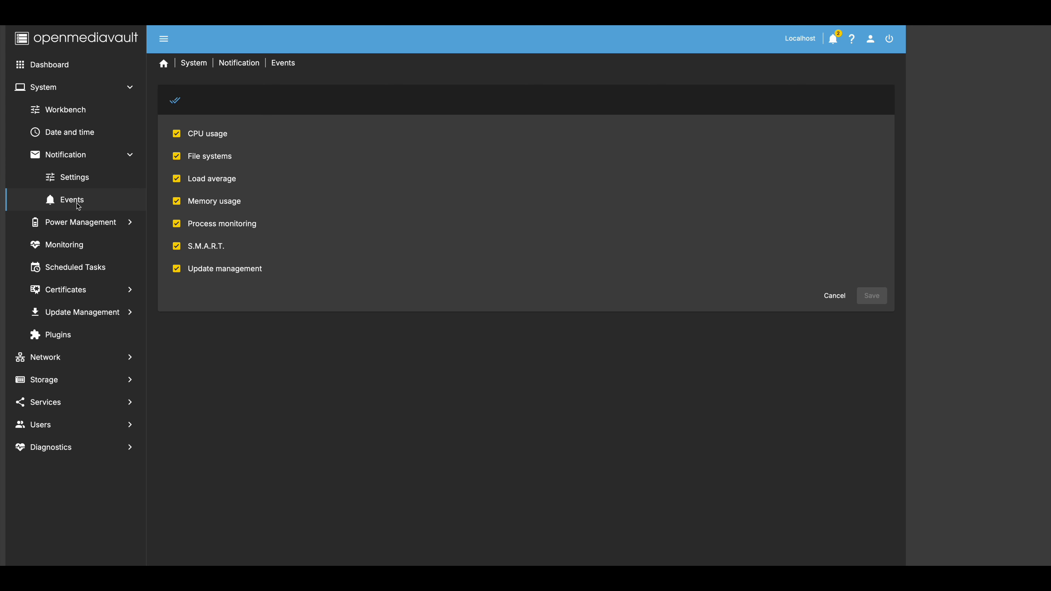
- Look through the Power Management settings and its empty Scheduled Tasks list
{"action": "left_click", "coordinate": [69, 224]}
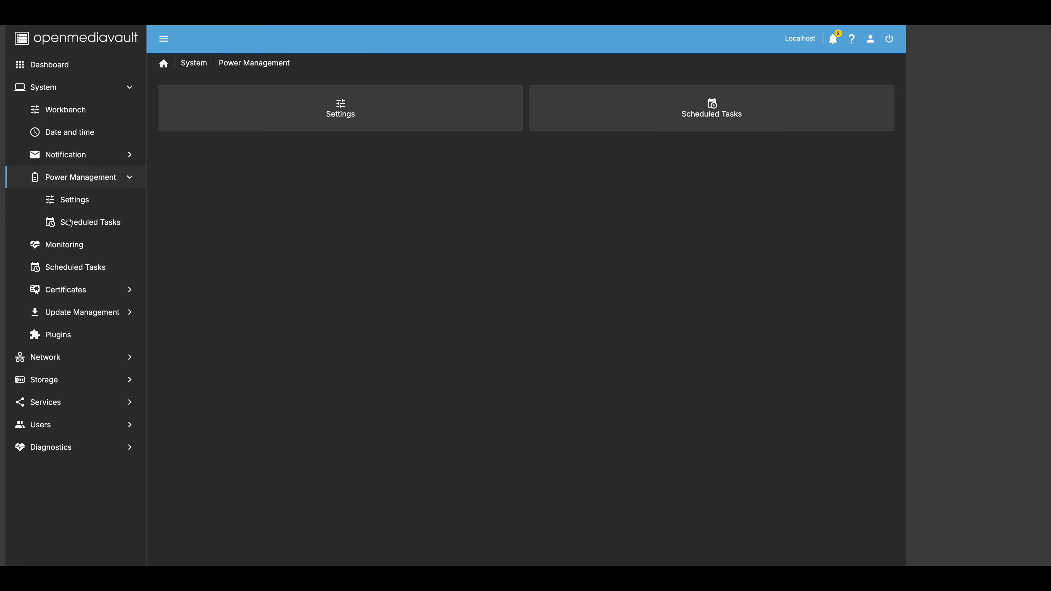
{"action": "left_click", "coordinate": [89, 201]}
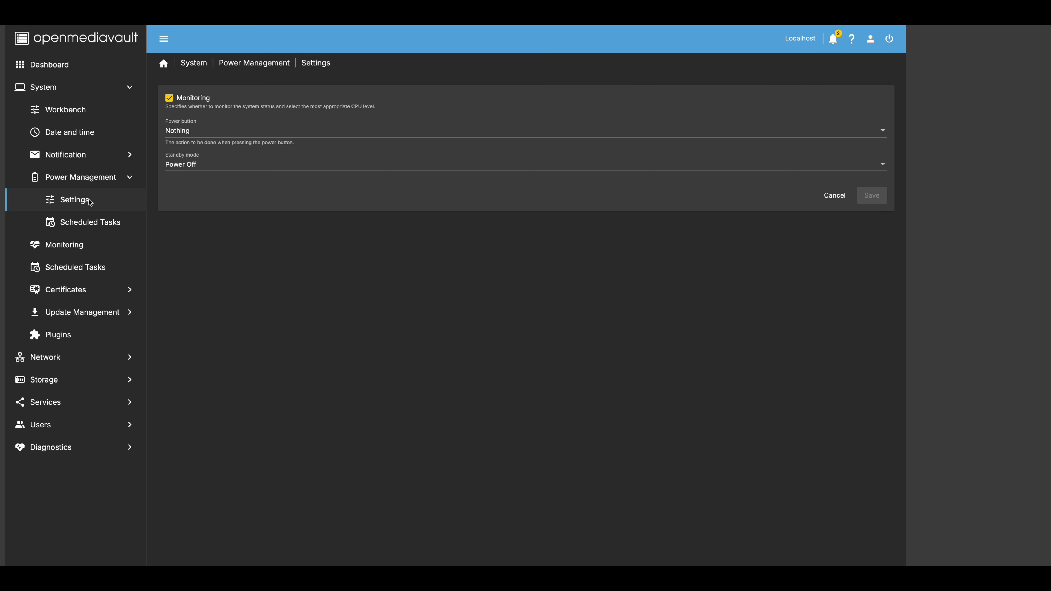
{"action": "left_click", "coordinate": [87, 225]}
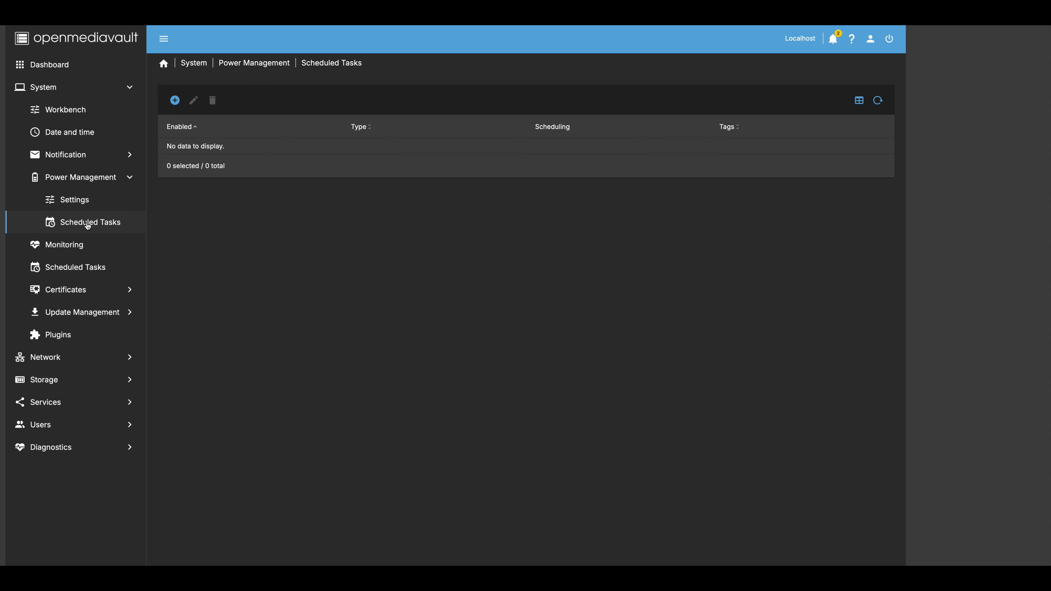
{"action": "left_click", "coordinate": [66, 245]}
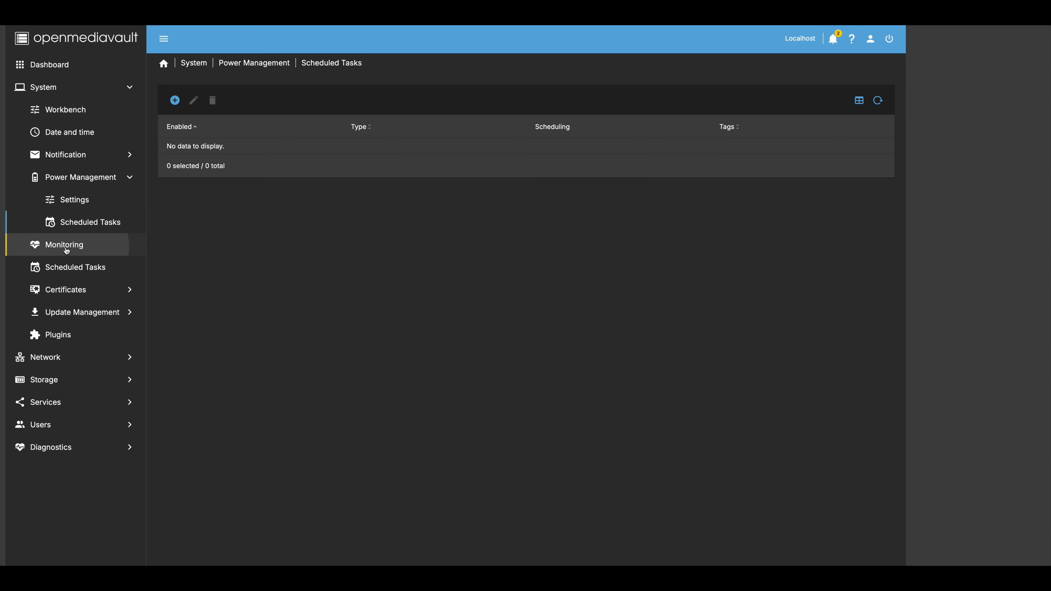
- Open the system scheduled task Create form and cancel it, leaving no task created
{"action": "left_click", "coordinate": [68, 223]}
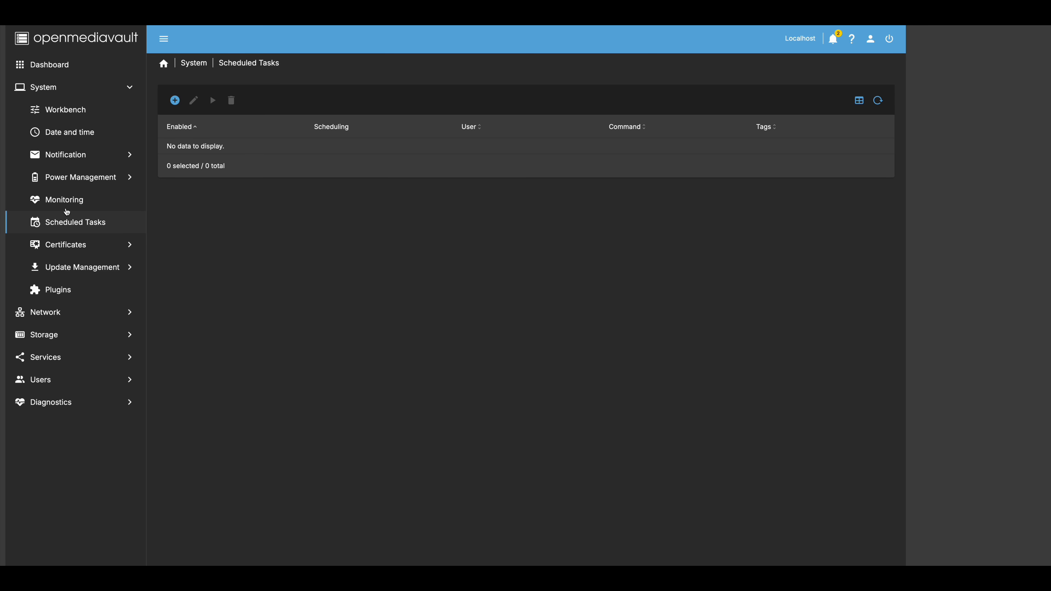
{"action": "left_click", "coordinate": [68, 200]}
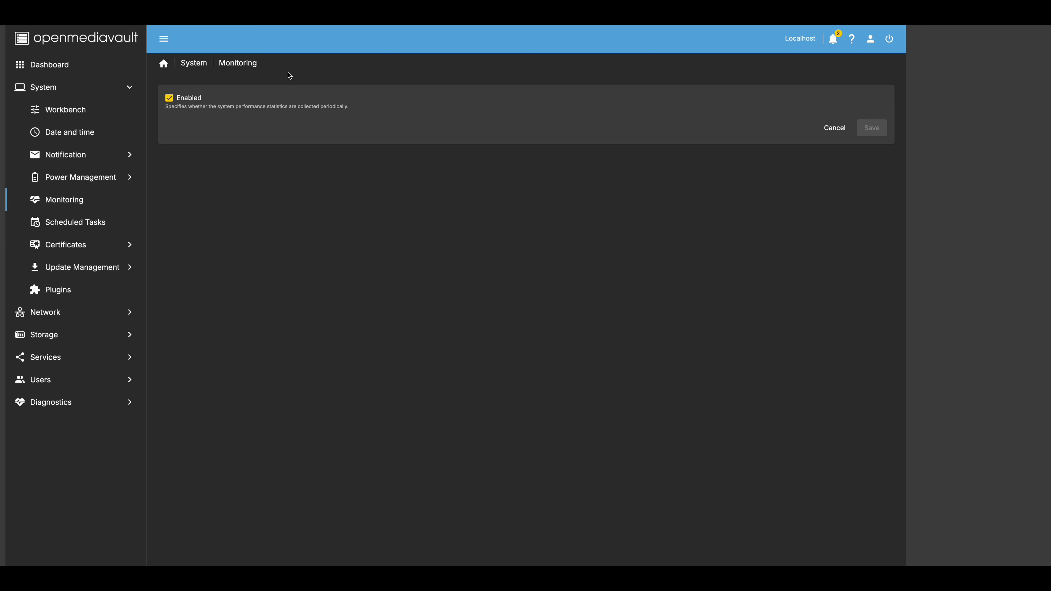
{"action": "left_click", "coordinate": [82, 228]}
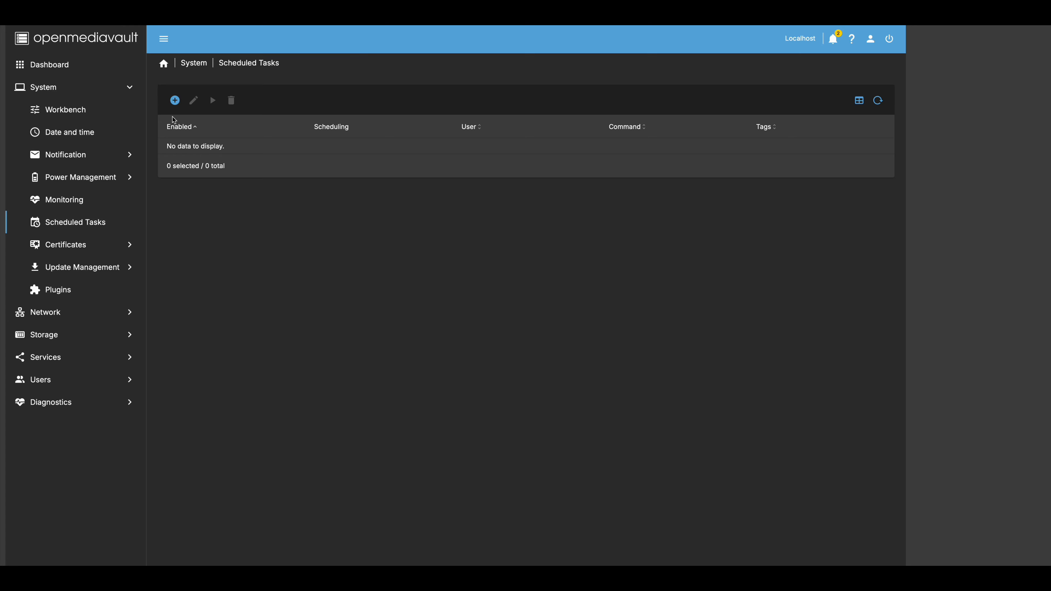
{"action": "left_click", "coordinate": [176, 100]}
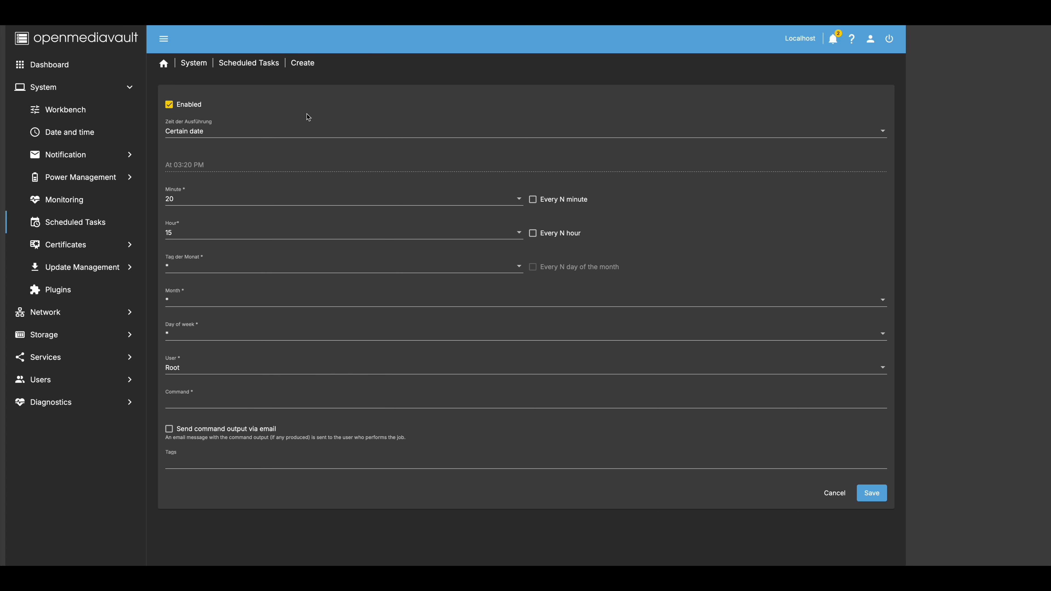
{"action": "left_click", "coordinate": [835, 493]}
{"action": "left_click", "coordinate": [85, 246]}
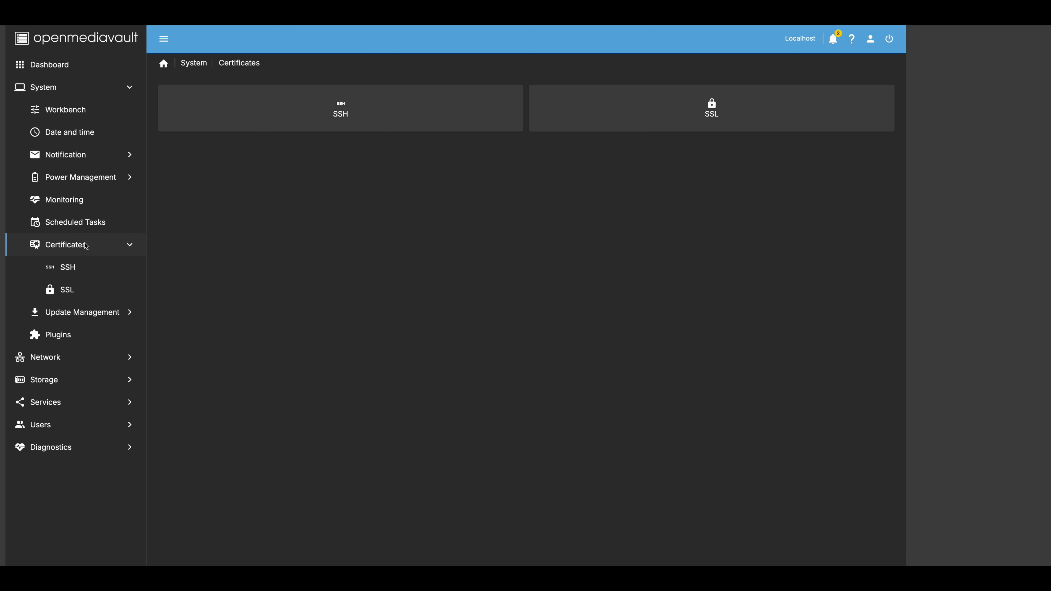
- View the SSH and SSL certificate pages
{"action": "left_click", "coordinate": [73, 291]}
{"action": "left_click", "coordinate": [74, 271]}
{"action": "left_click", "coordinate": [78, 292]}
- Browse Update Management settings, software sources and unattended updates, ending on the Plugins list
{"action": "left_click", "coordinate": [82, 314]}
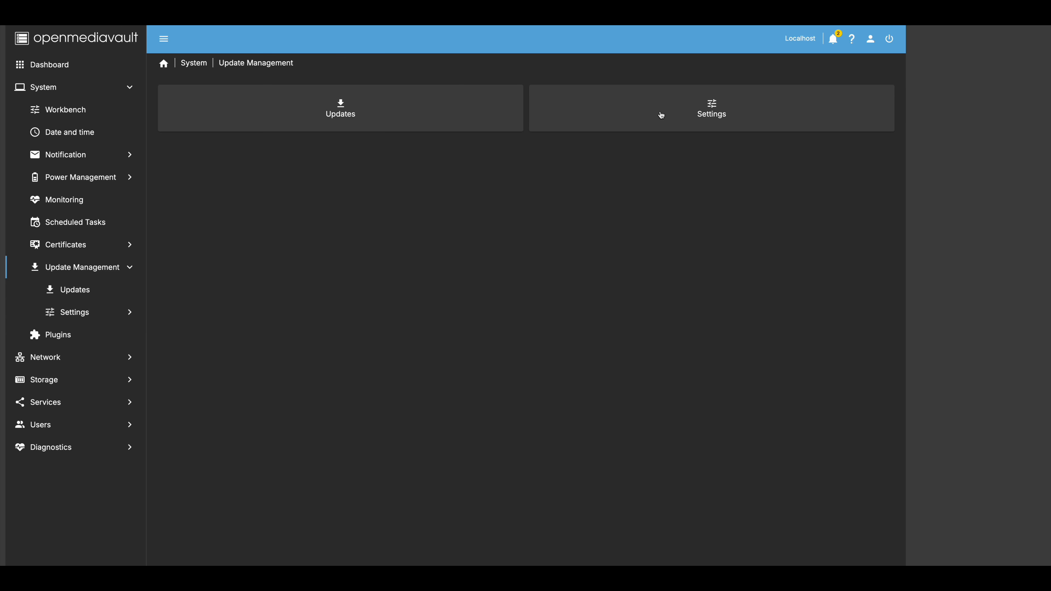
{"action": "left_click", "coordinate": [688, 111]}
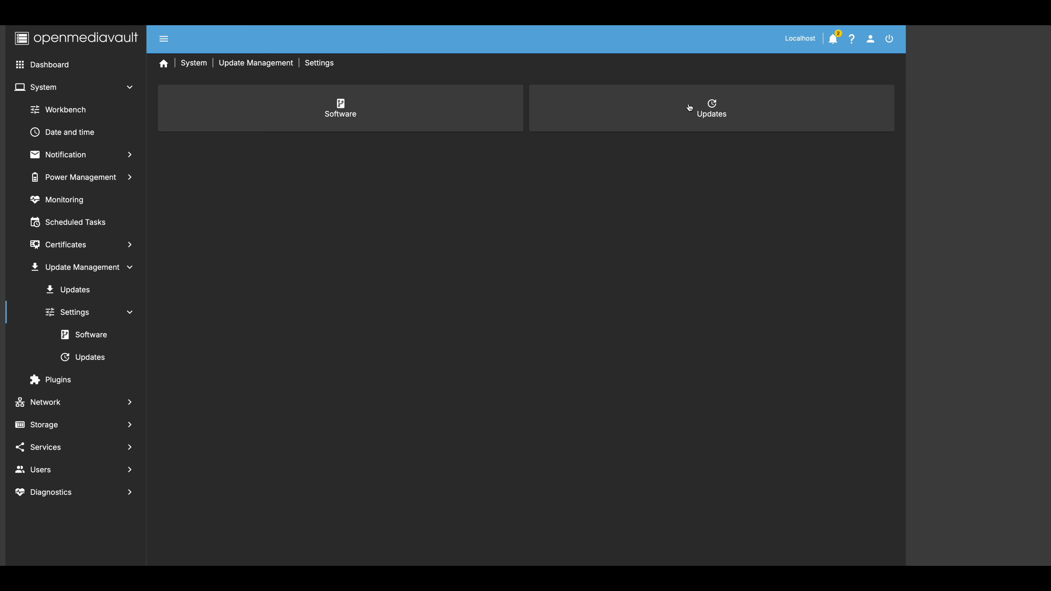
{"action": "left_click", "coordinate": [103, 332]}
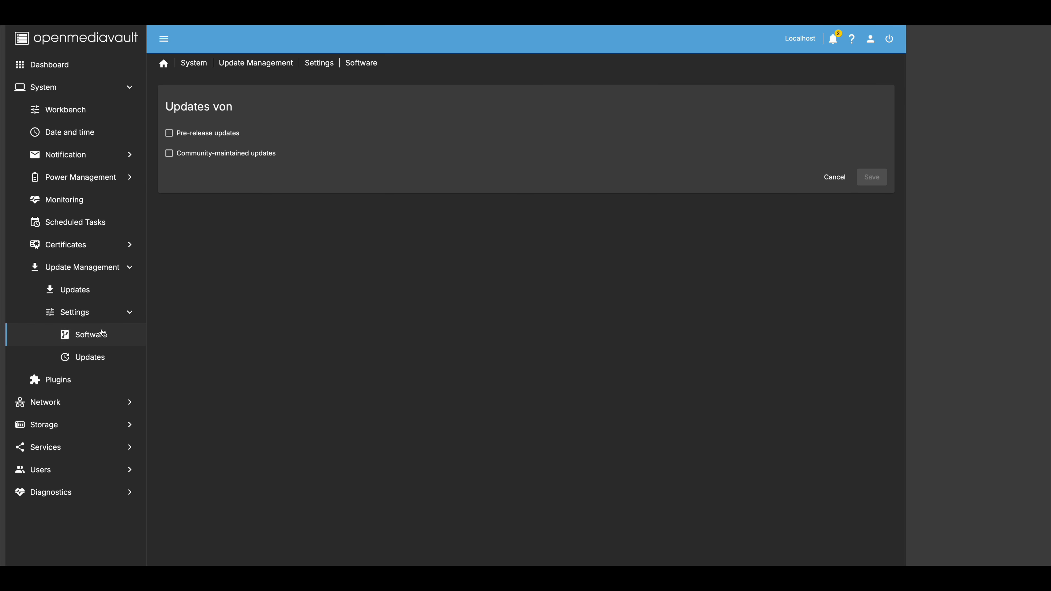
{"action": "left_click", "coordinate": [98, 362]}
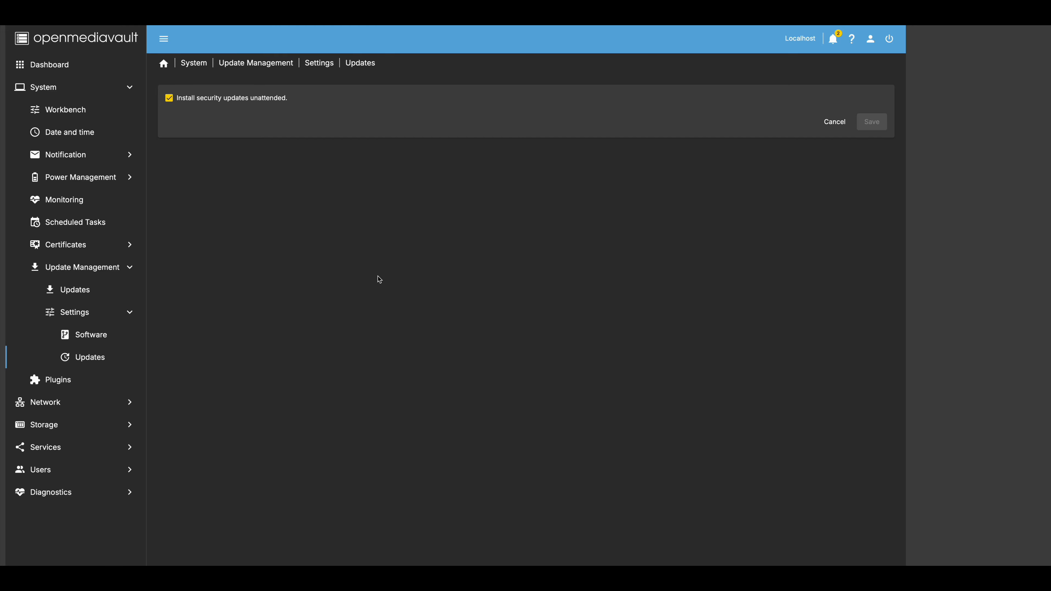
{"action": "left_click", "coordinate": [73, 381]}
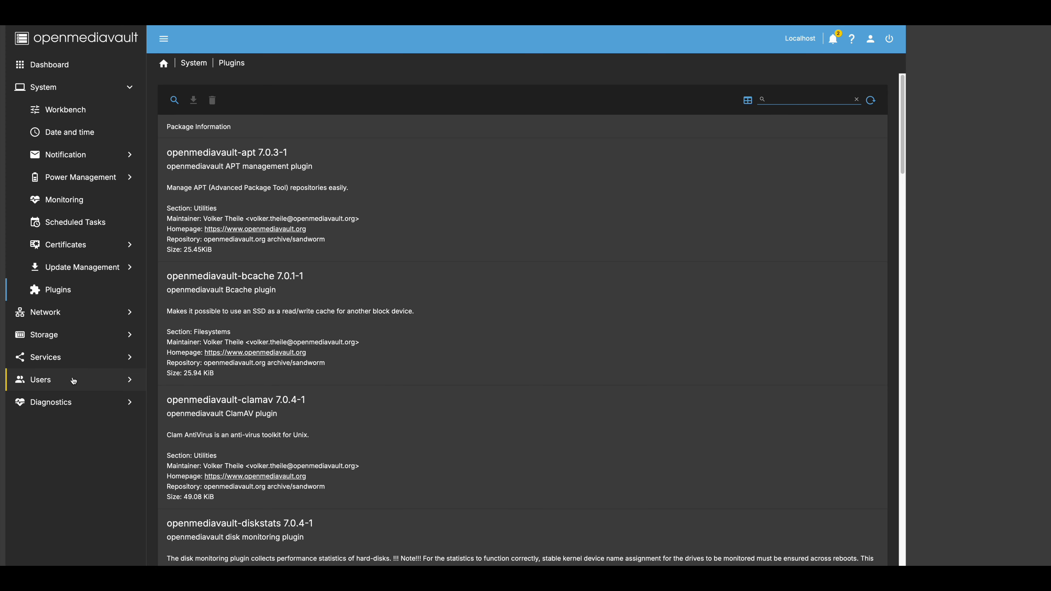
- Replace the hostname localhost with omvdb in Network General settings and try saving
{"action": "left_click", "coordinate": [57, 315]}
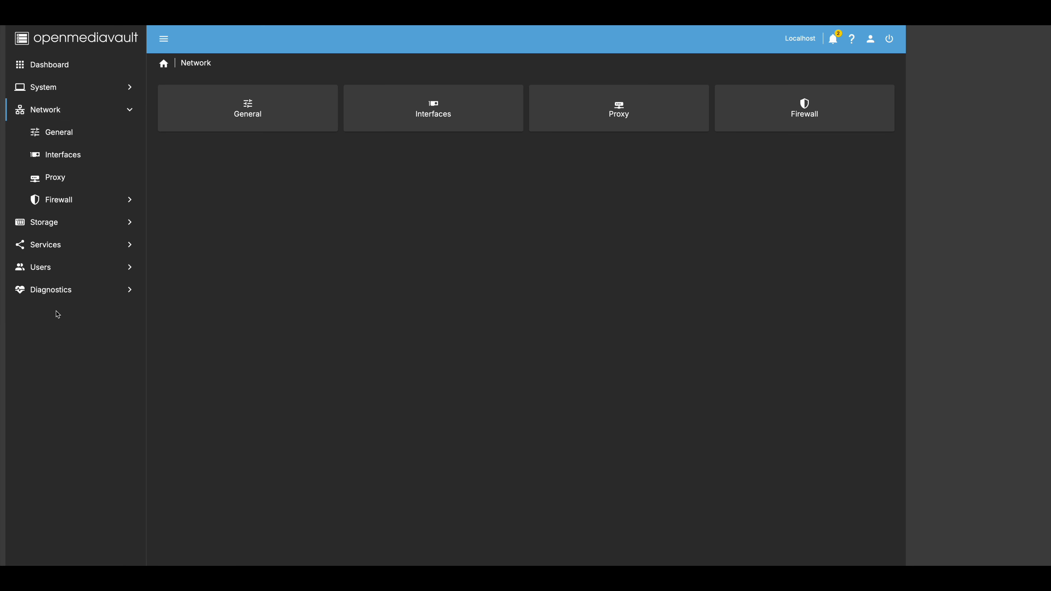
{"action": "left_click", "coordinate": [69, 138]}
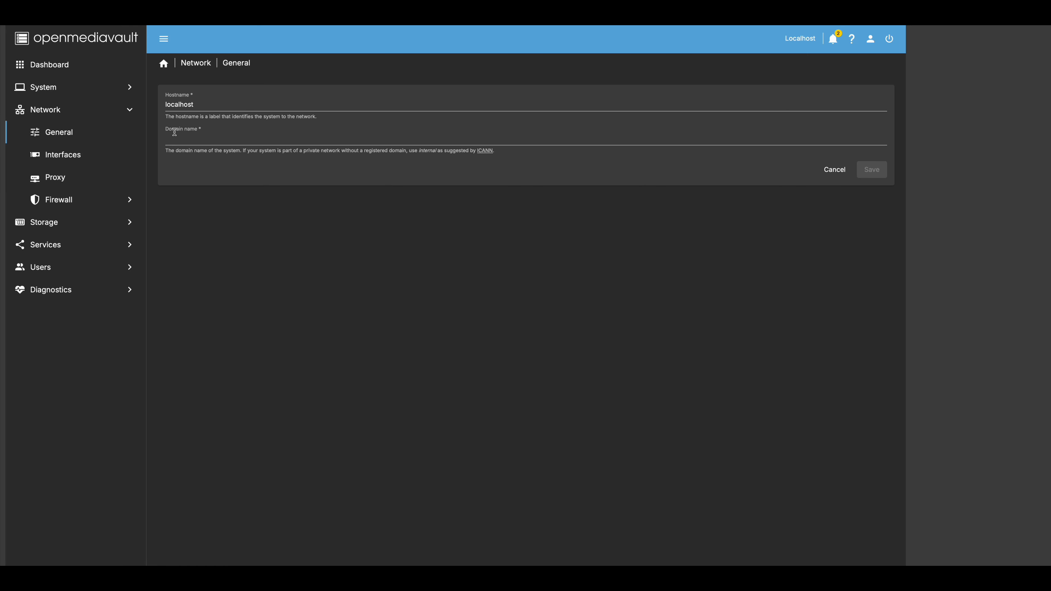
{"action": "left_click_drag", "start_coordinate": [214, 102], "coordinate": [142, 110]}
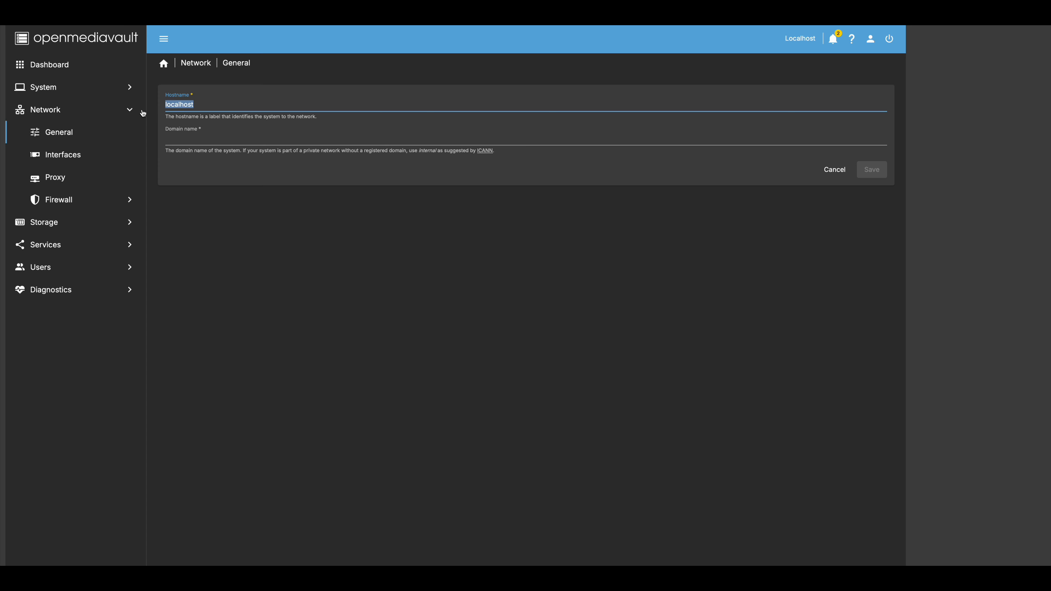
{"action": "type", "text": "omv"}
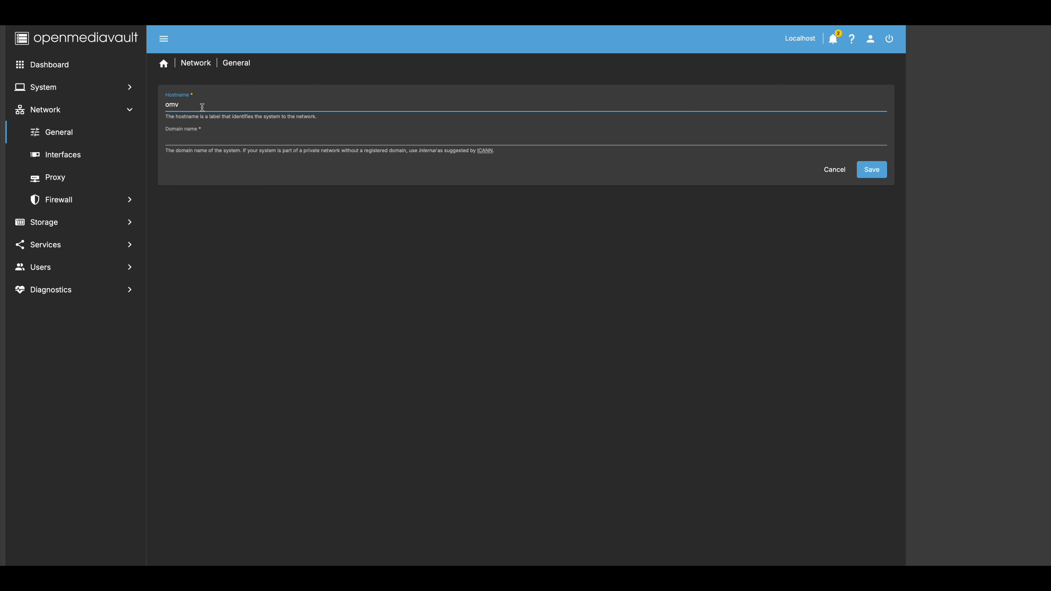
{"action": "type", "text": "dbn"}
{"action": "left_click", "coordinate": [871, 170]}
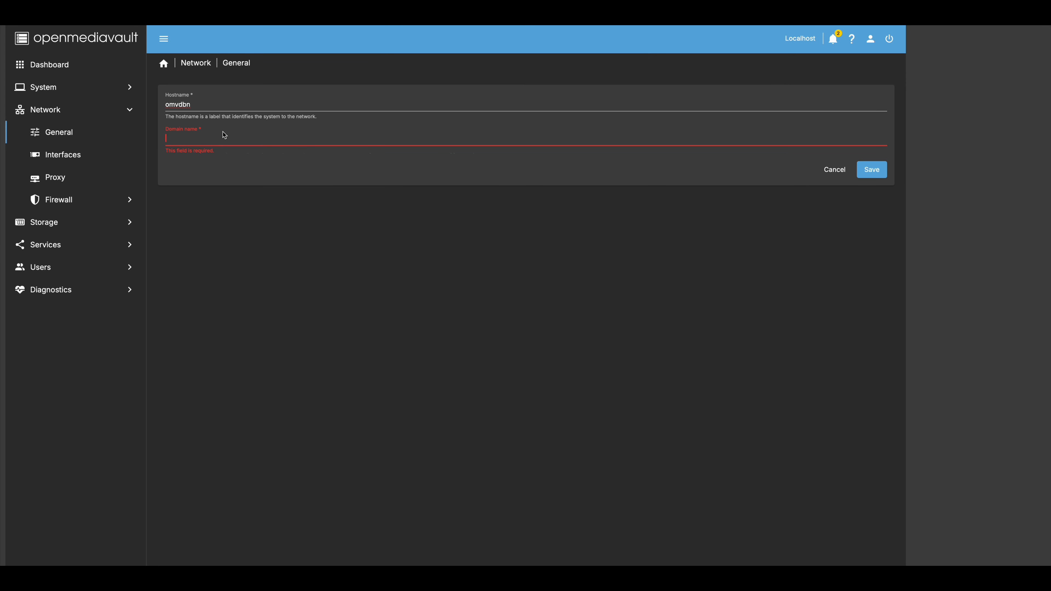
- Cancel the hostname edit and discard the unsaved changes
{"action": "left_click", "coordinate": [234, 102]}
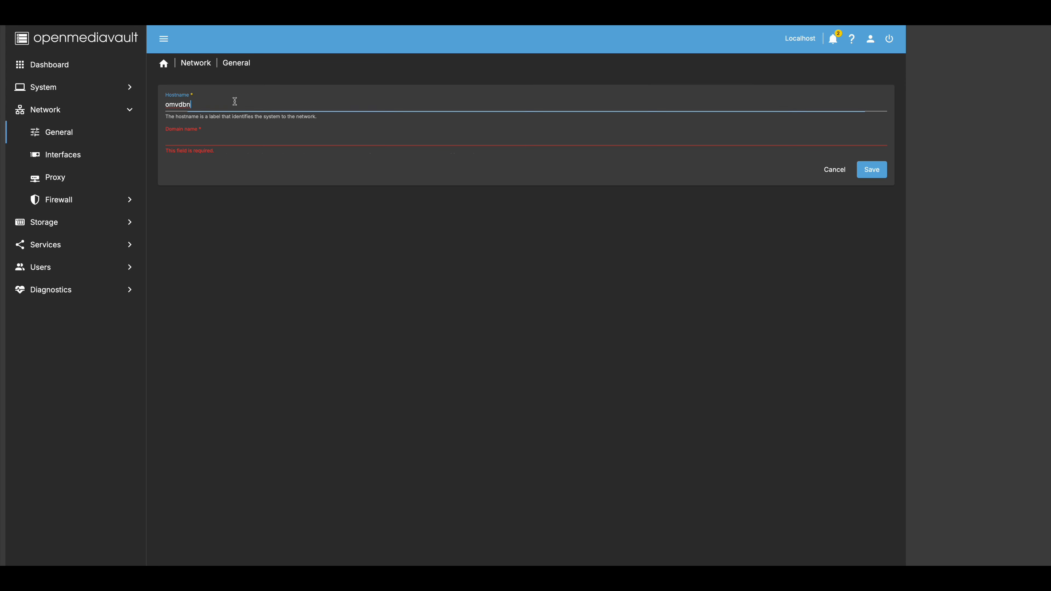
{"action": "left_click", "coordinate": [837, 170]}
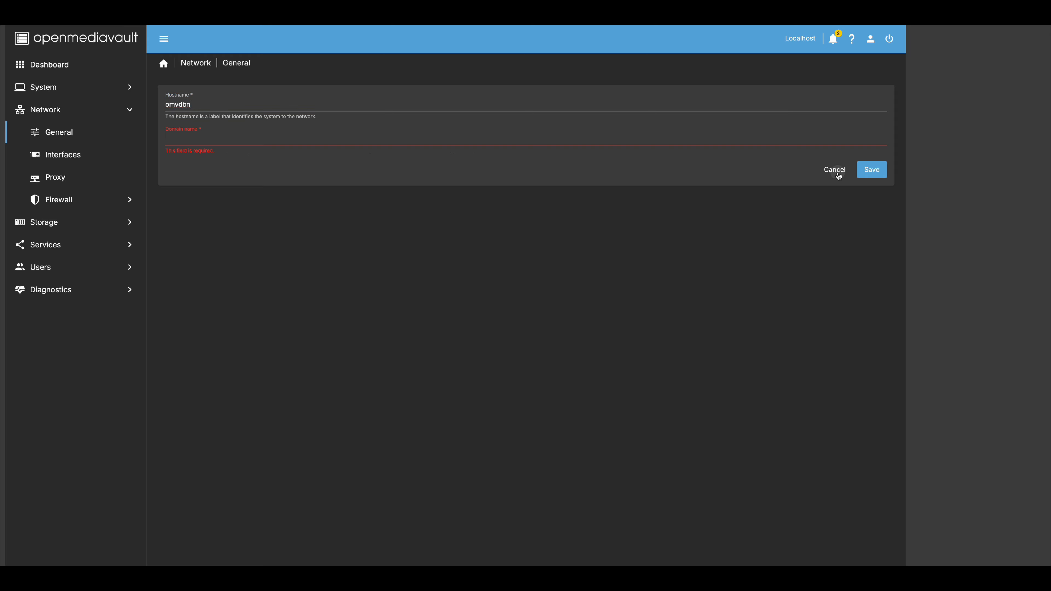
{"action": "left_click", "coordinate": [570, 345]}
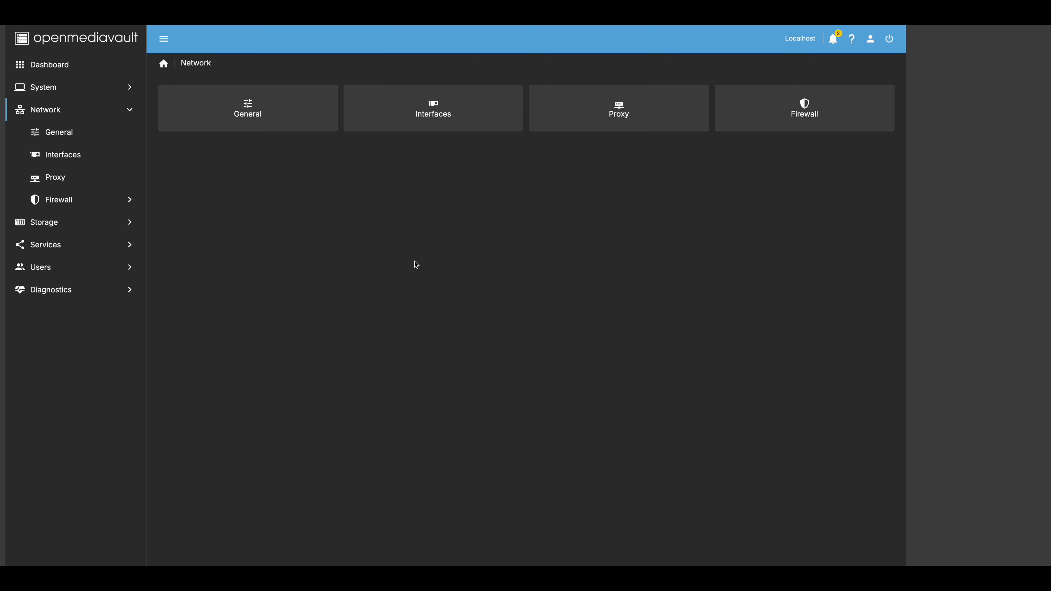
- Browse the Interfaces, Proxy and Firewall Rules pages and start a new firewall rule
{"action": "left_click", "coordinate": [71, 158]}
{"action": "left_click", "coordinate": [69, 183]}
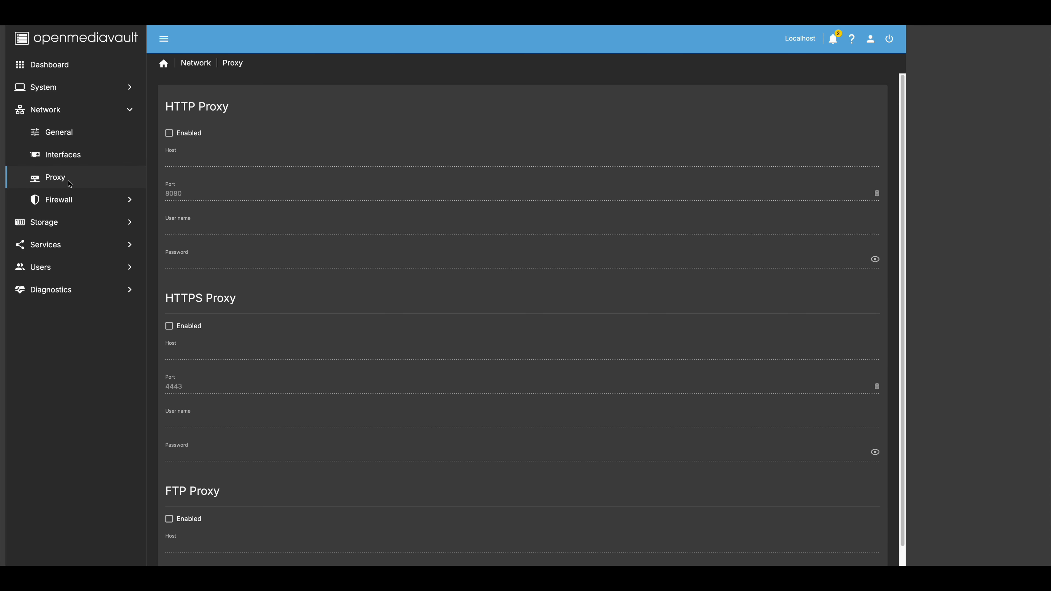
{"action": "left_click", "coordinate": [66, 201]}
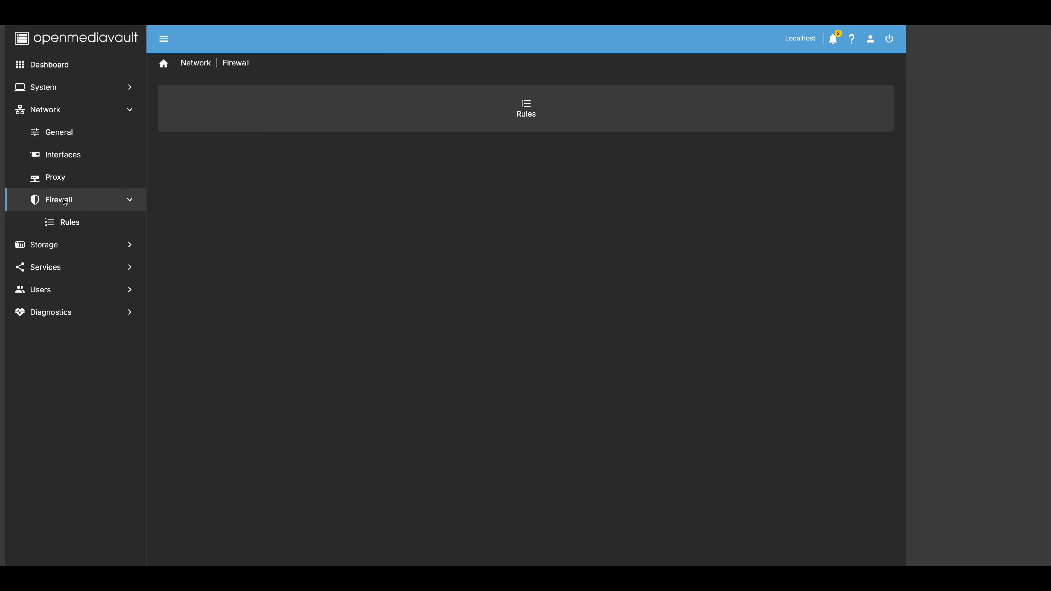
{"action": "left_click", "coordinate": [70, 222]}
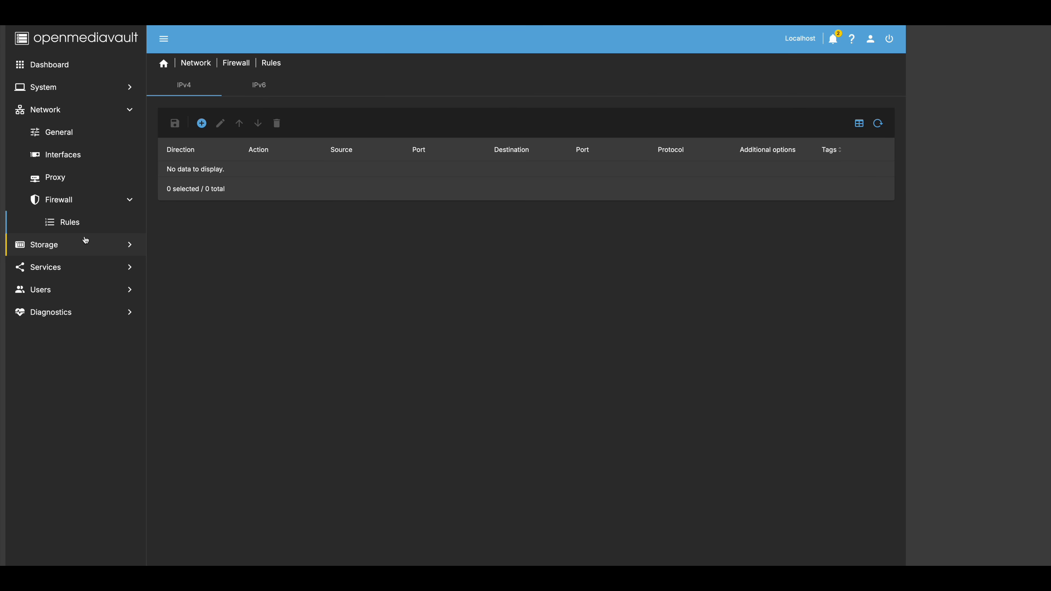
{"action": "left_click", "coordinate": [202, 123]}
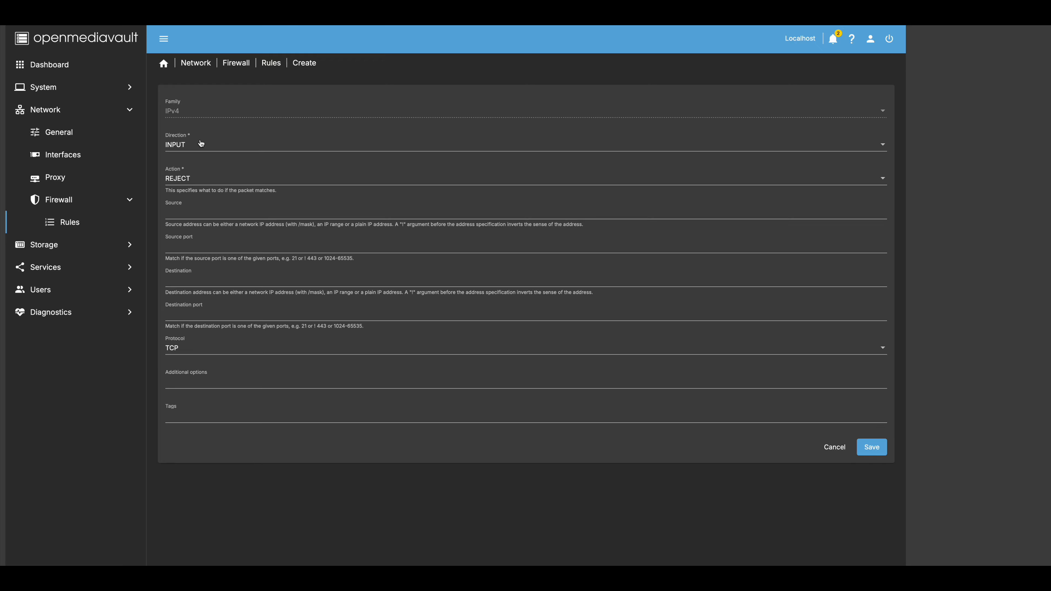
- Set the new firewall rule's action to REJECT
{"action": "left_click", "coordinate": [204, 178]}
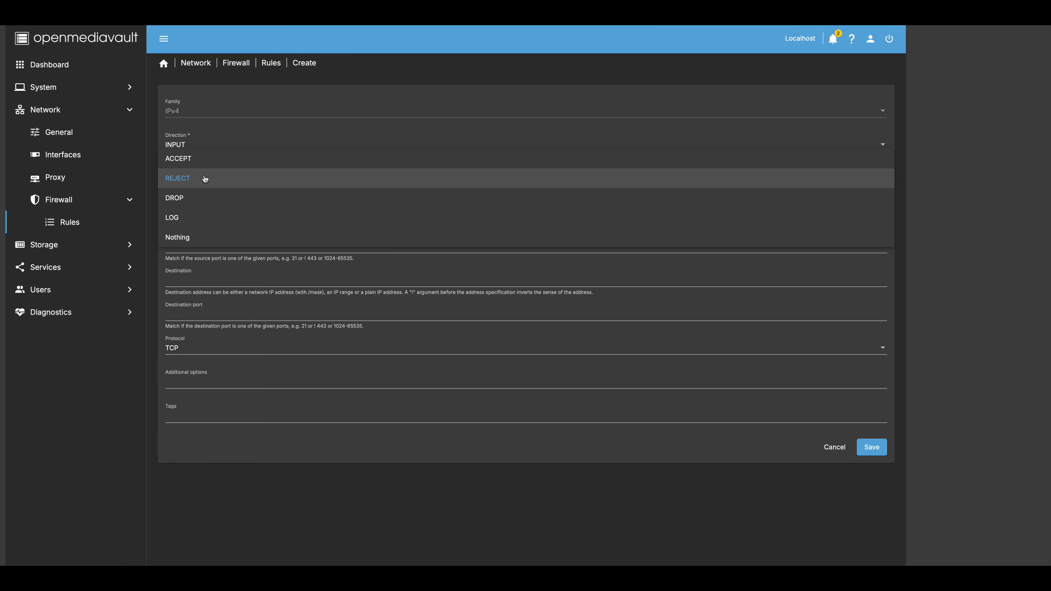
{"action": "left_click", "coordinate": [206, 161]}
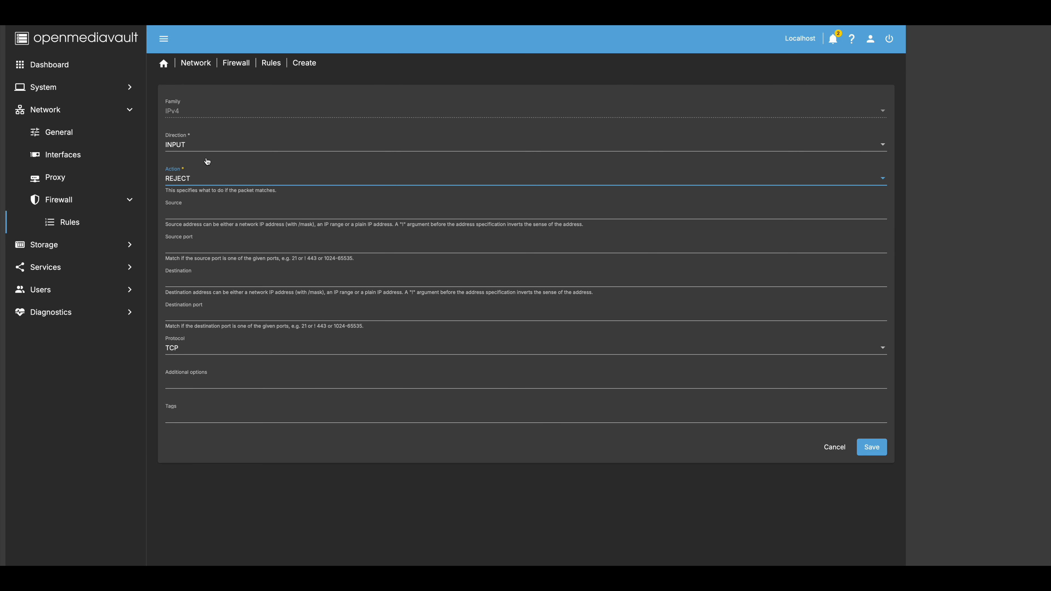
{"action": "left_click", "coordinate": [207, 183]}
{"action": "left_click", "coordinate": [206, 201]}
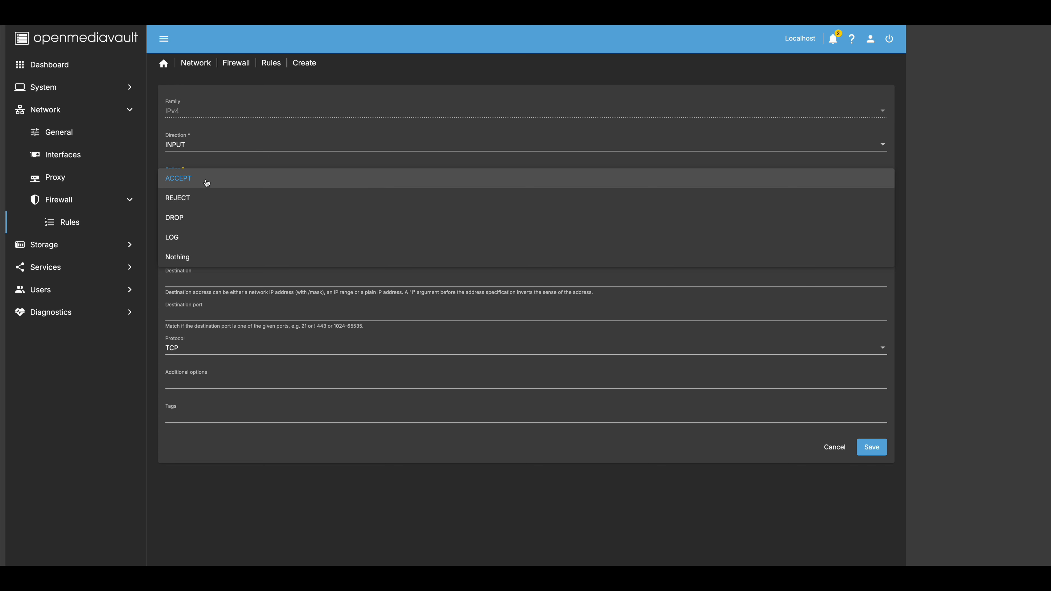
{"action": "left_click", "coordinate": [207, 181]}
{"action": "left_click", "coordinate": [207, 181]}
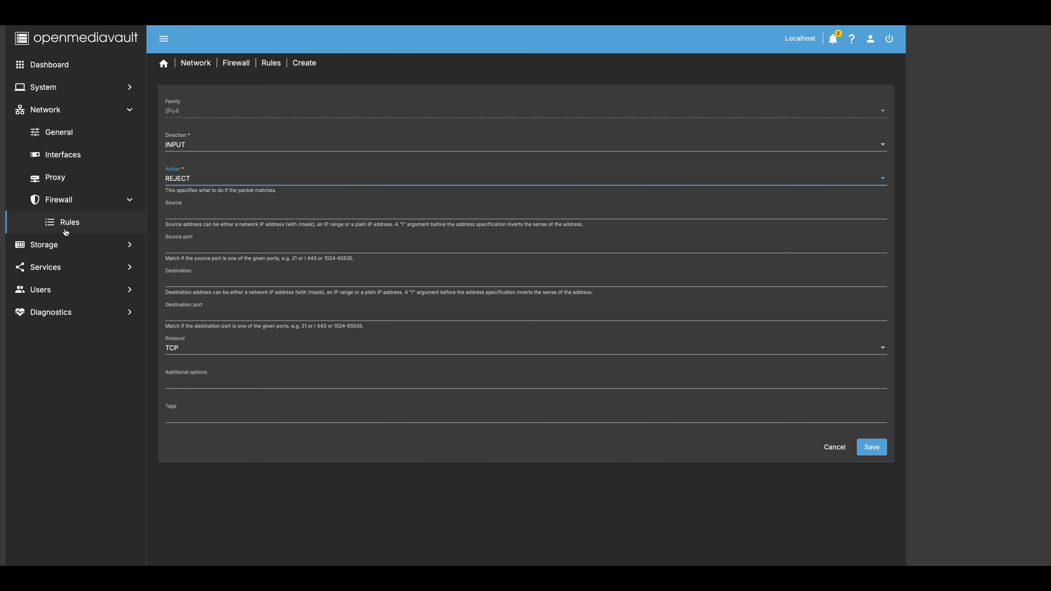
{"action": "left_click", "coordinate": [46, 246]}
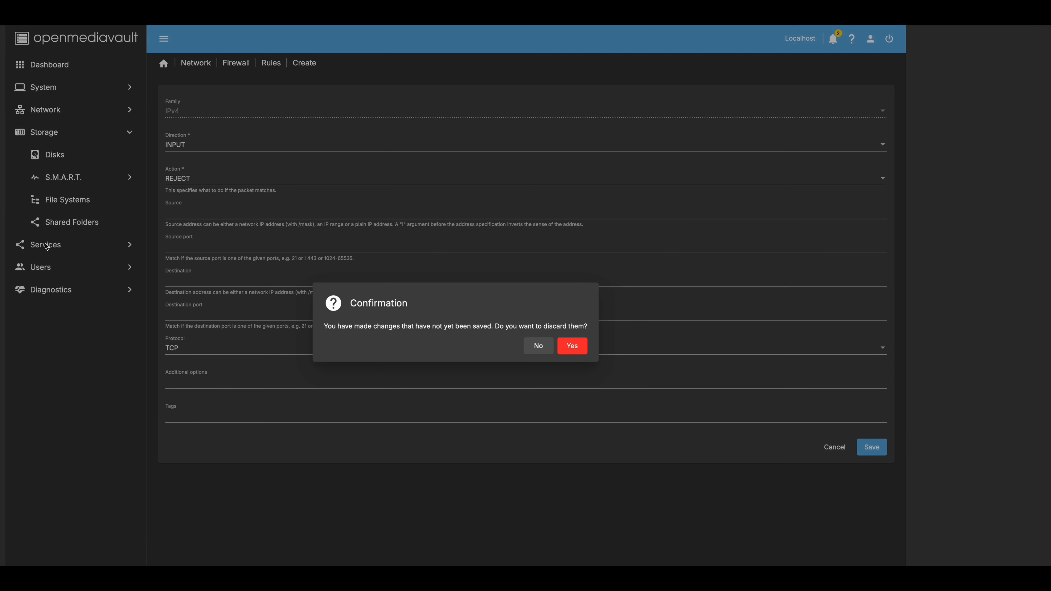
- Cancel the unsaved firewall rule, dismiss the not-found error, and go to Storage > Disks
{"action": "left_click", "coordinate": [534, 345]}
{"action": "left_click", "coordinate": [834, 447]}
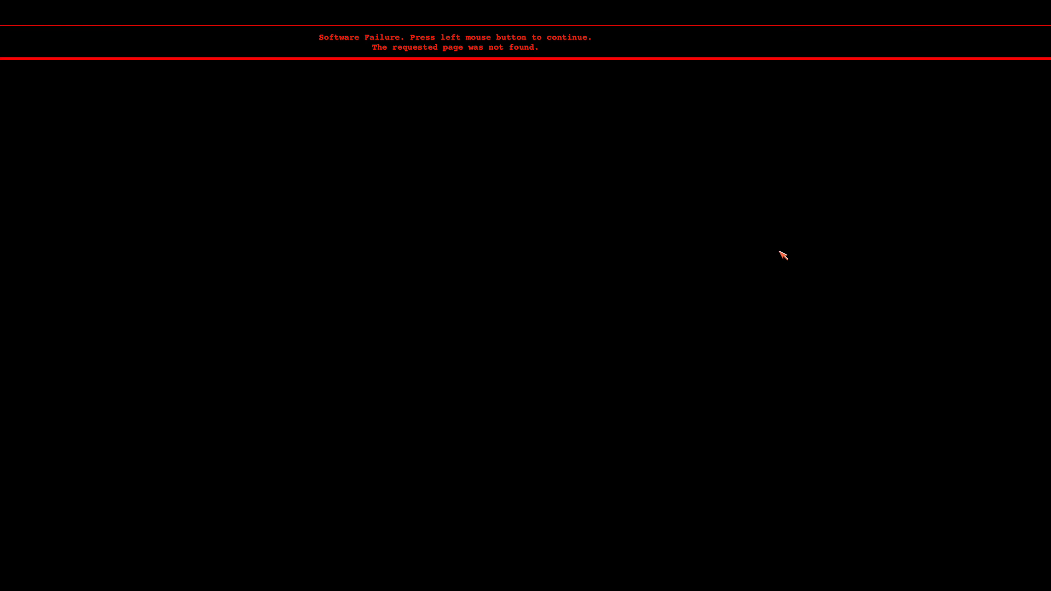
{"action": "left_click", "coordinate": [750, 274]}
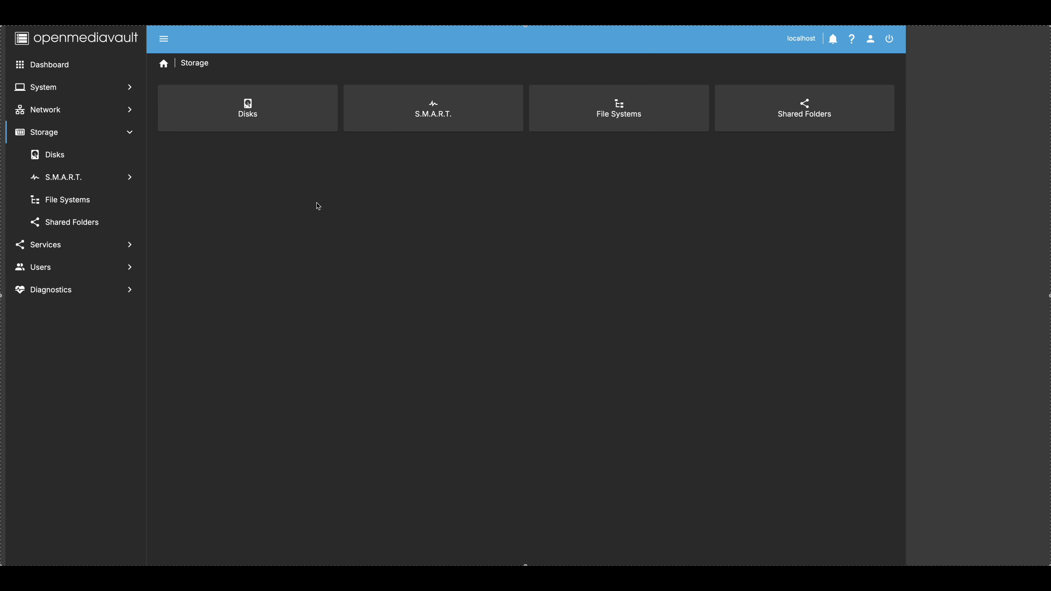
{"action": "left_click", "coordinate": [56, 161]}
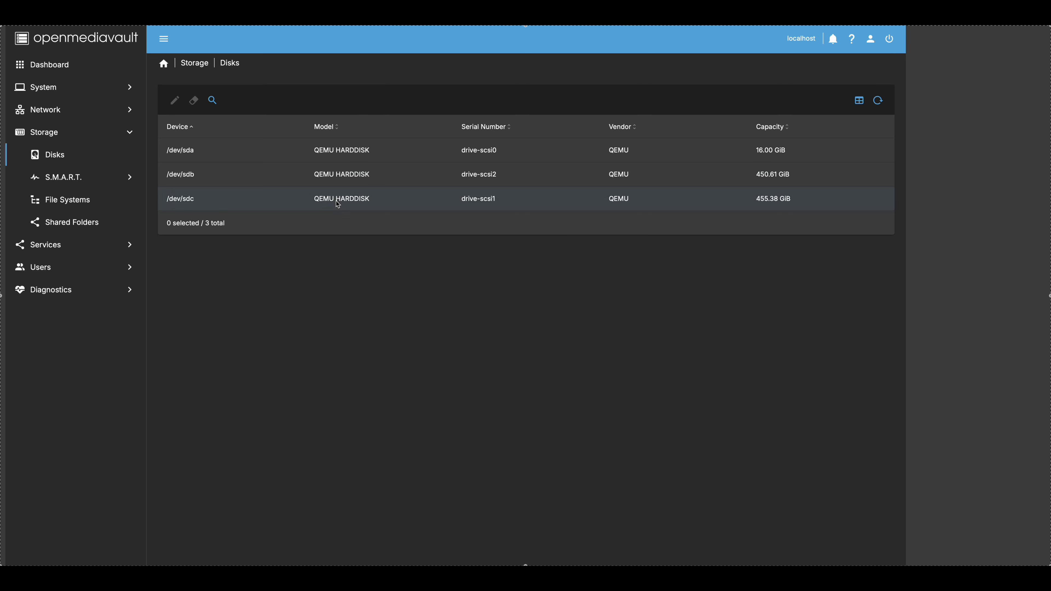
- Quick-wipe the /dev/sdb disk
{"action": "left_click", "coordinate": [252, 176]}
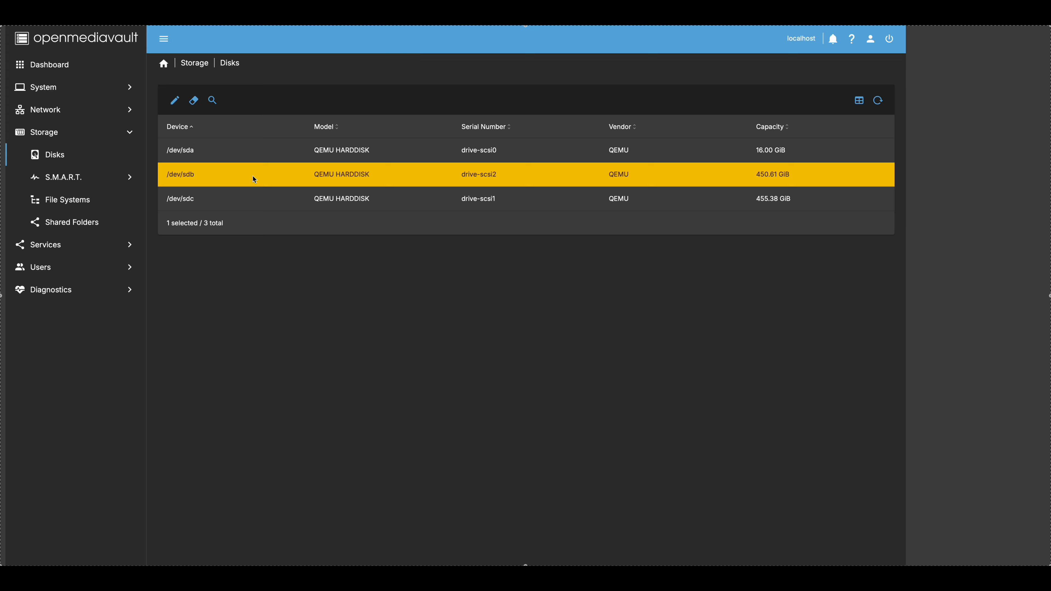
{"action": "left_click", "coordinate": [194, 102]}
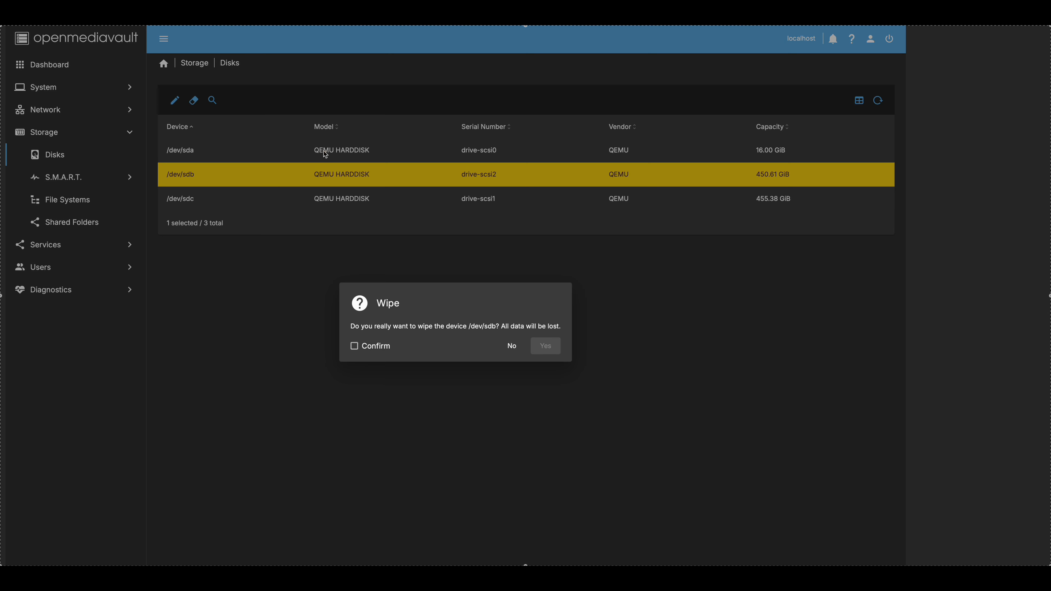
{"action": "left_click", "coordinate": [369, 351]}
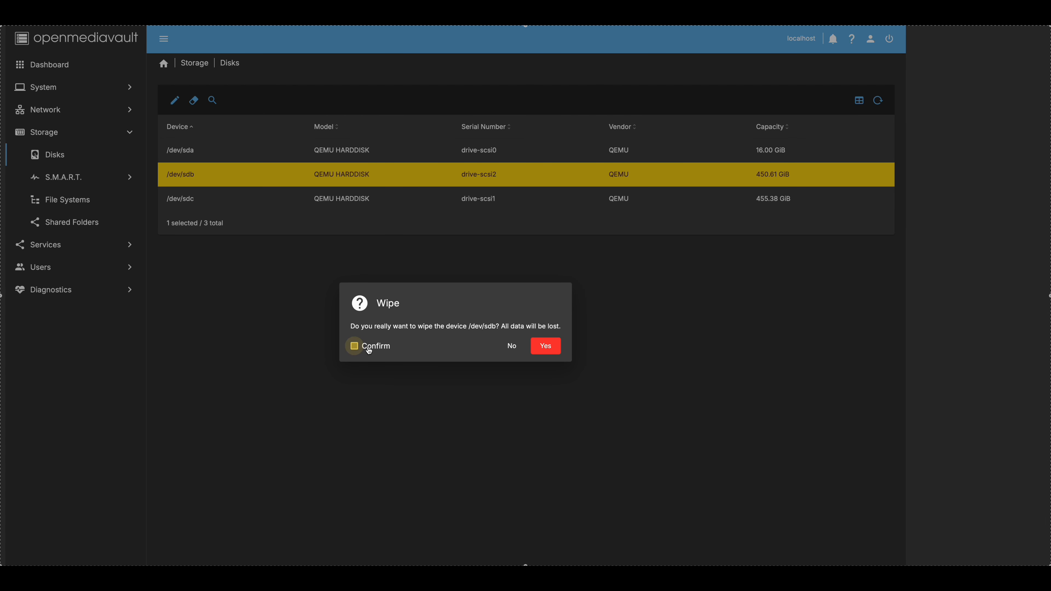
{"action": "left_click", "coordinate": [551, 350]}
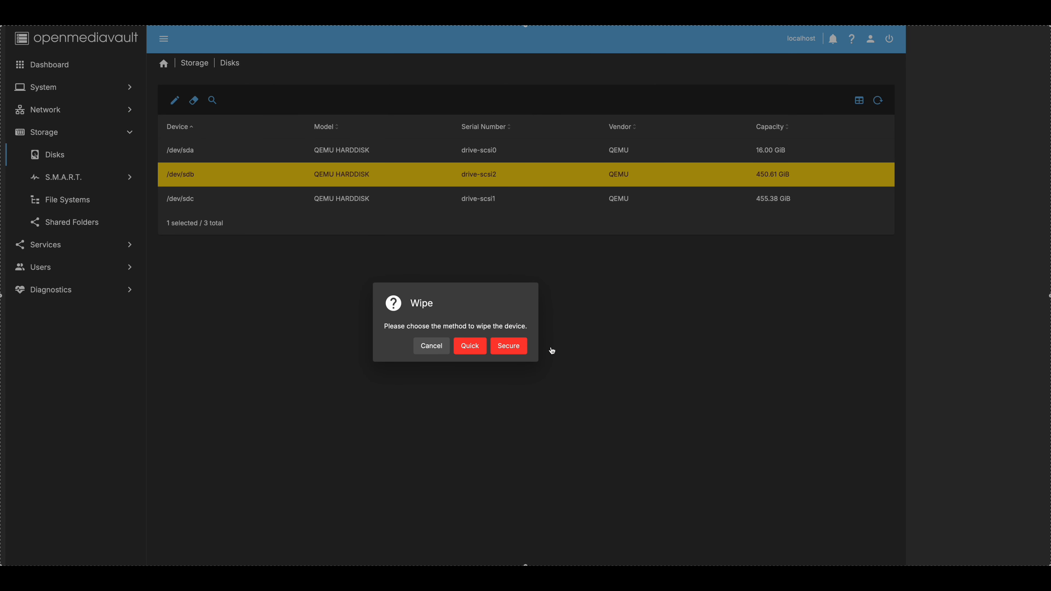
{"action": "left_click", "coordinate": [467, 350]}
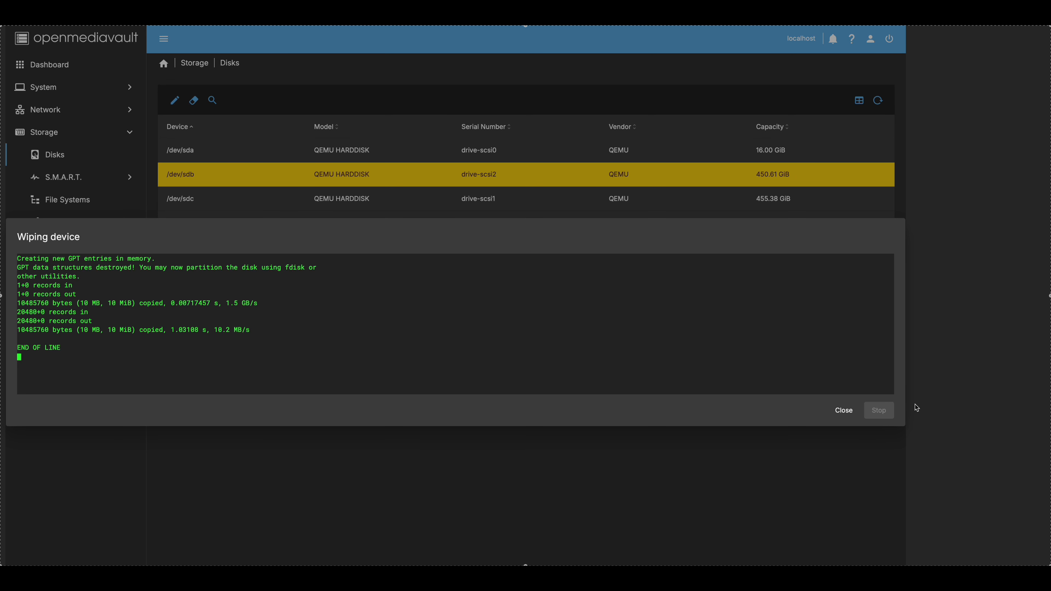
{"action": "left_click", "coordinate": [843, 411]}
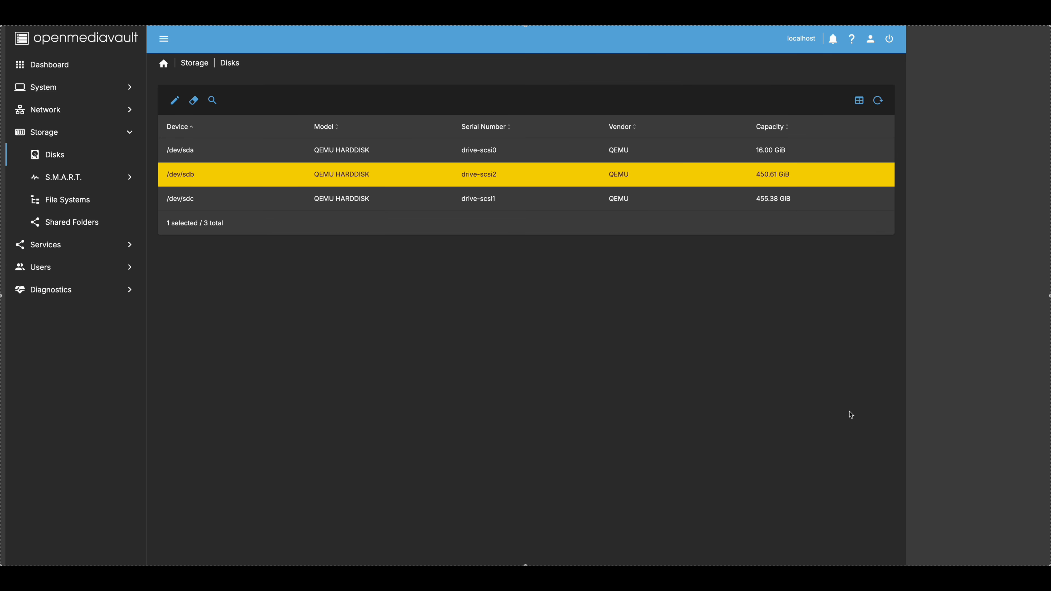
- Quick-wipe the /dev/sdc disk
{"action": "left_click", "coordinate": [338, 202]}
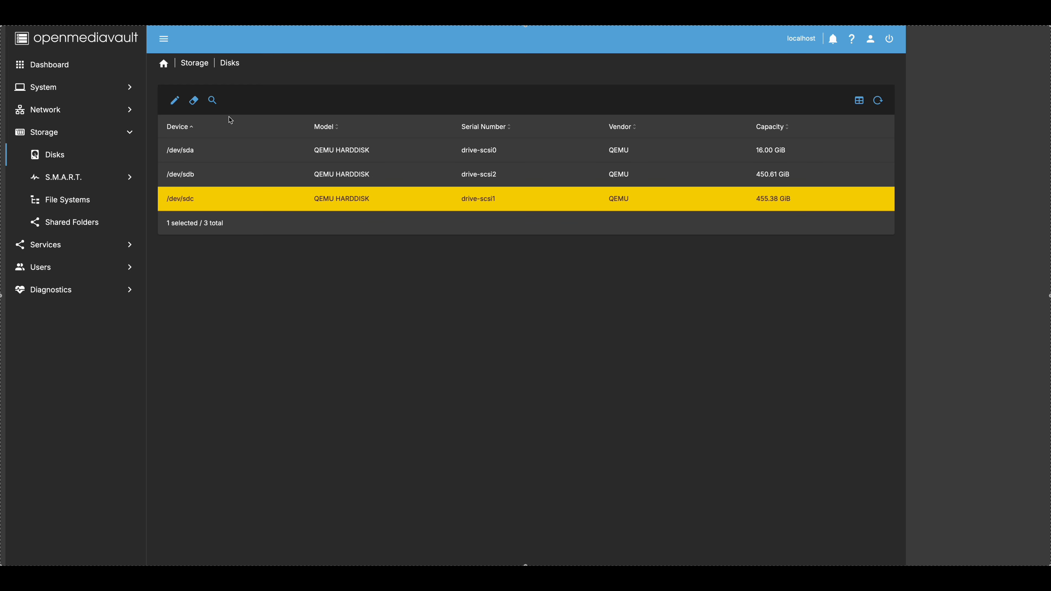
{"action": "left_click", "coordinate": [194, 100]}
{"action": "left_click", "coordinate": [377, 351]}
{"action": "left_click", "coordinate": [552, 352]}
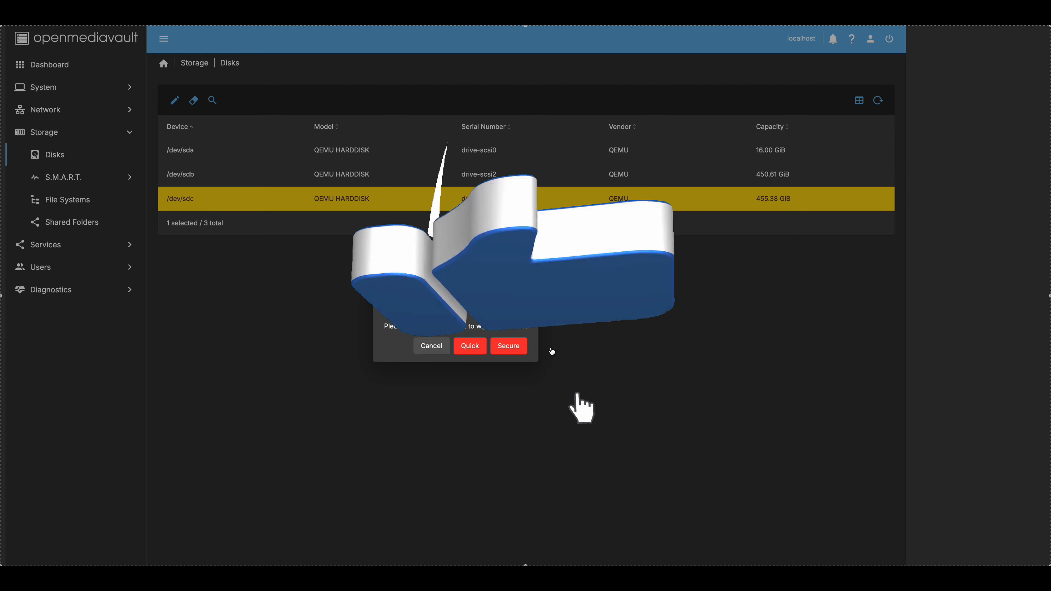
{"action": "left_click", "coordinate": [470, 346]}
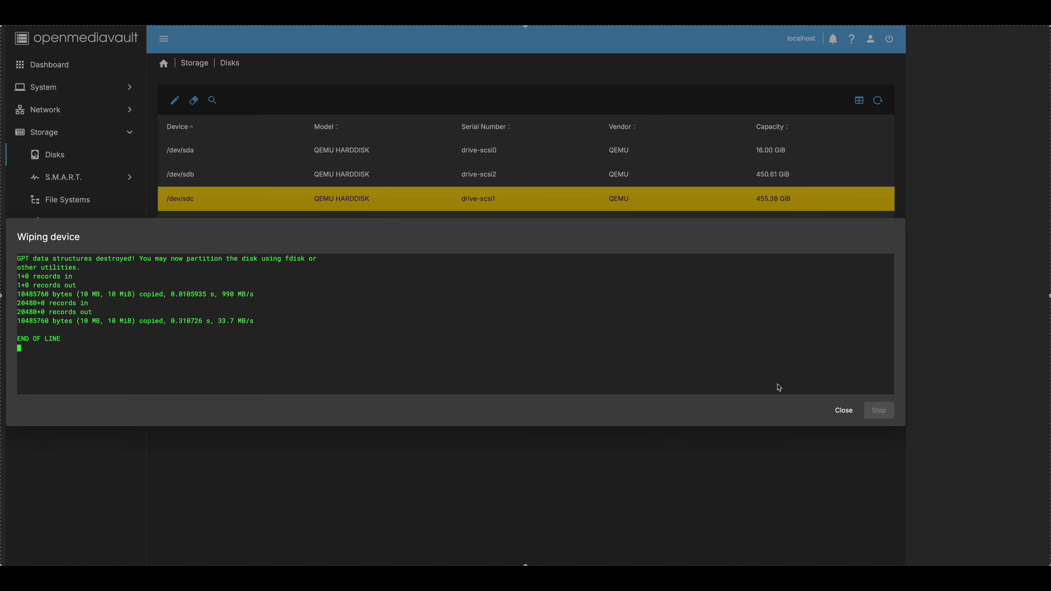
{"action": "left_click", "coordinate": [843, 410]}
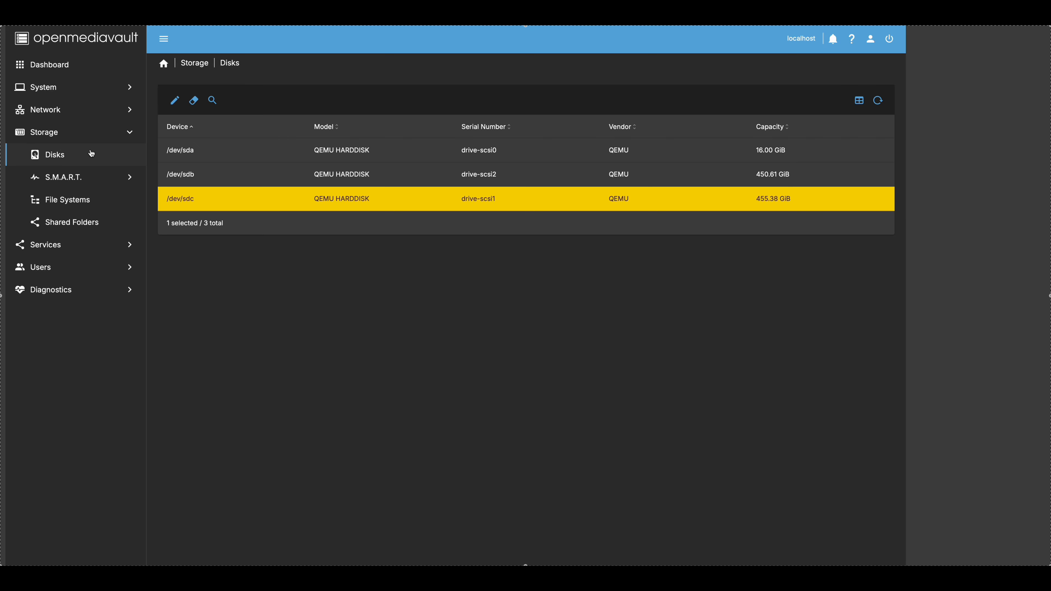
{"action": "left_click", "coordinate": [71, 181]}
- Enable S.M.A.R.T. monitoring, leaving the power mode at Never
{"action": "left_click", "coordinate": [82, 207]}
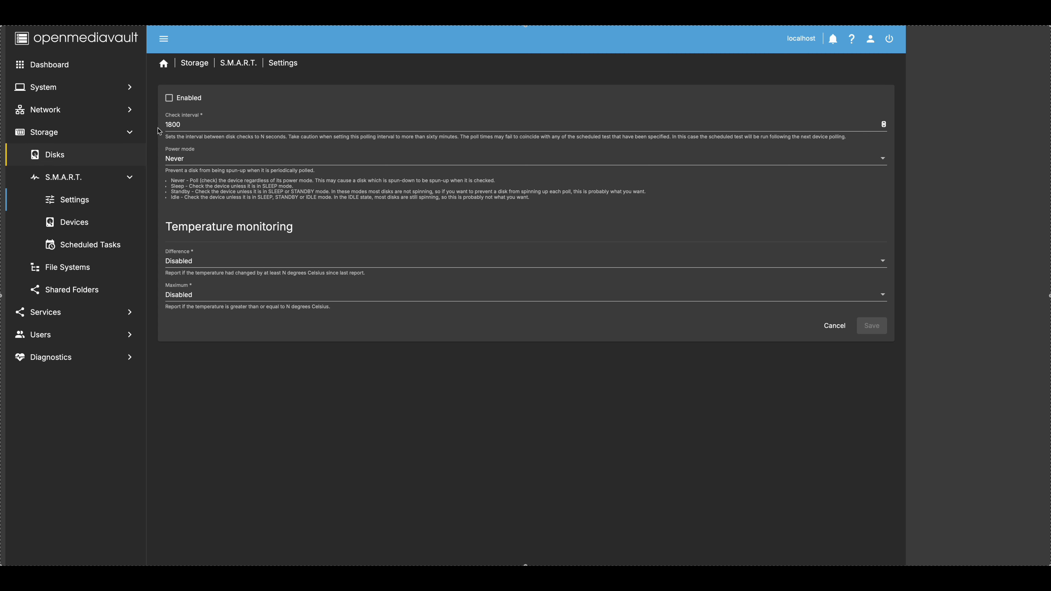
{"action": "left_click", "coordinate": [169, 100]}
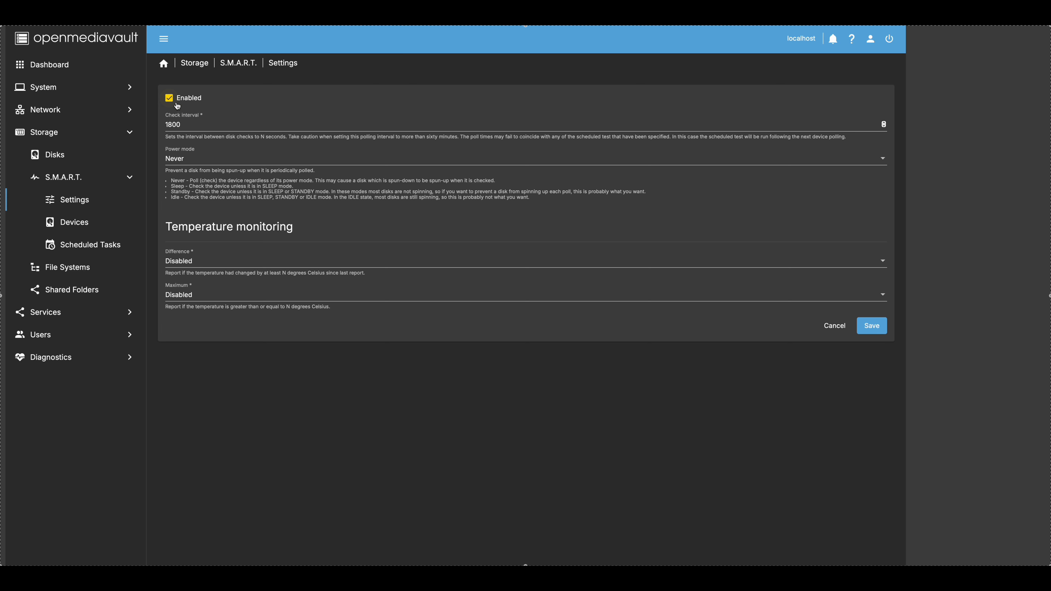
{"action": "left_click", "coordinate": [212, 158]}
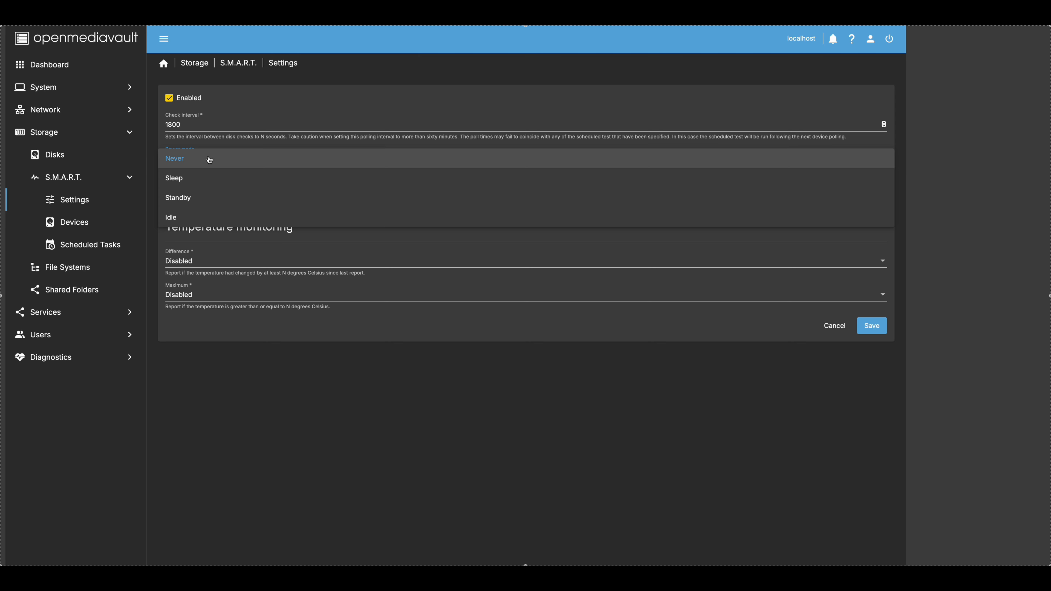
{"action": "left_click", "coordinate": [244, 155]}
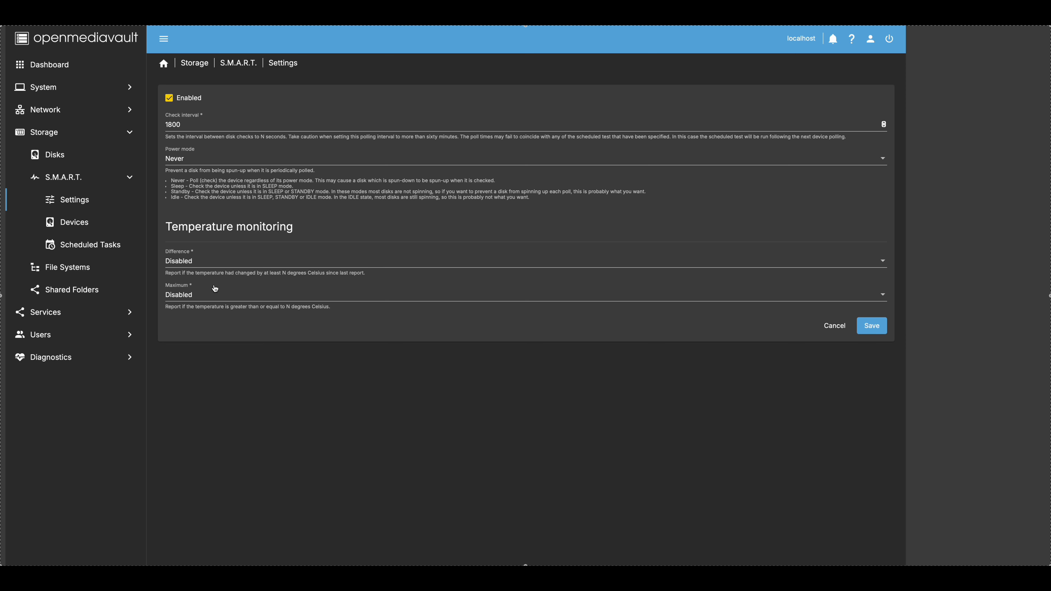
- Set temperature alerts to a 15 °C difference and a 75 °C maximum
{"action": "left_click", "coordinate": [210, 262]}
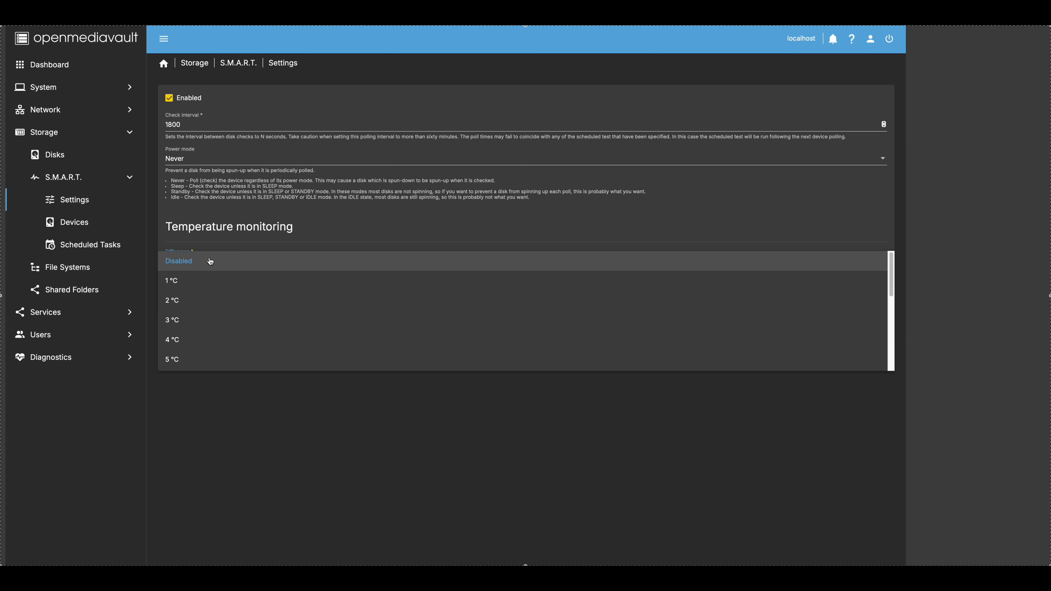
{"action": "scroll", "coordinate": [219, 306], "scroll_direction": "down", "scroll_amount": 5}
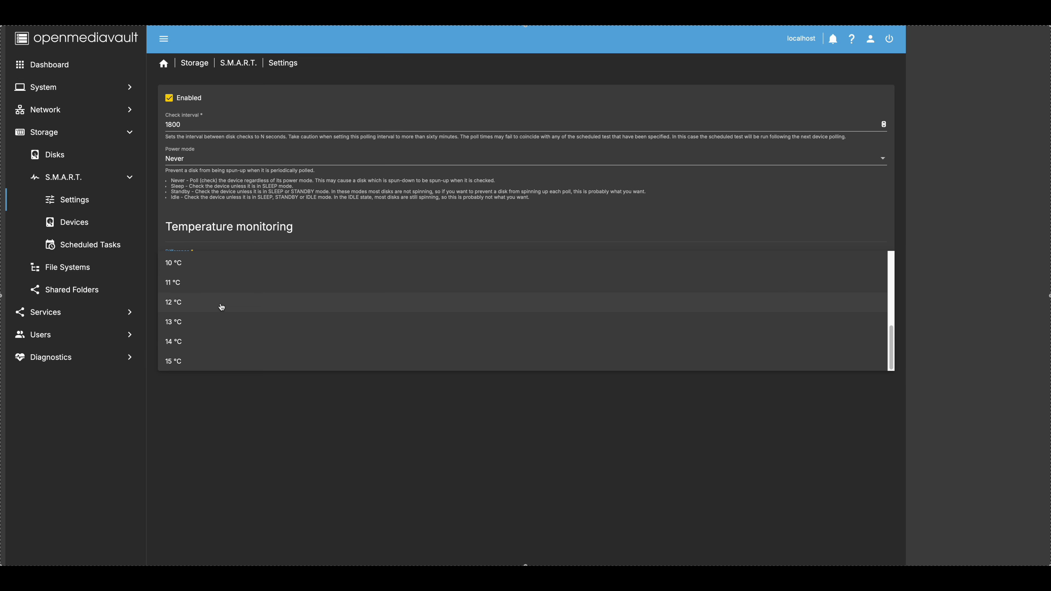
{"action": "left_click", "coordinate": [211, 361]}
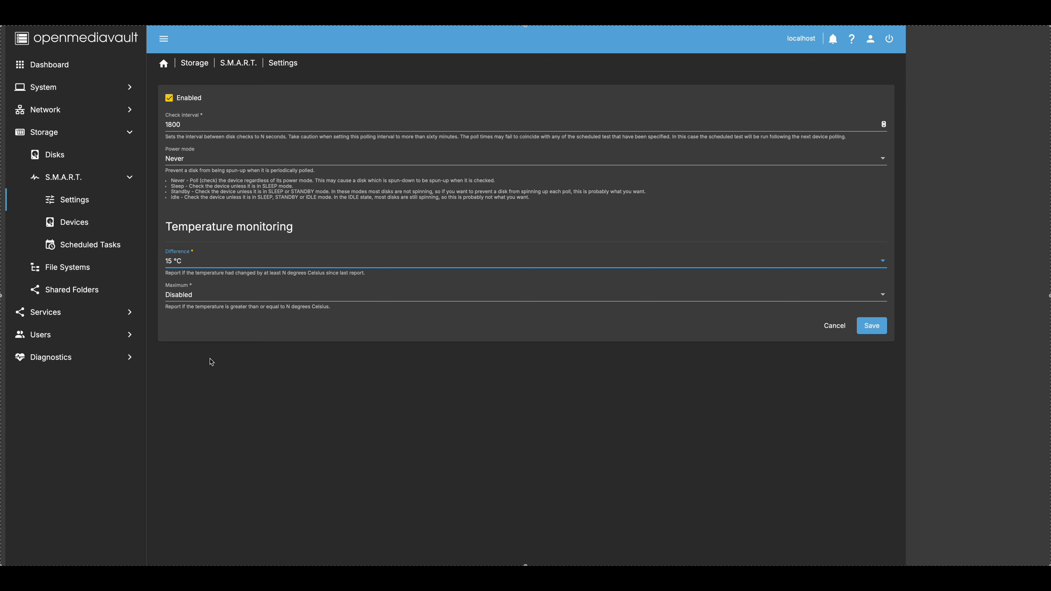
{"action": "left_click", "coordinate": [212, 297]}
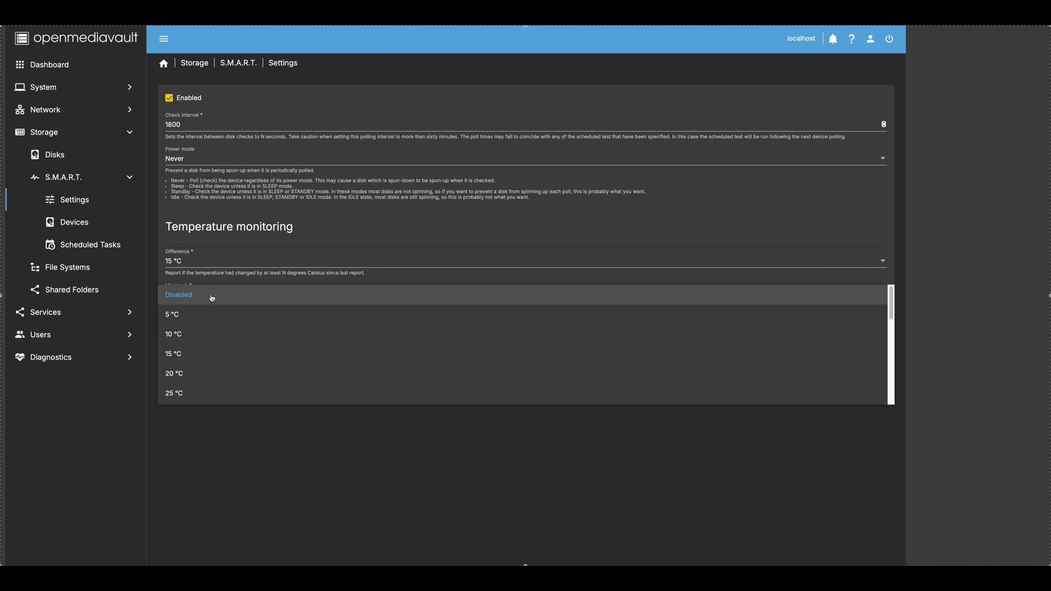
{"action": "scroll", "coordinate": [216, 366], "scroll_direction": "down", "scroll_amount": 10}
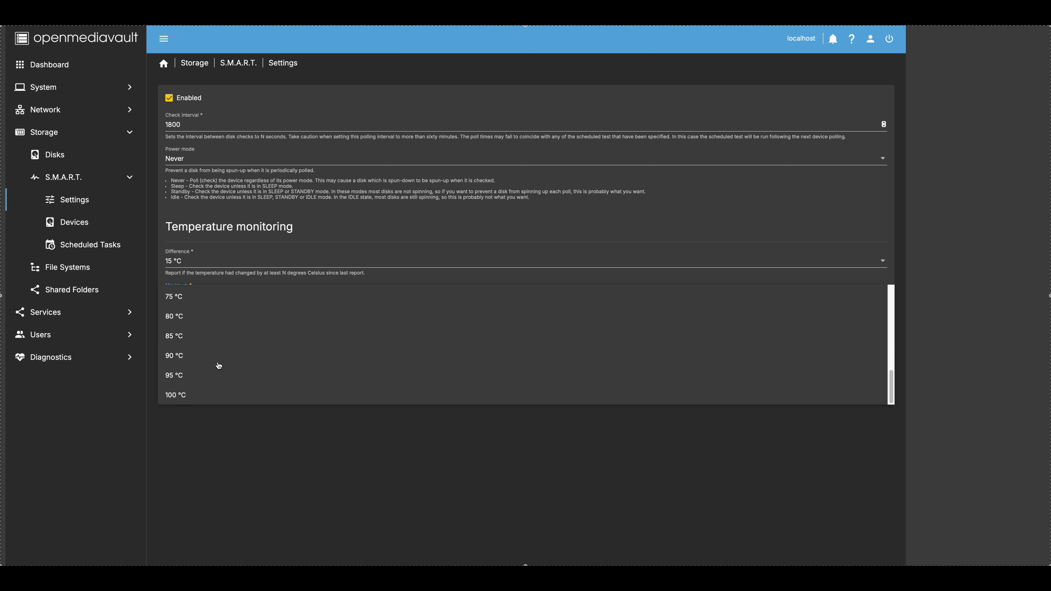
{"action": "left_click", "coordinate": [202, 297]}
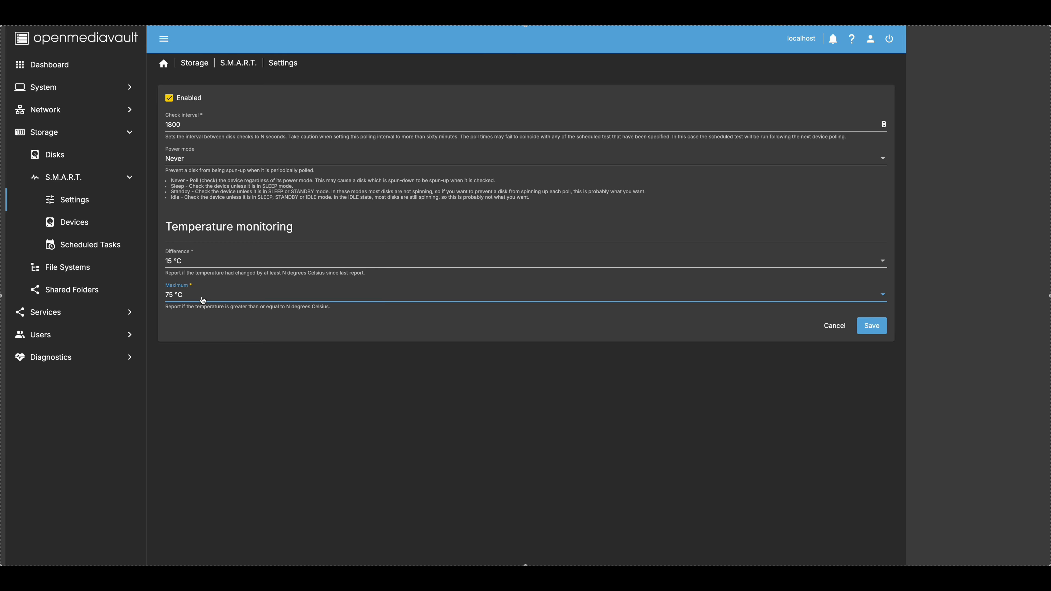
- Save the S.M.A.R.T. settings and apply the pending configuration changes
{"action": "left_click", "coordinate": [869, 327]}
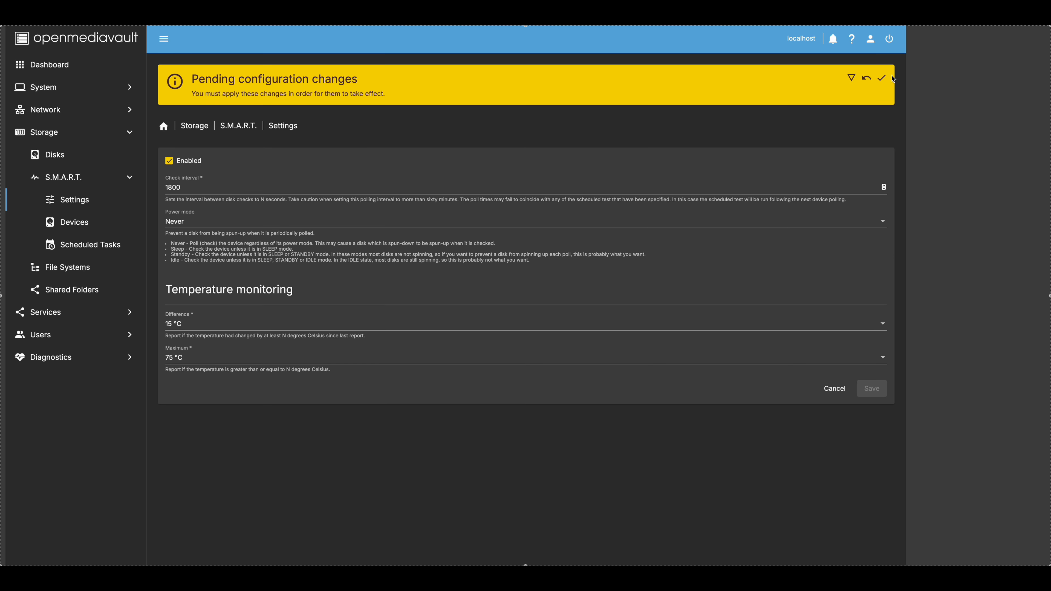
{"action": "left_click", "coordinate": [881, 78]}
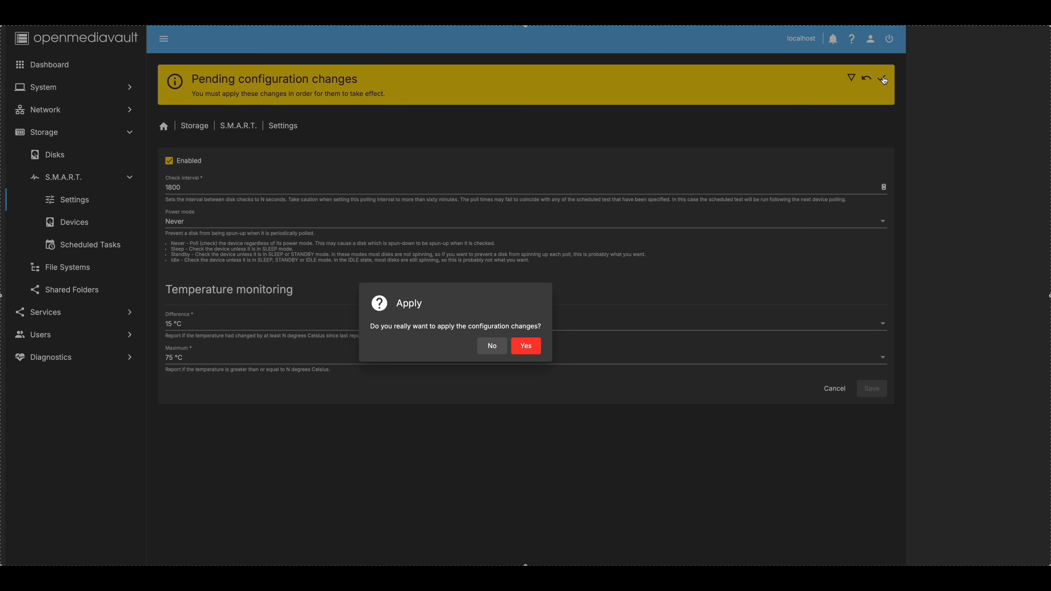
{"action": "left_click", "coordinate": [528, 348]}
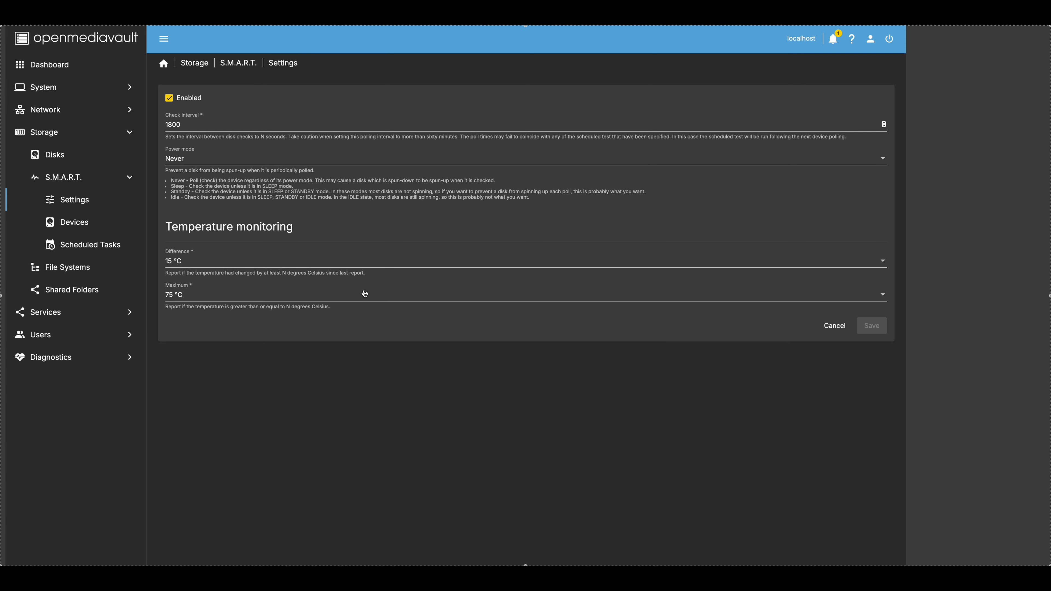
{"action": "left_click", "coordinate": [81, 223]}
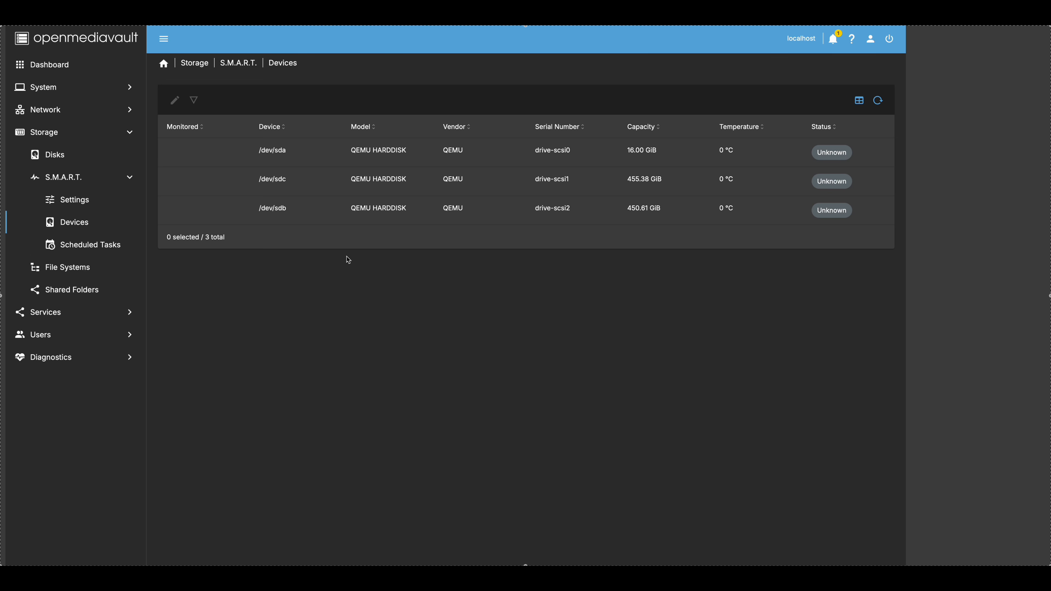
{"action": "left_click", "coordinate": [281, 184]}
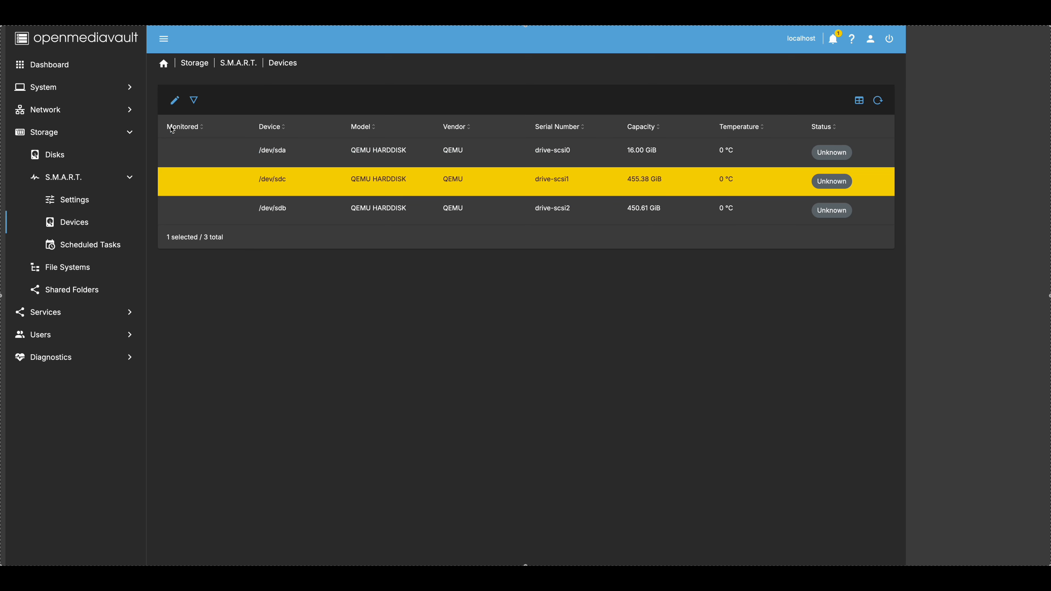
{"action": "left_click", "coordinate": [97, 251]}
{"action": "left_click", "coordinate": [173, 101]}
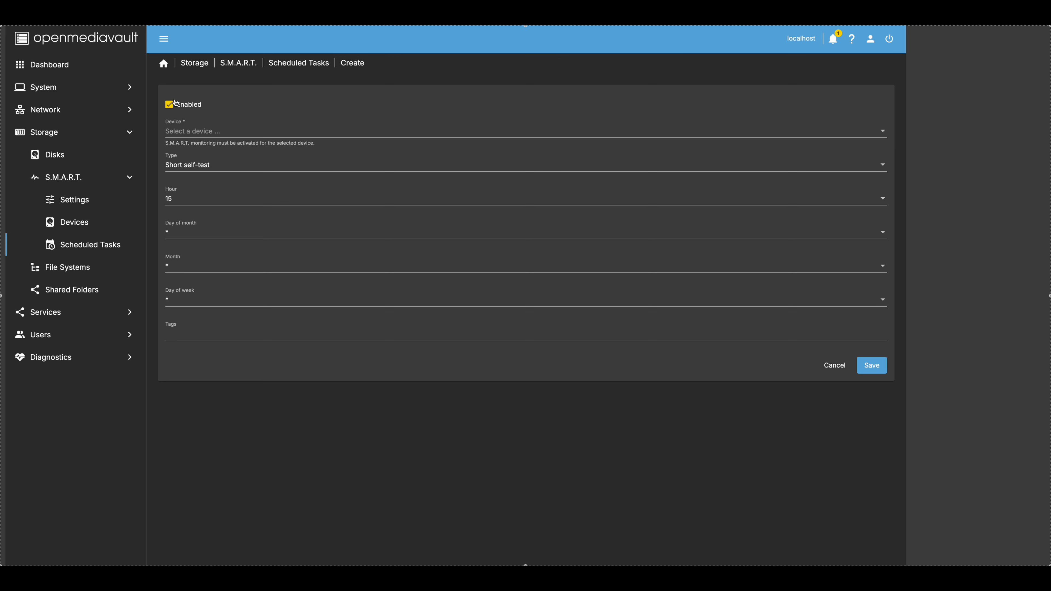
{"action": "left_click", "coordinate": [209, 137]}
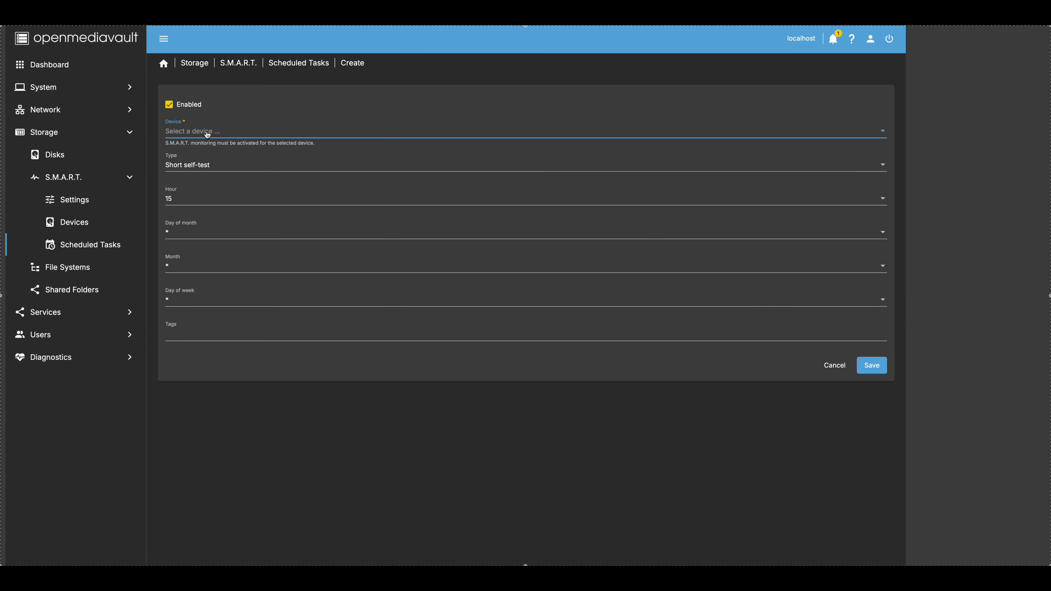
{"action": "left_click", "coordinate": [224, 127]}
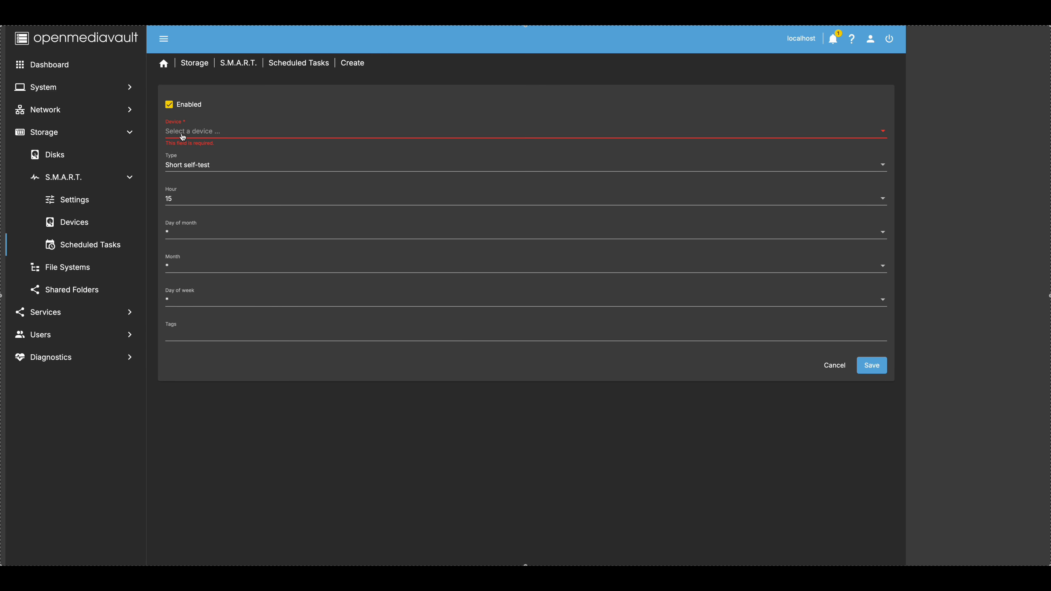
{"action": "left_click", "coordinate": [101, 222]}
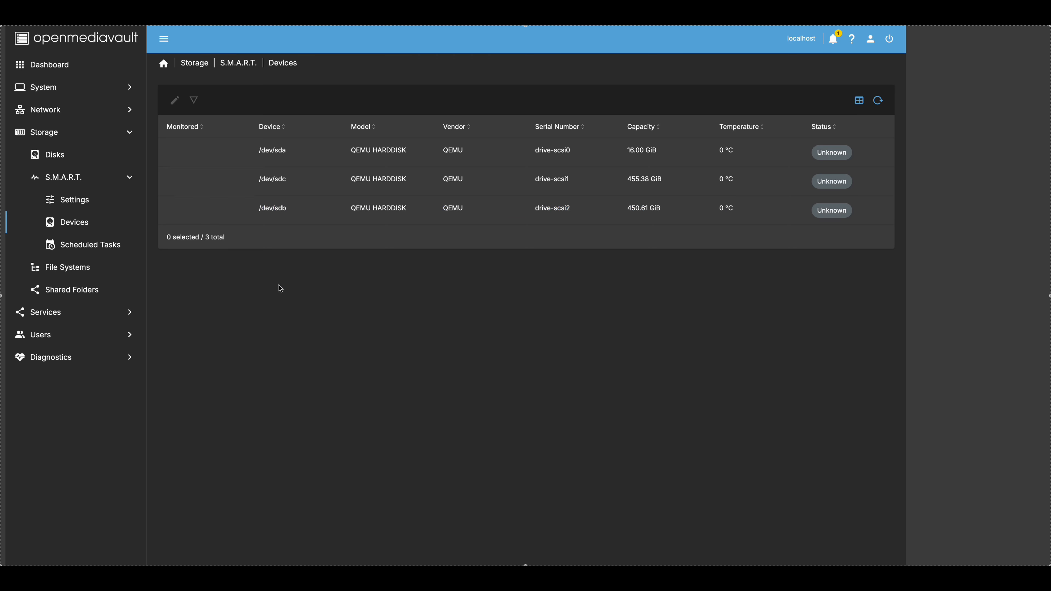
{"action": "left_click", "coordinate": [269, 181]}
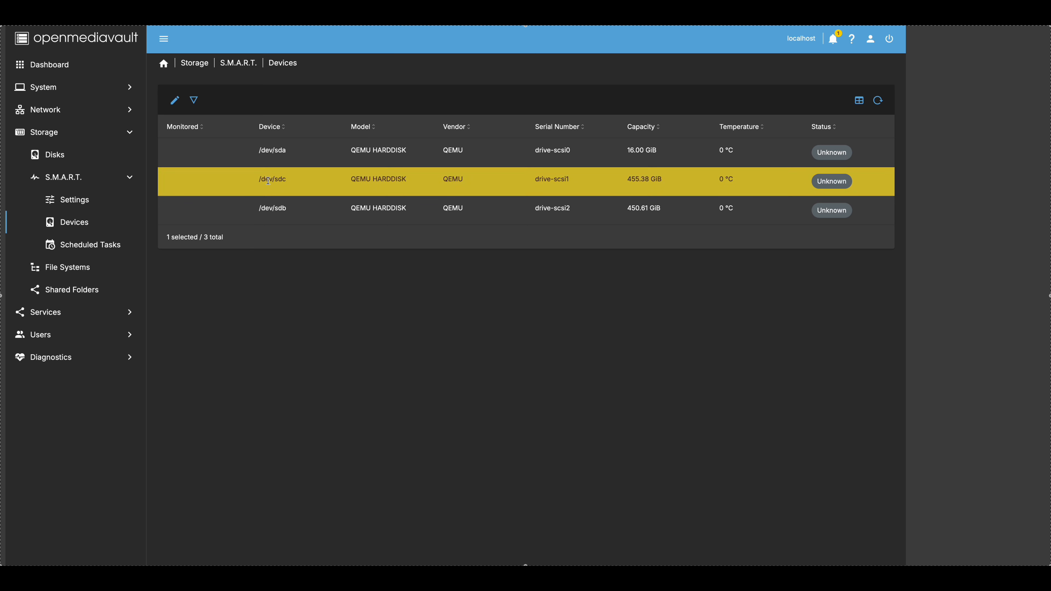
- Enable monitoring for /dev/sdc, keeping global temperature settings, and save
{"action": "left_click", "coordinate": [175, 101]}
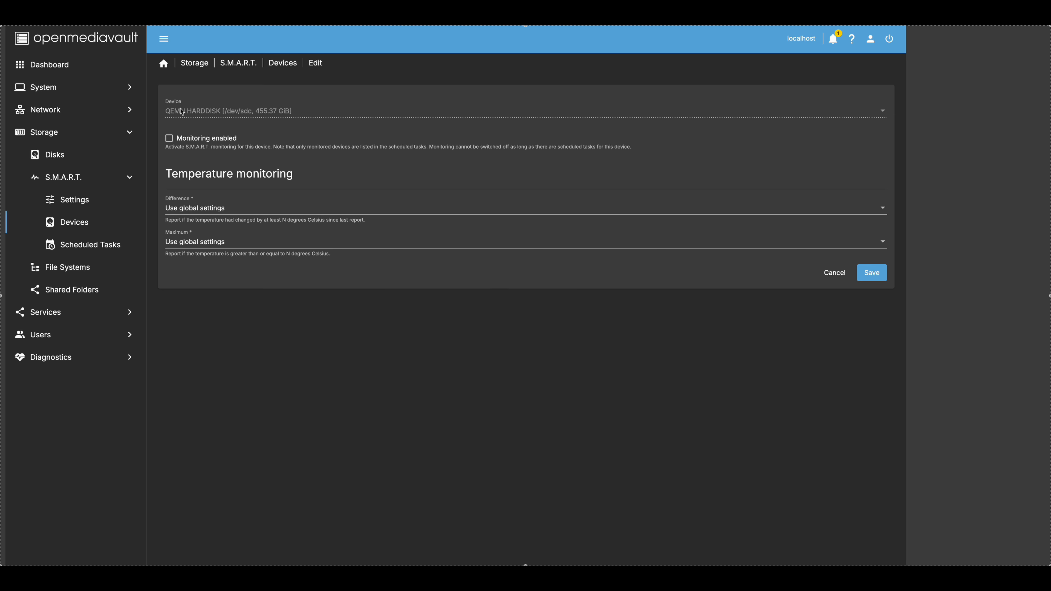
{"action": "left_click", "coordinate": [169, 139]}
{"action": "left_click", "coordinate": [241, 209]}
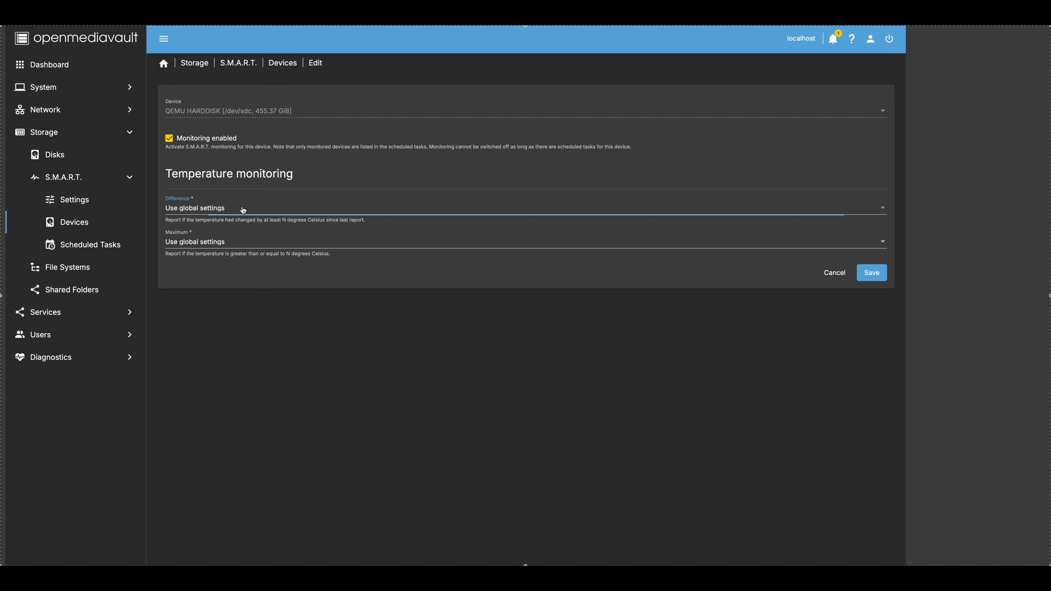
{"action": "left_click", "coordinate": [242, 208]}
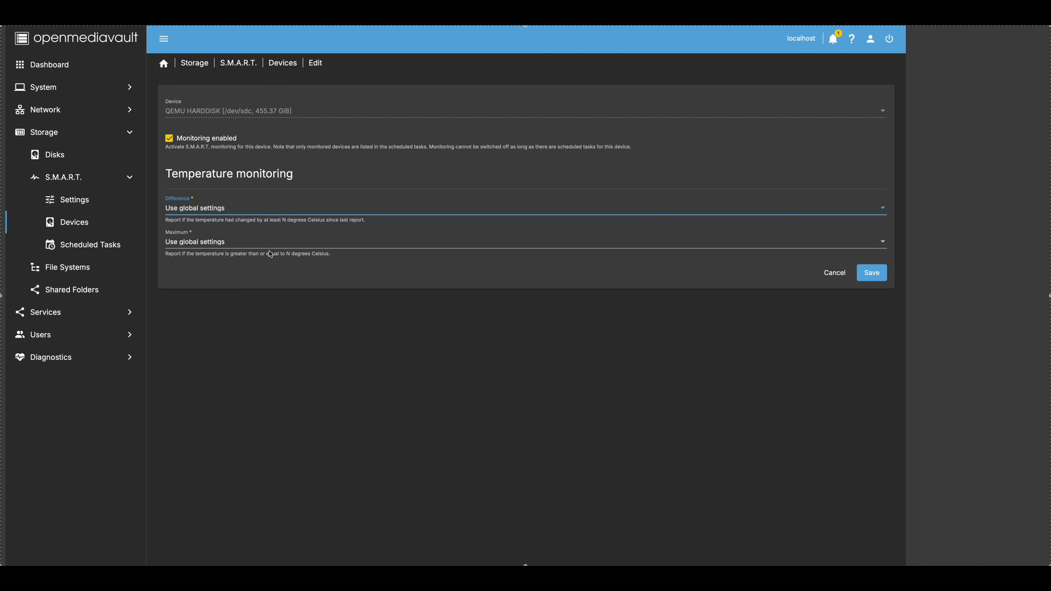
{"action": "left_click", "coordinate": [869, 273]}
- Apply the pending /dev/sdc change and discard an unsaved /dev/sdb edit
{"action": "left_click", "coordinate": [289, 208]}
{"action": "left_click", "coordinate": [174, 100]}
{"action": "left_click", "coordinate": [206, 138]}
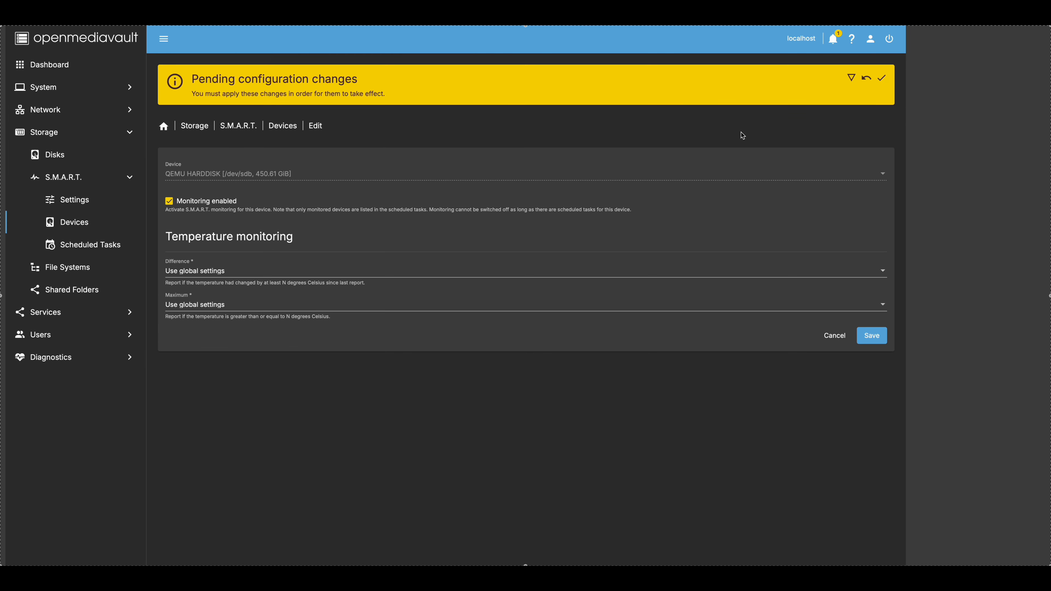
{"action": "left_click", "coordinate": [882, 78]}
{"action": "left_click", "coordinate": [525, 349]}
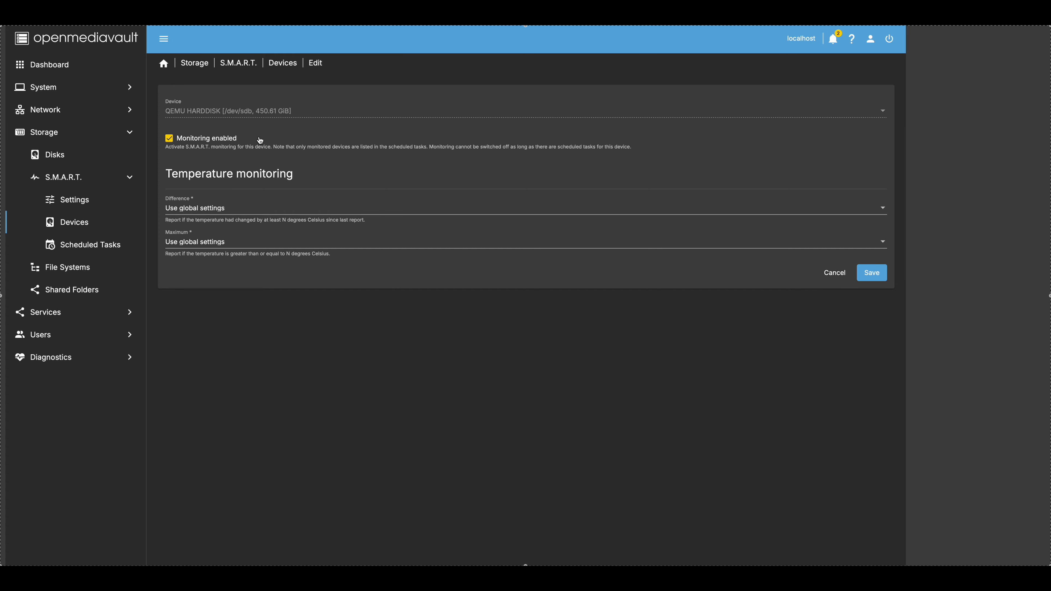
{"action": "left_click", "coordinate": [838, 278]}
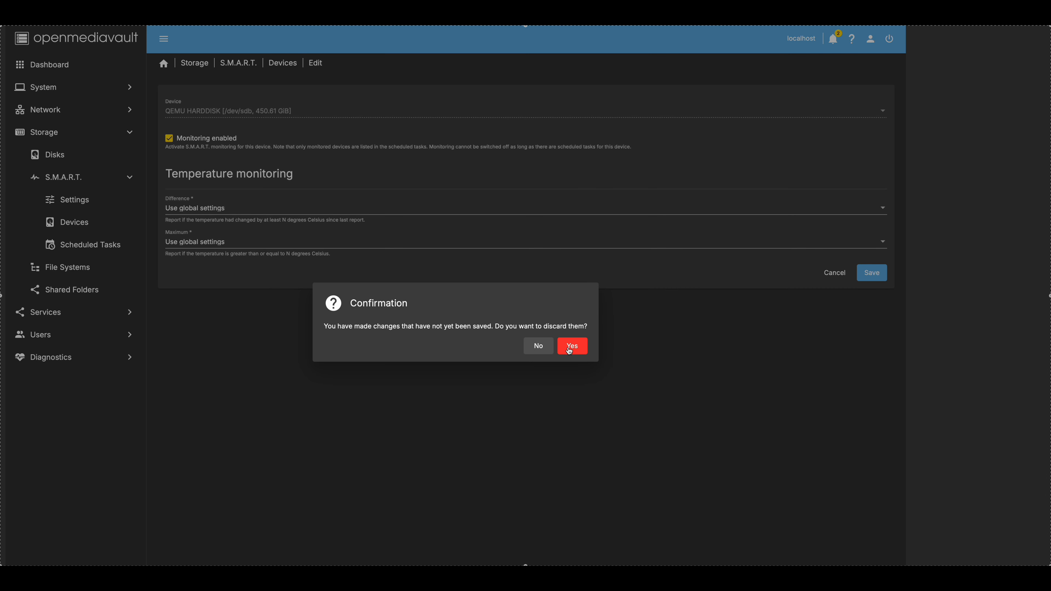
{"action": "left_click", "coordinate": [571, 348]}
- Enable monitoring for /dev/sdb, save it, and apply the configuration changes
{"action": "left_click", "coordinate": [273, 207]}
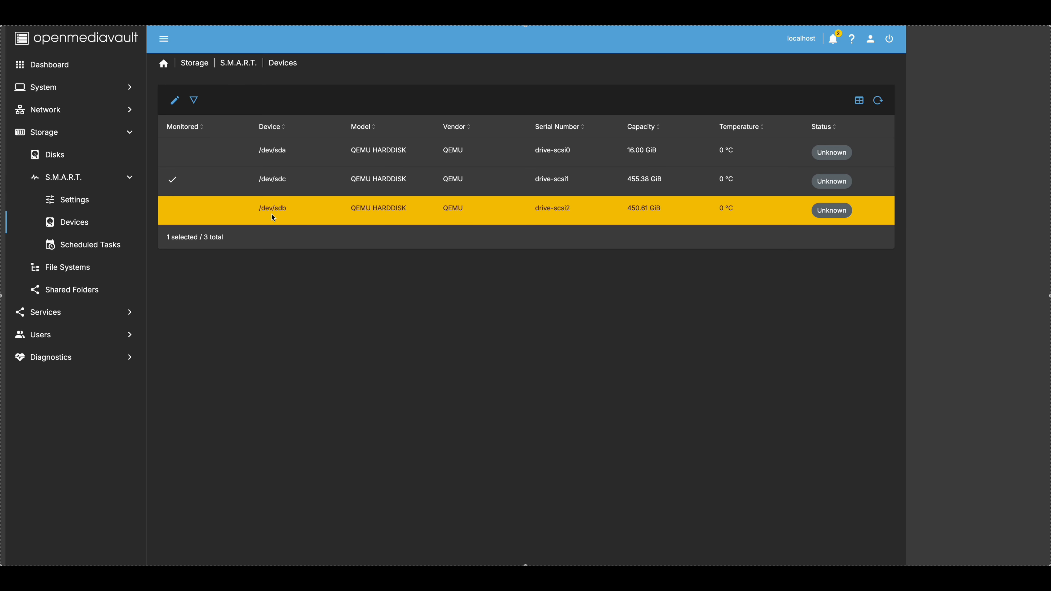
{"action": "left_click", "coordinate": [175, 101]}
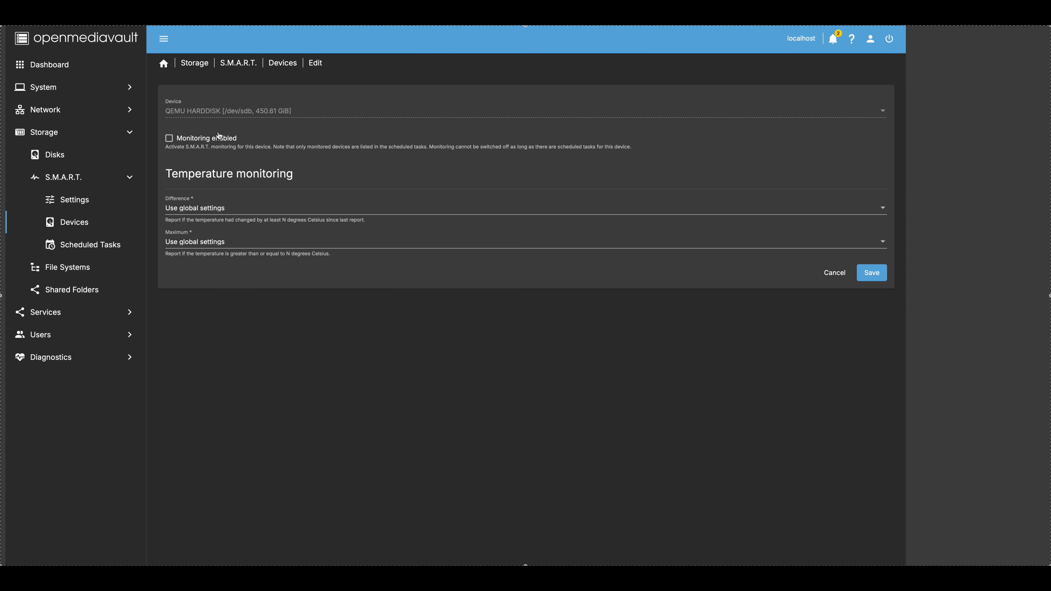
{"action": "left_click", "coordinate": [200, 139]}
{"action": "left_click", "coordinate": [869, 274]}
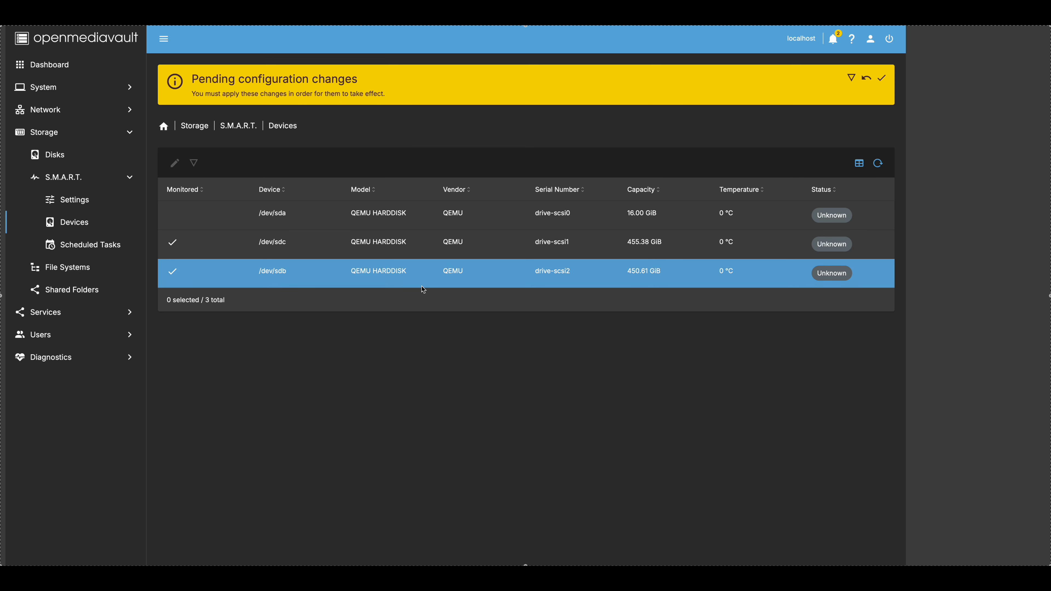
{"action": "left_click", "coordinate": [882, 78]}
{"action": "left_click", "coordinate": [525, 346]}
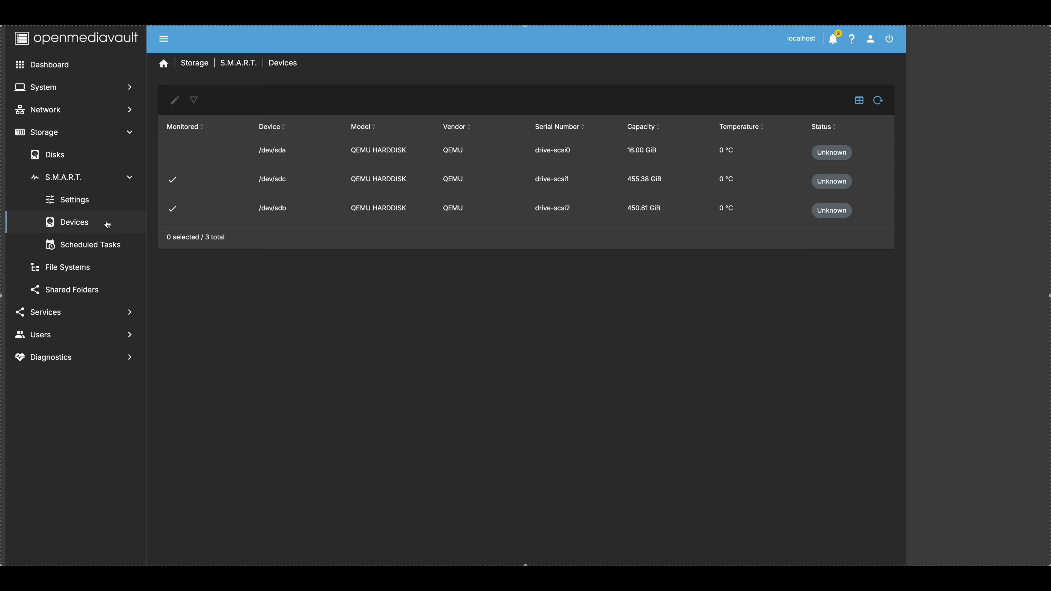
- Start a new scheduled S.M.A.R.T. task running a short self-test on /dev/sdb
{"action": "left_click", "coordinate": [81, 225]}
{"action": "left_click", "coordinate": [78, 245]}
{"action": "left_click", "coordinate": [174, 100]}
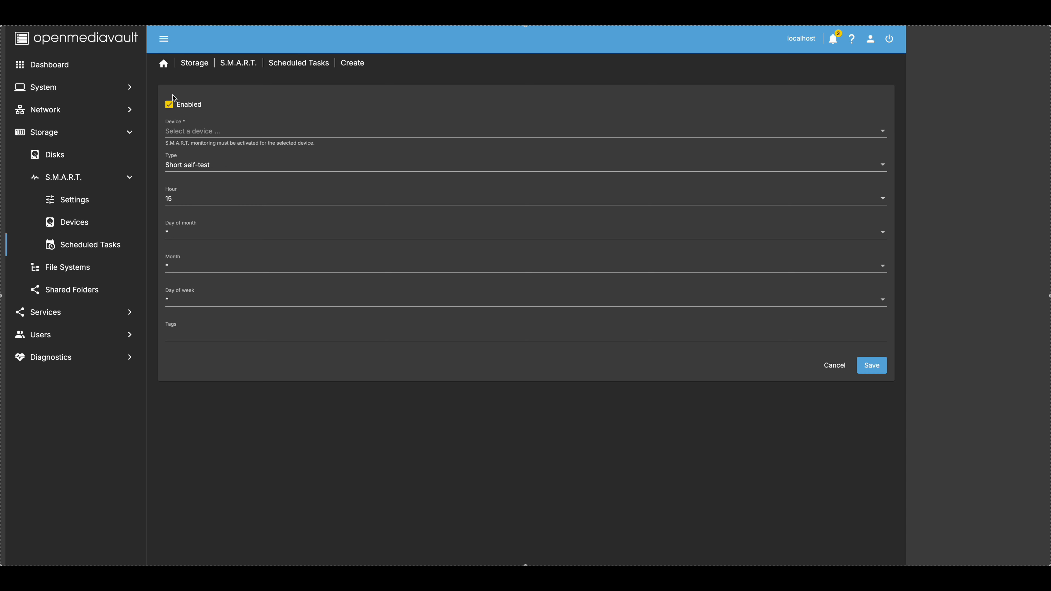
{"action": "left_click", "coordinate": [217, 132]}
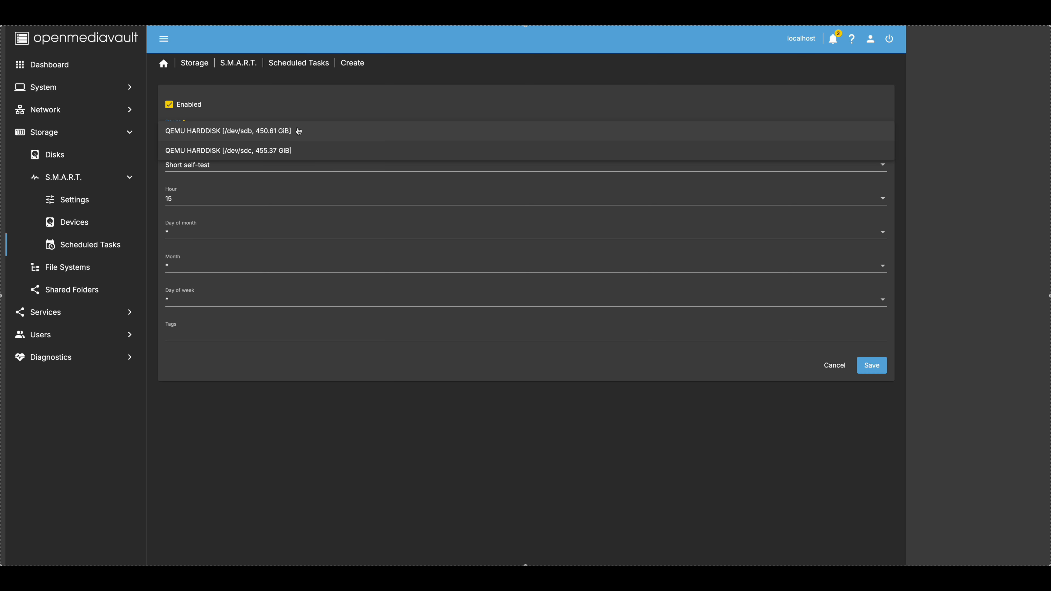
{"action": "left_click", "coordinate": [298, 132]}
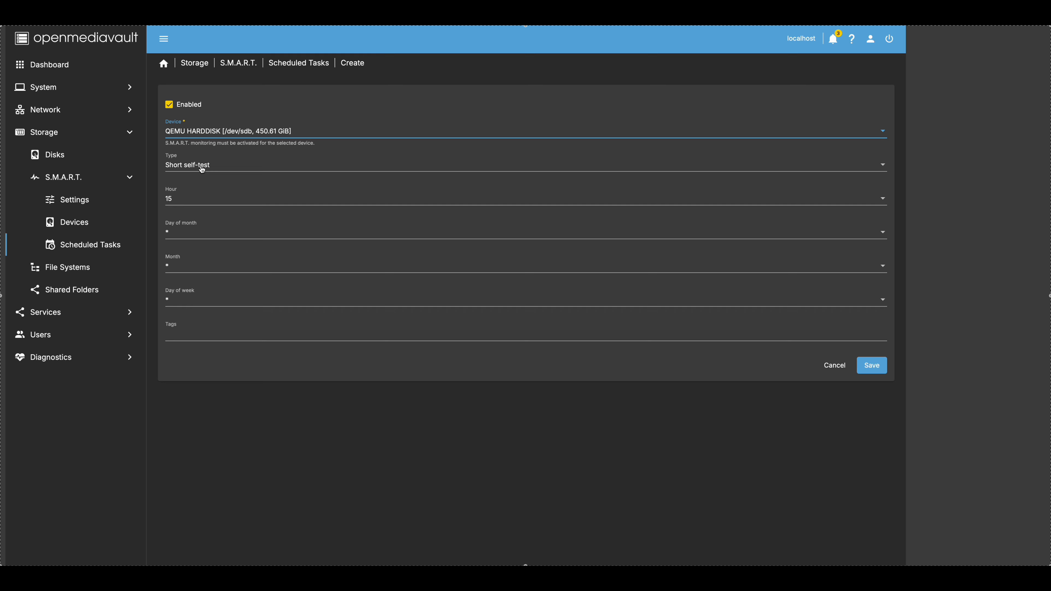
{"action": "left_click", "coordinate": [215, 167]}
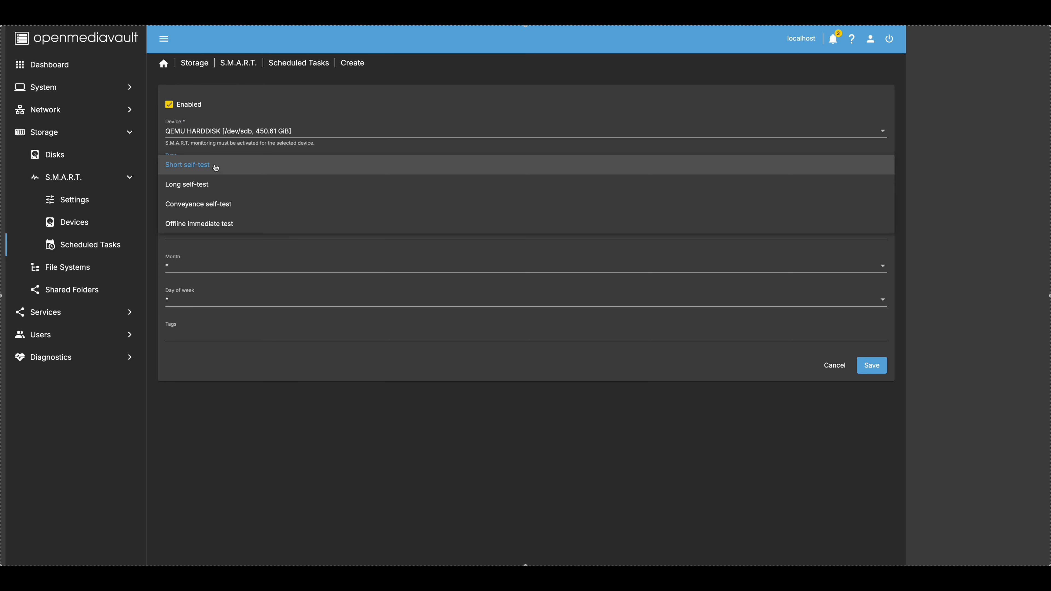
{"action": "left_click", "coordinate": [216, 167]}
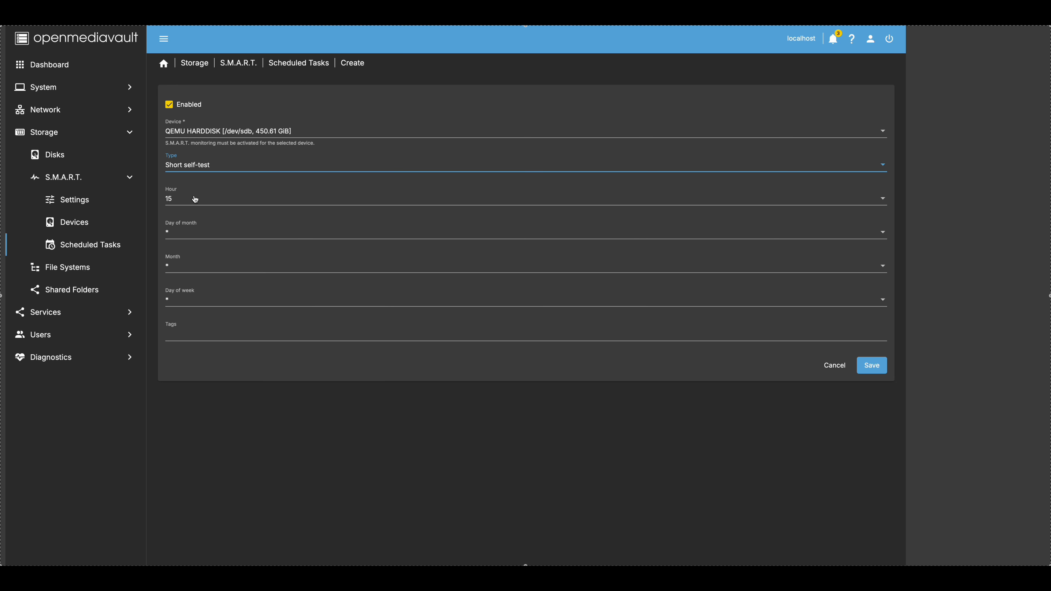
- Schedule the test at hour 15 every Saturday, tag it SMART, and save
{"action": "left_click", "coordinate": [187, 233]}
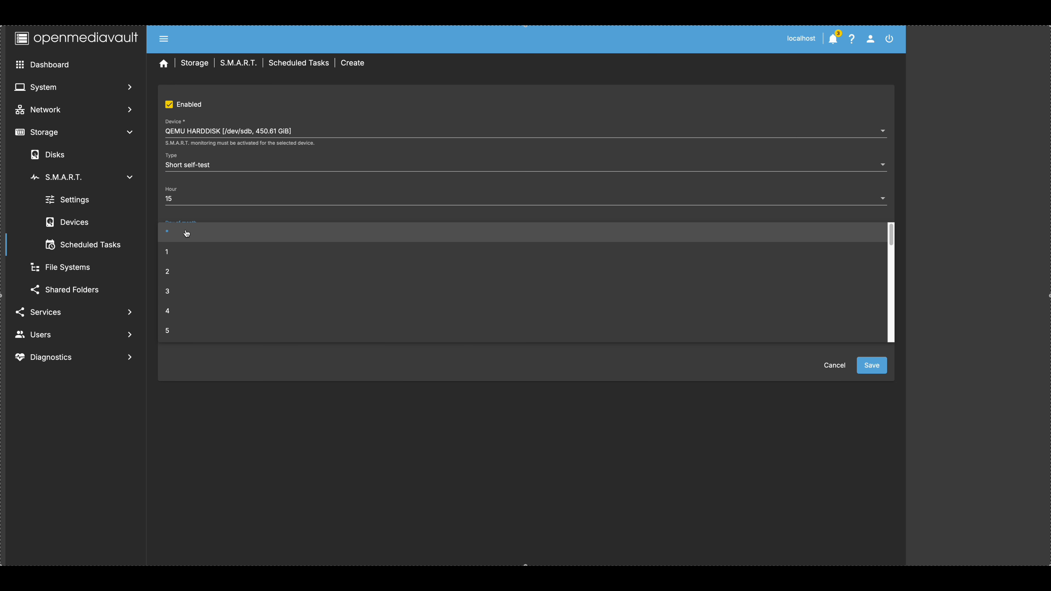
{"action": "left_click", "coordinate": [187, 233]}
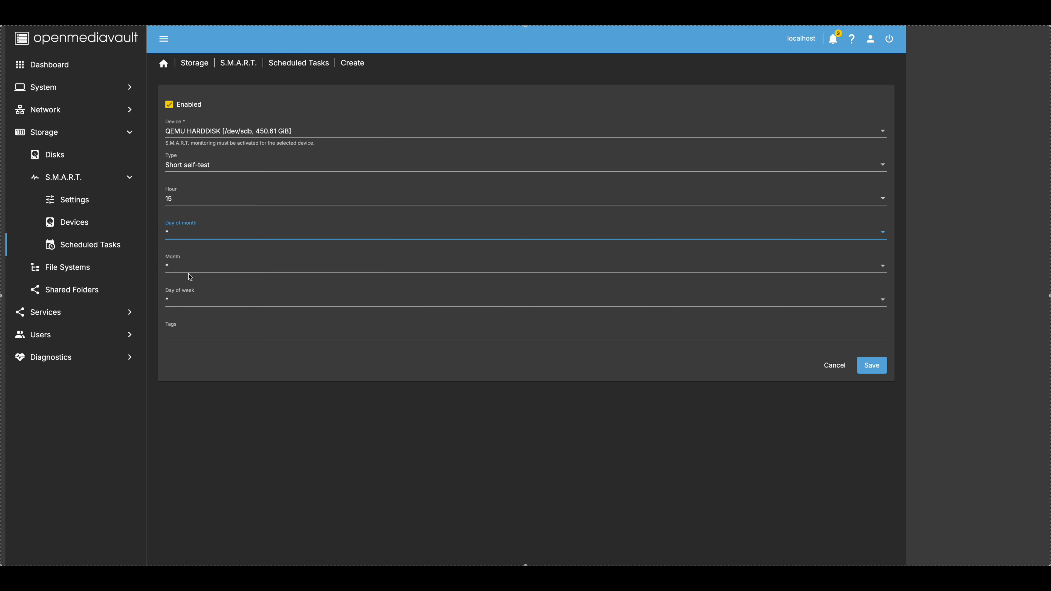
{"action": "left_click", "coordinate": [187, 305]}
{"action": "scroll", "coordinate": [202, 358], "scroll_direction": "down", "scroll_amount": 2}
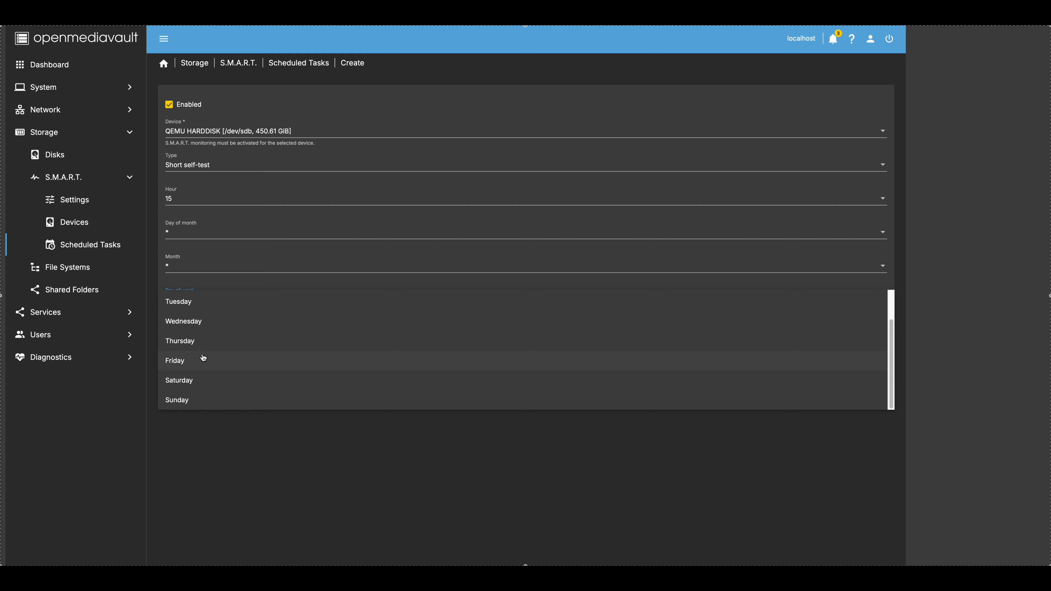
{"action": "left_click", "coordinate": [201, 386]}
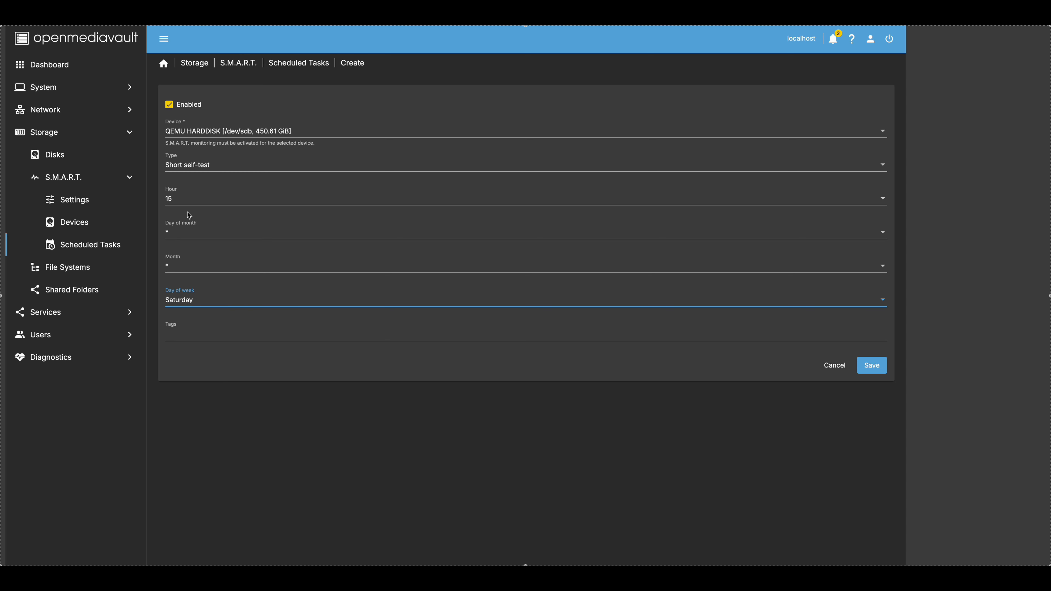
{"action": "left_click", "coordinate": [191, 330]}
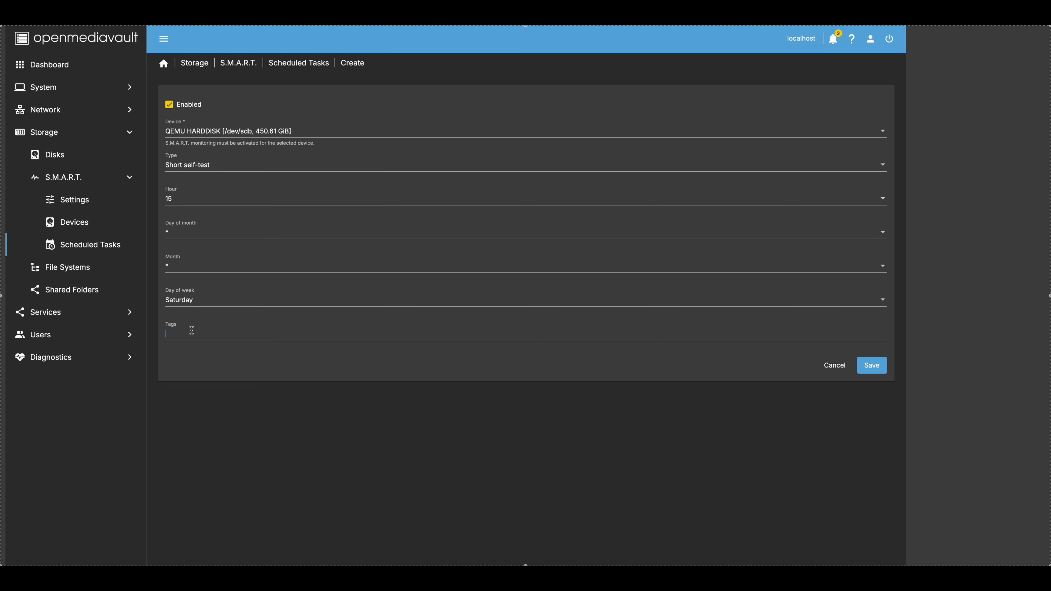
{"action": "type", "text": "SMART"}
{"action": "left_click", "coordinate": [872, 366]}
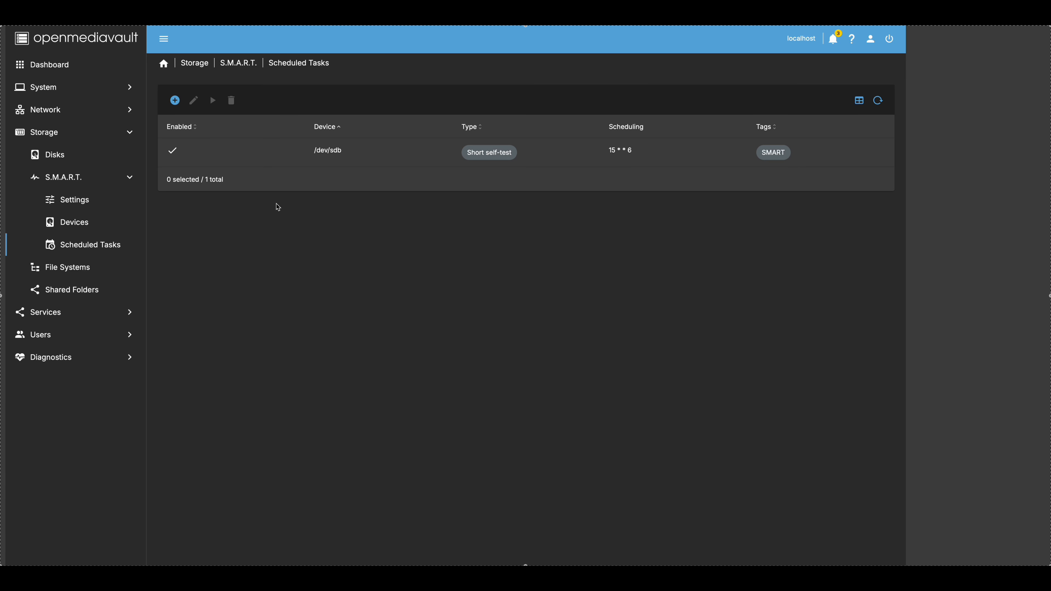
{"action": "left_click", "coordinate": [175, 101]}
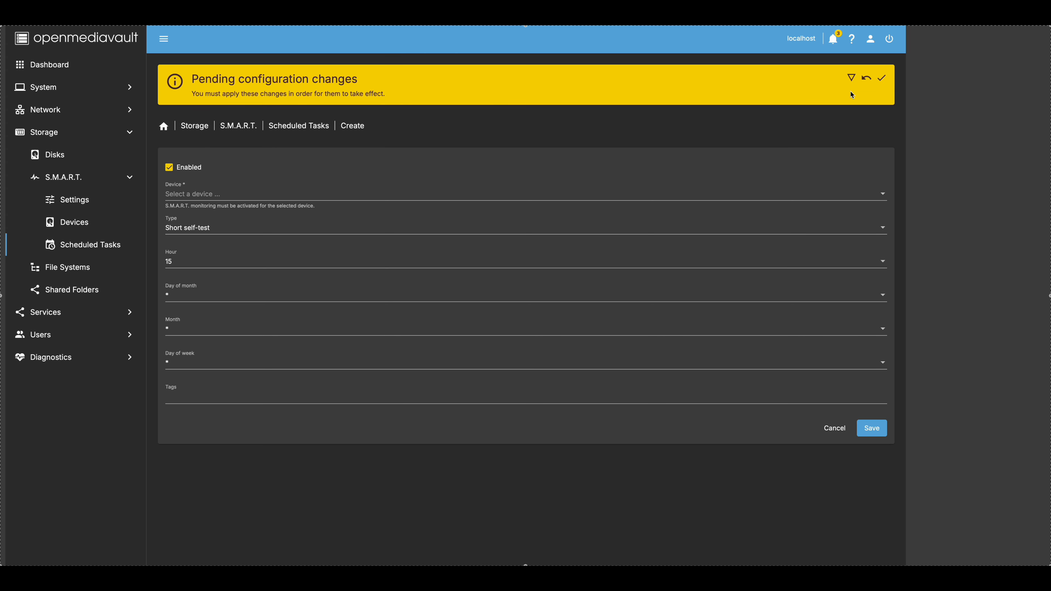
- Apply the pending changes, then point the new short self-test at /dev/sdc on Saturdays
{"action": "left_click", "coordinate": [882, 78]}
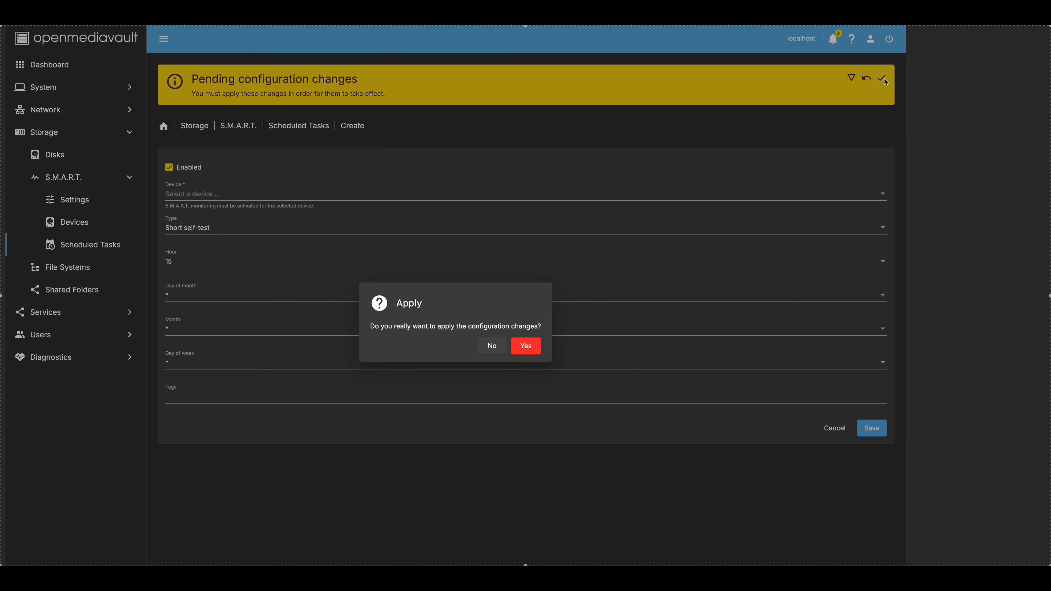
{"action": "left_click", "coordinate": [526, 346]}
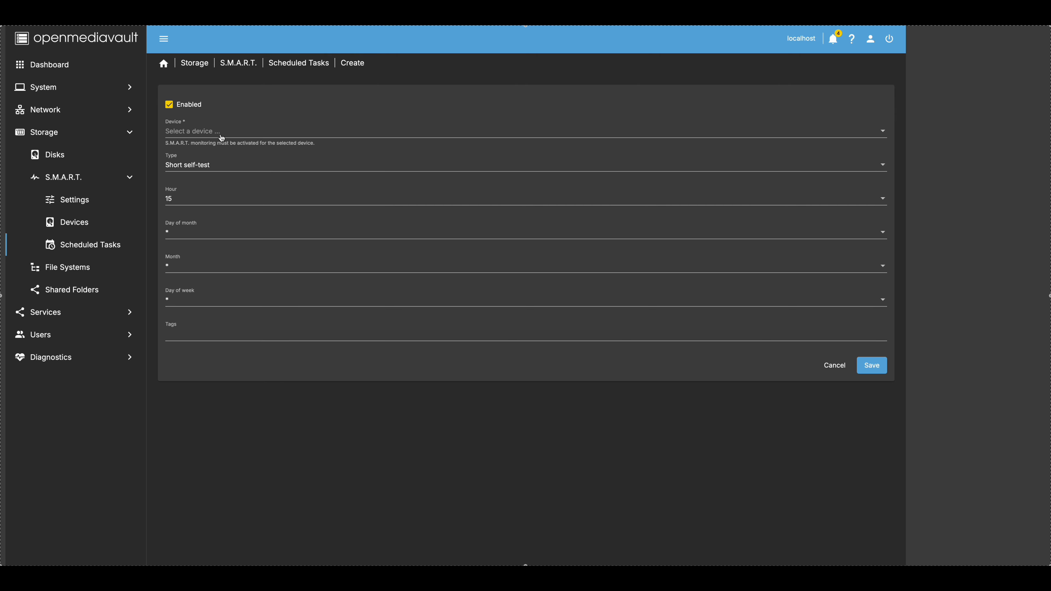
{"action": "left_click", "coordinate": [209, 133]}
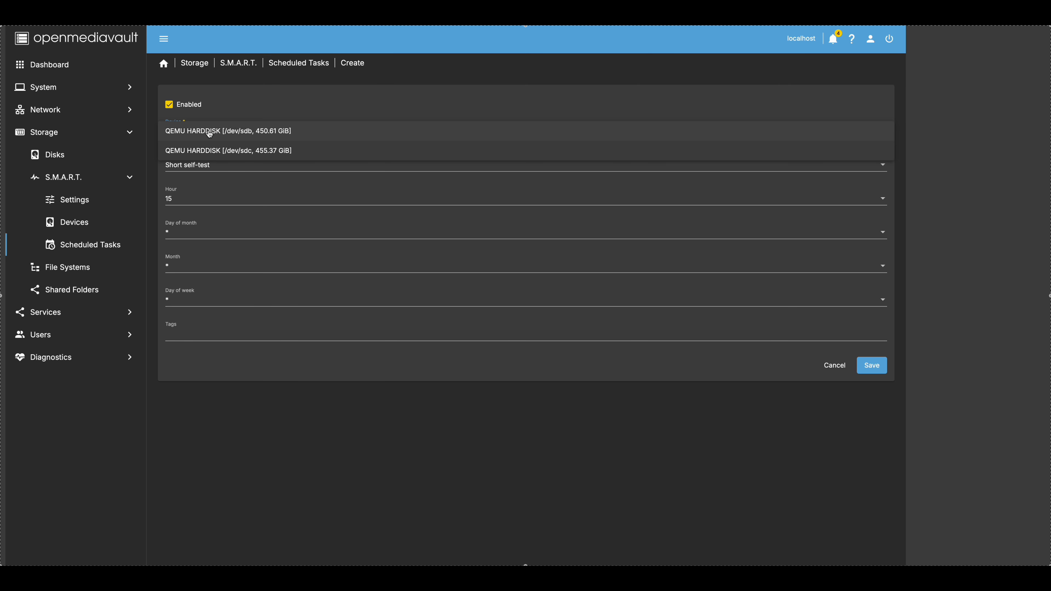
{"action": "left_click", "coordinate": [222, 152]}
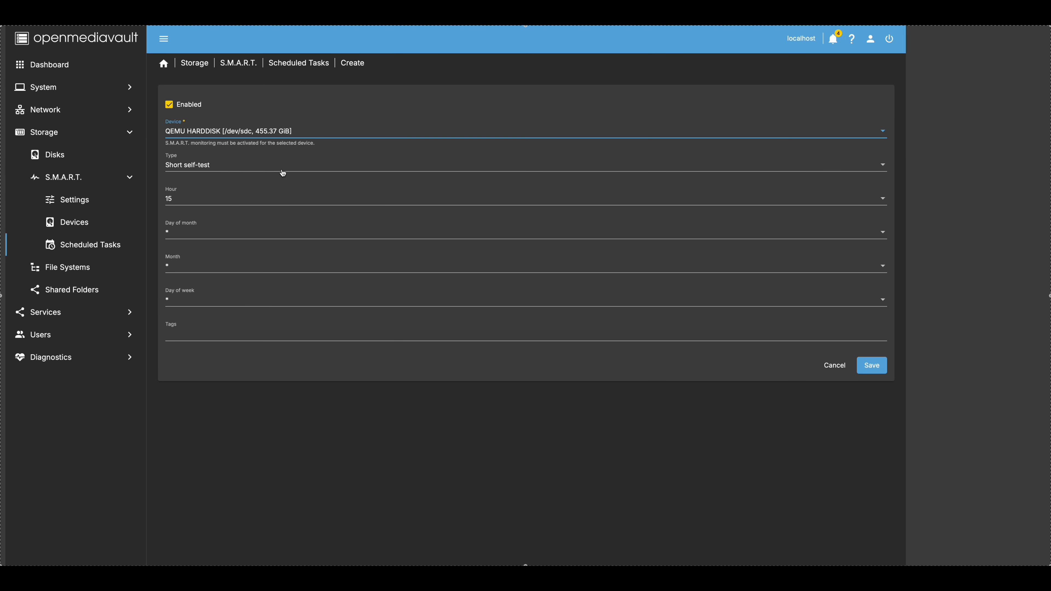
{"action": "left_click", "coordinate": [197, 301]}
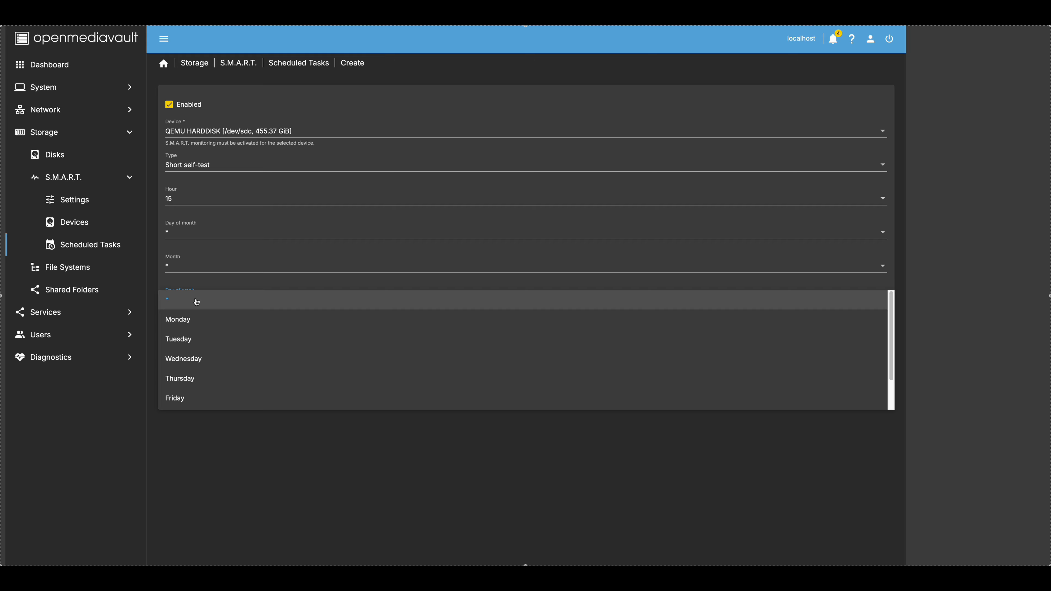
{"action": "scroll", "coordinate": [202, 376], "scroll_direction": "down", "scroll_amount": 1}
{"action": "left_click", "coordinate": [204, 381]}
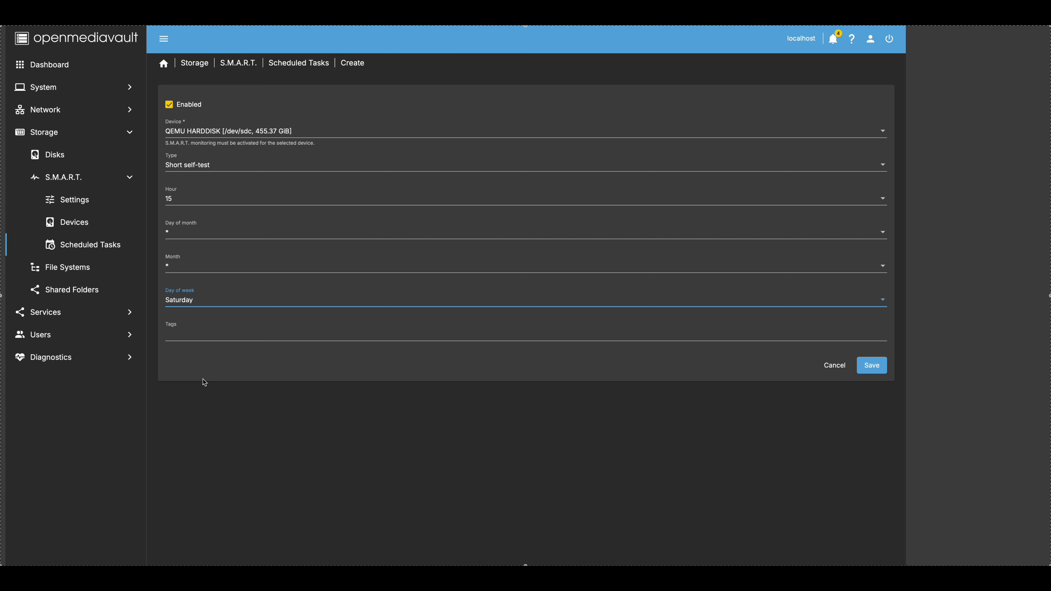
- Tag the /dev/sdc self-test SMART, save it, and apply the configuration changes
{"action": "left_click", "coordinate": [199, 335]}
{"action": "type", "text": "SMART"}
{"action": "left_click", "coordinate": [869, 373]}
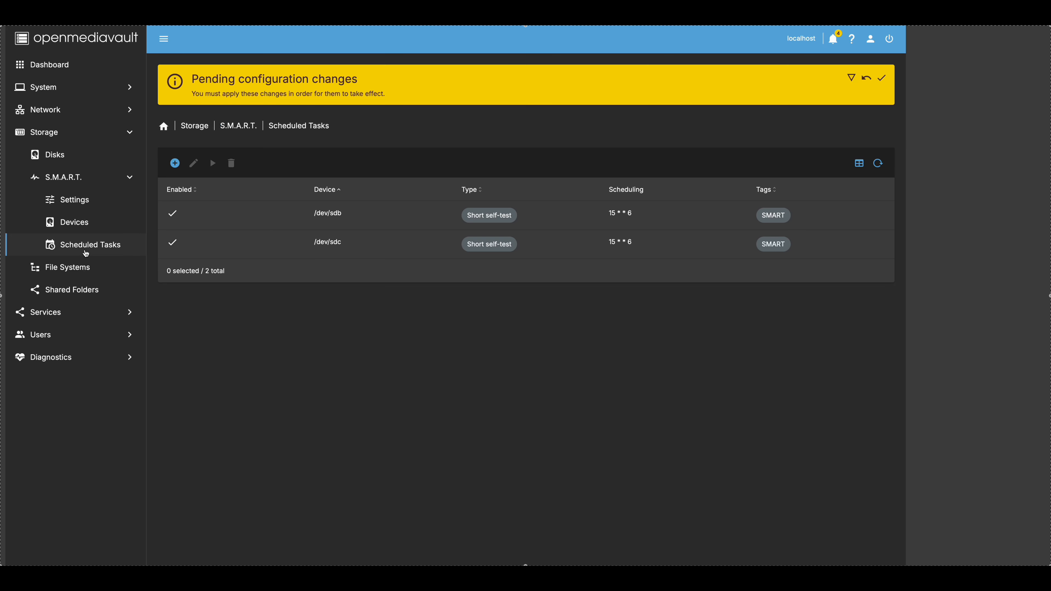
{"action": "left_click", "coordinate": [882, 79]}
{"action": "left_click", "coordinate": [522, 349]}
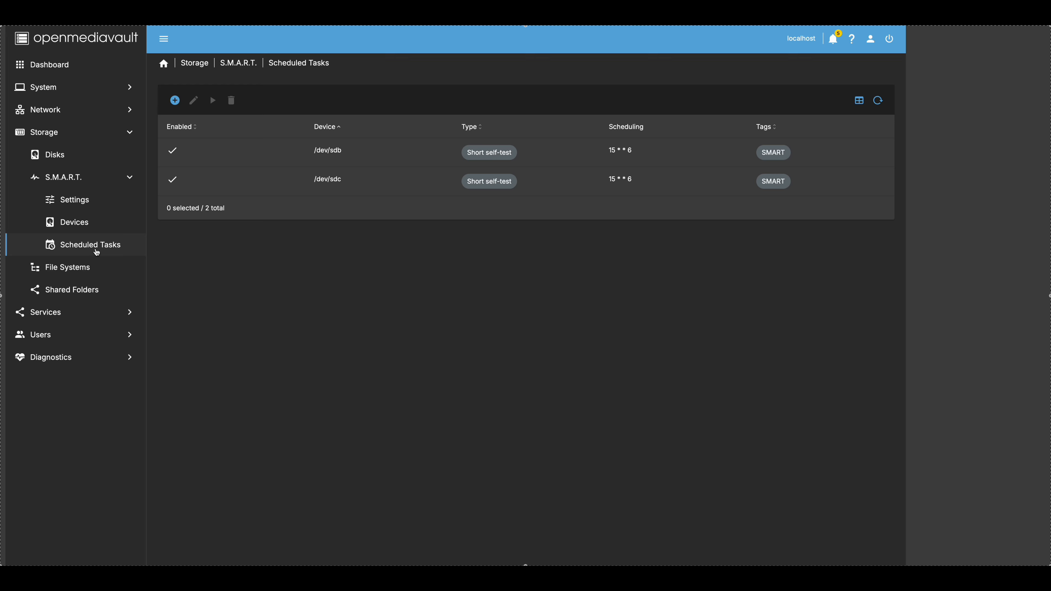
- Create an EXT4 file system on /dev/sdb from the File Systems page
{"action": "left_click", "coordinate": [67, 269]}
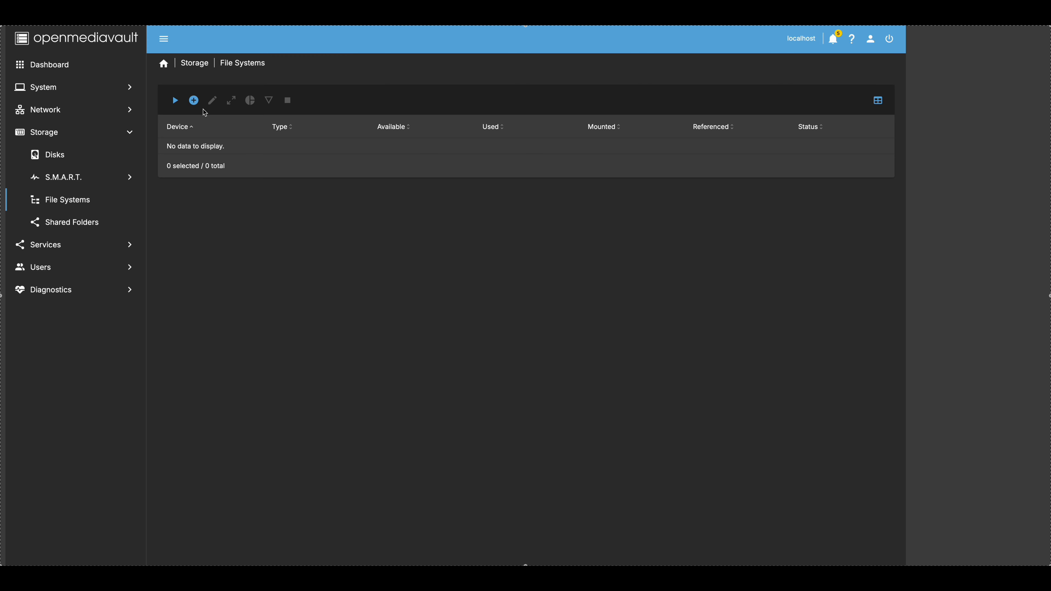
{"action": "left_click", "coordinate": [195, 101]}
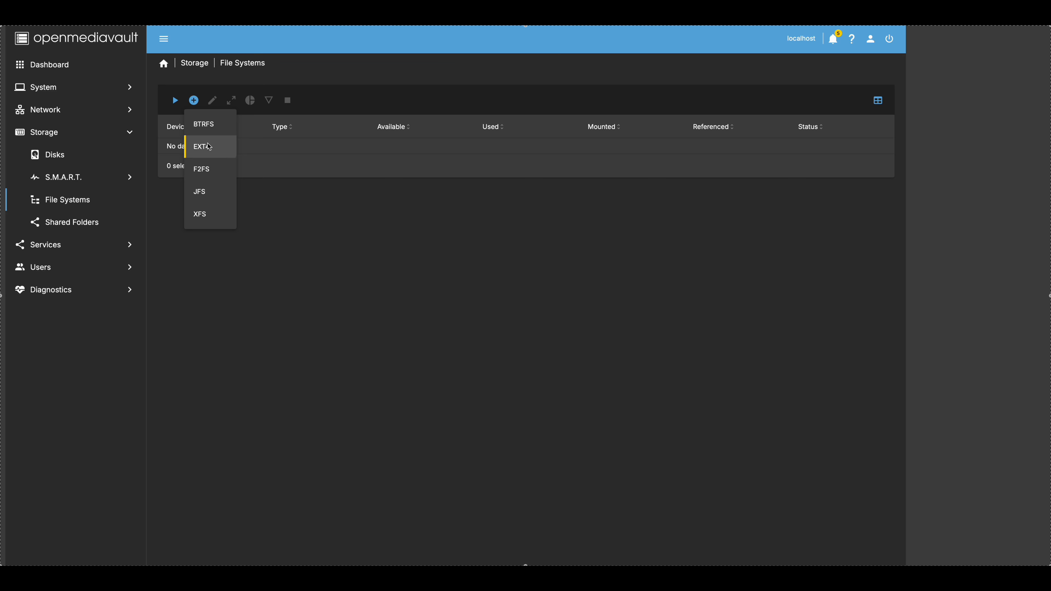
{"action": "left_click", "coordinate": [201, 147]}
{"action": "left_click", "coordinate": [200, 186]}
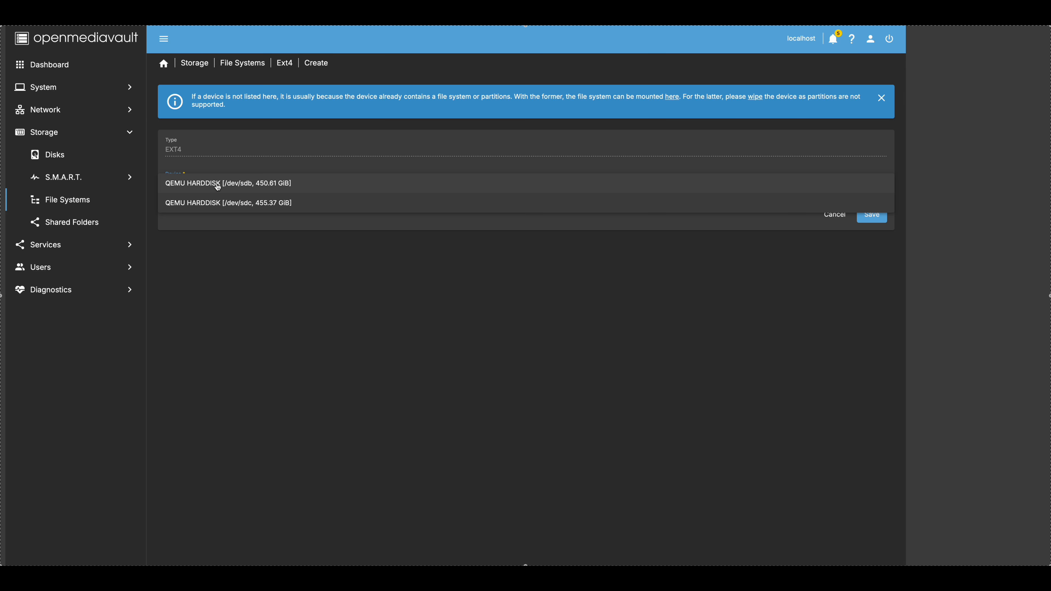
{"action": "left_click", "coordinate": [264, 184]}
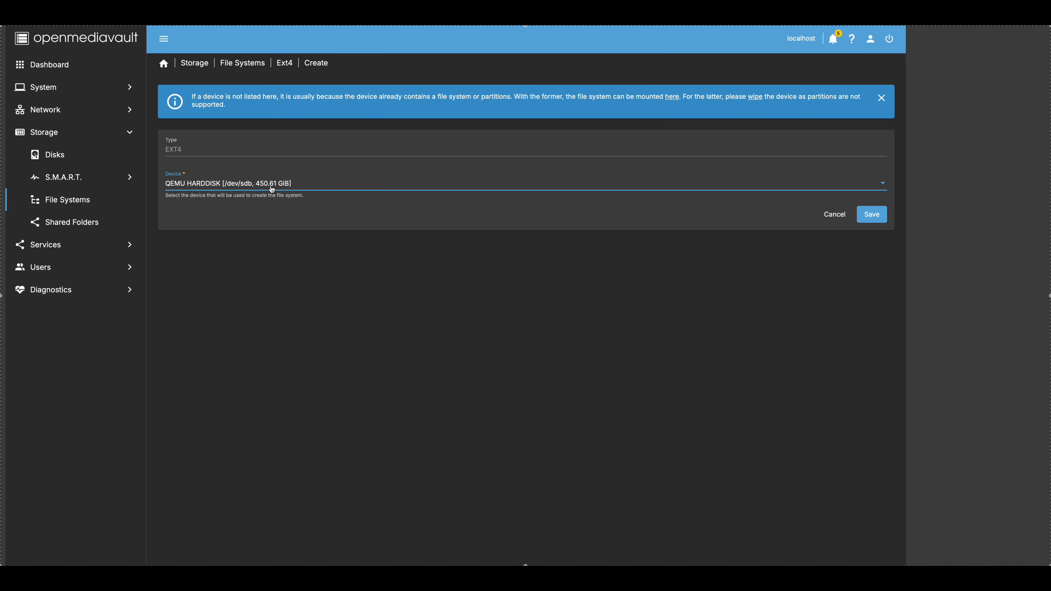
{"action": "left_click", "coordinate": [872, 215]}
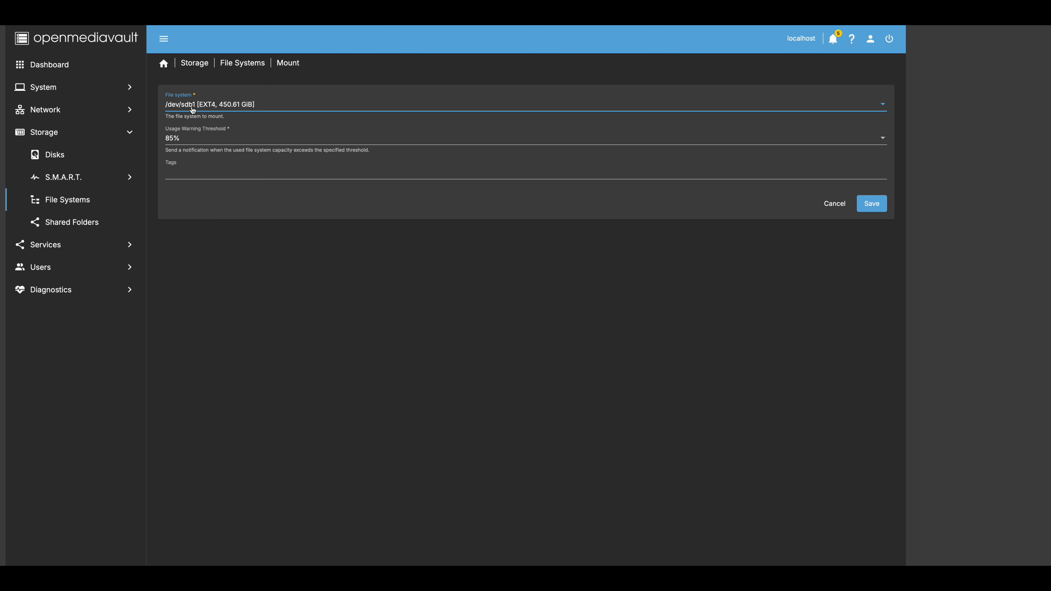
- Mount /dev/sdb1 with a 95% usage warning tagged pvebackup, and apply the changes
{"action": "left_click", "coordinate": [199, 138]}
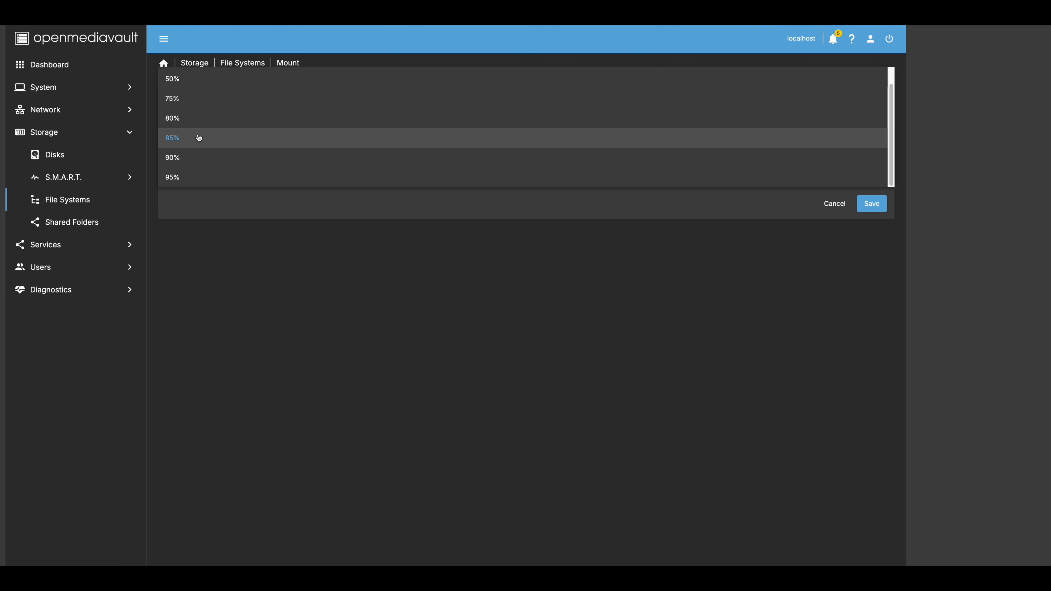
{"action": "left_click", "coordinate": [202, 177]}
{"action": "left_click", "coordinate": [201, 173]}
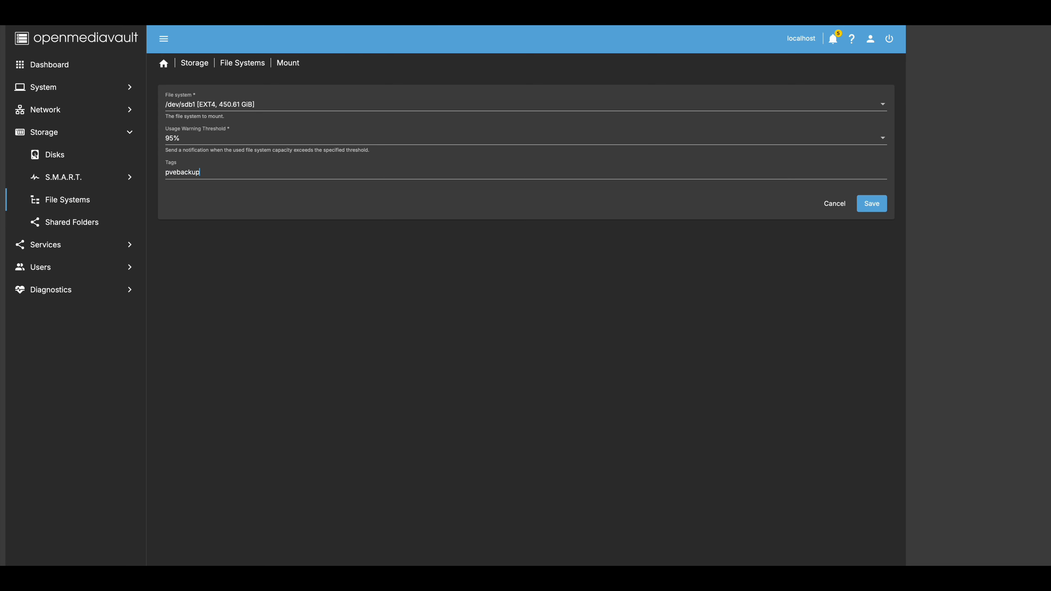
{"action": "type", "text": "pvebackup"}
{"action": "left_click", "coordinate": [872, 204]}
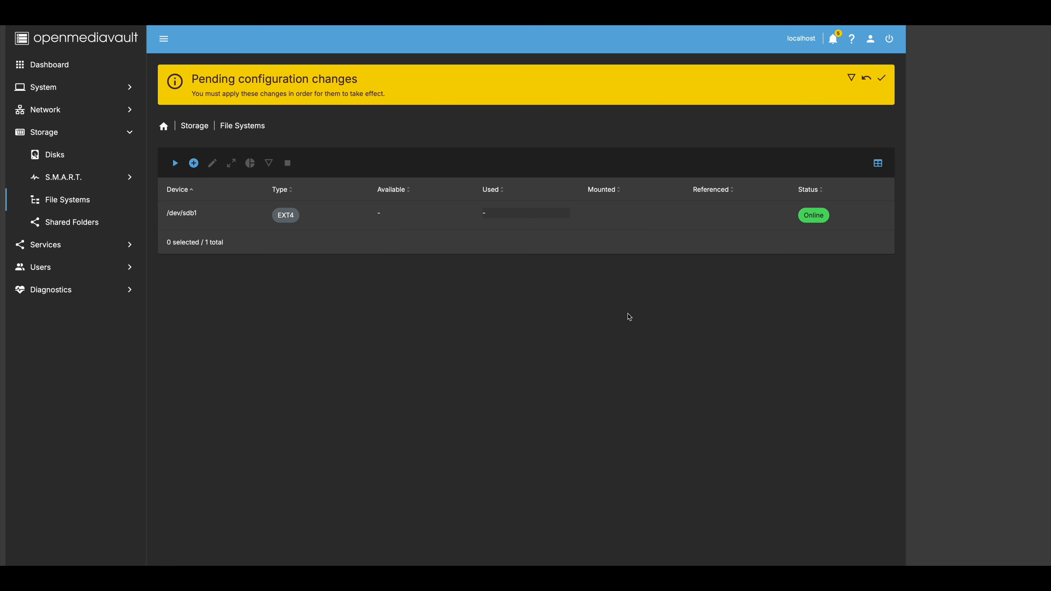
{"action": "left_click", "coordinate": [881, 78]}
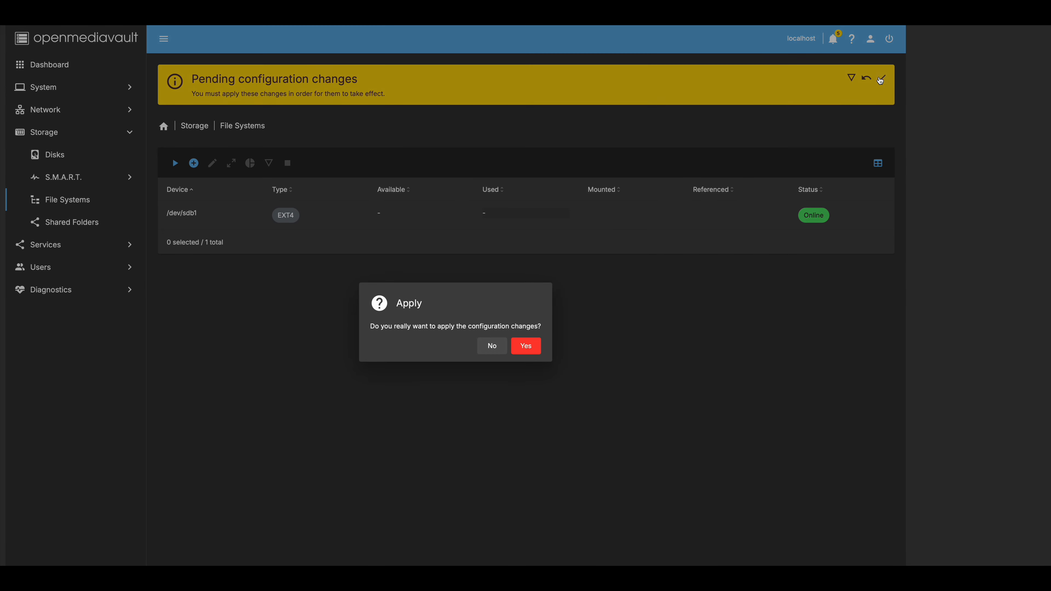
{"action": "left_click", "coordinate": [534, 345]}
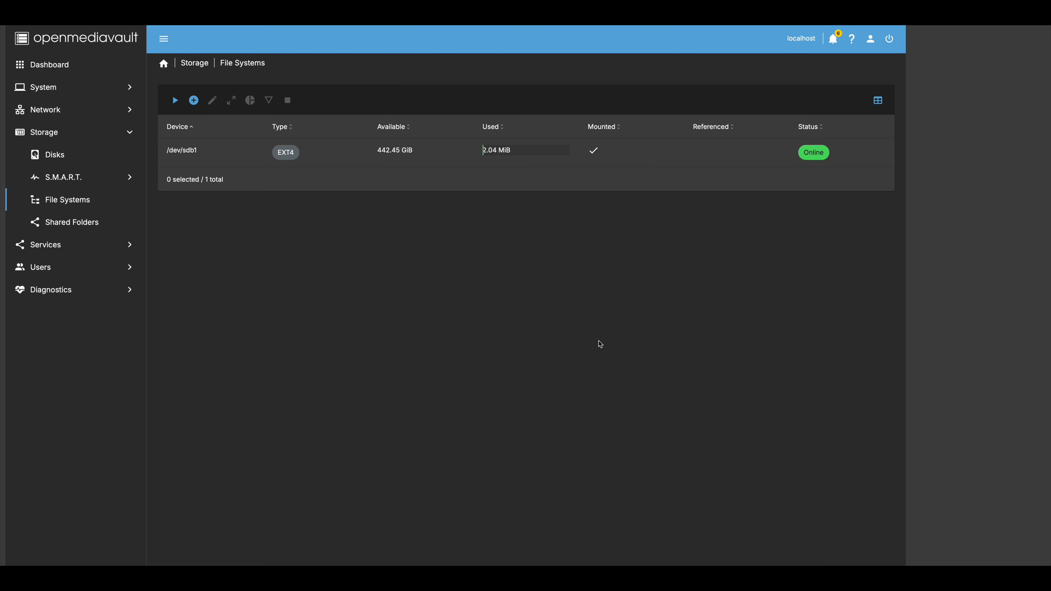
{"action": "left_click", "coordinate": [190, 97]}
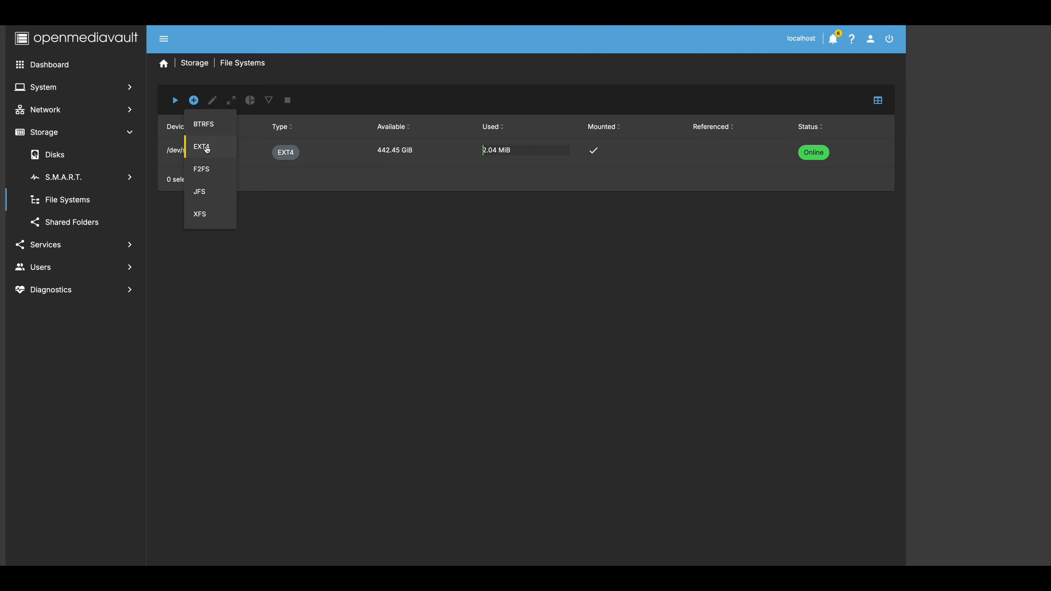
- Create an EXT4 file system on /dev/sdc
{"action": "left_click", "coordinate": [207, 149]}
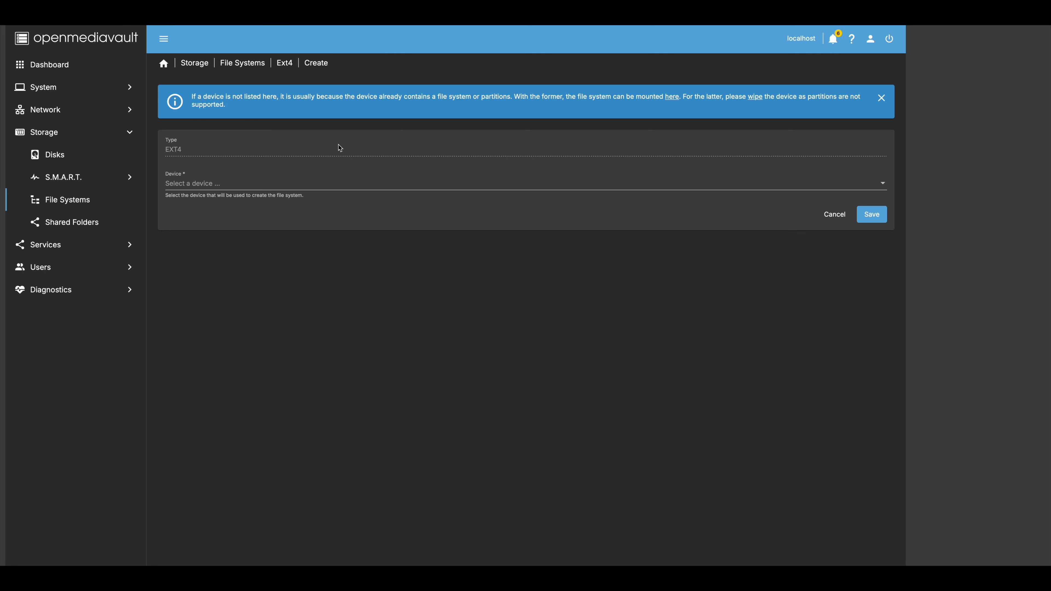
{"action": "left_click", "coordinate": [882, 99]}
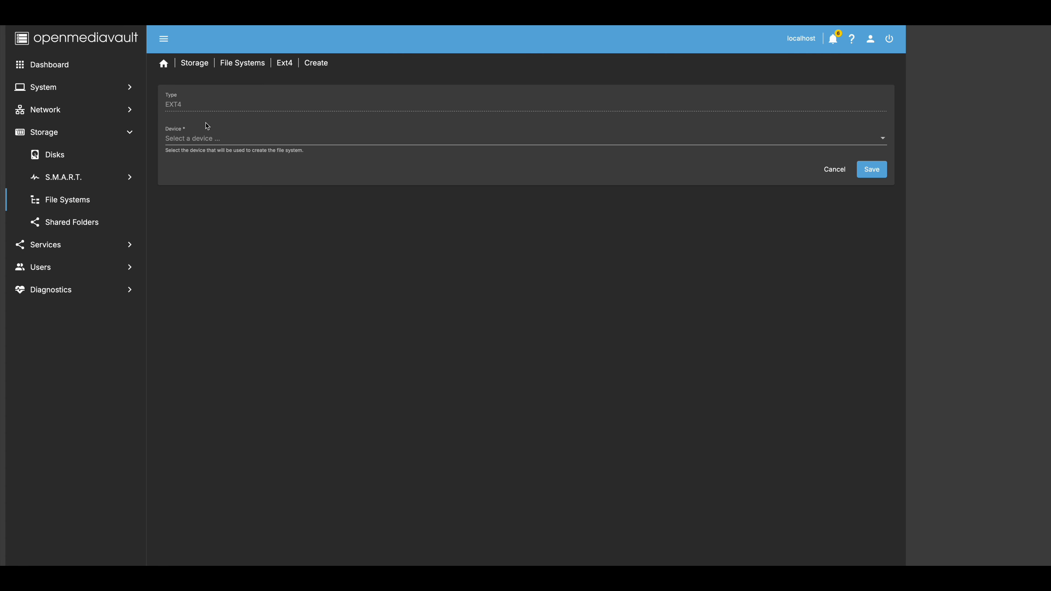
{"action": "left_click", "coordinate": [214, 146]}
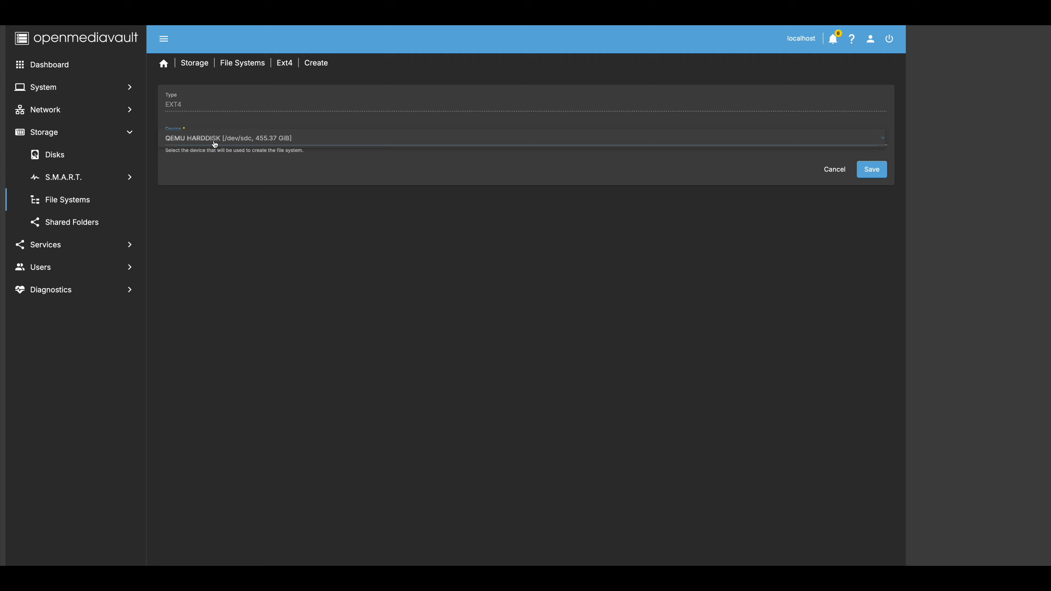
{"action": "left_click", "coordinate": [272, 139]}
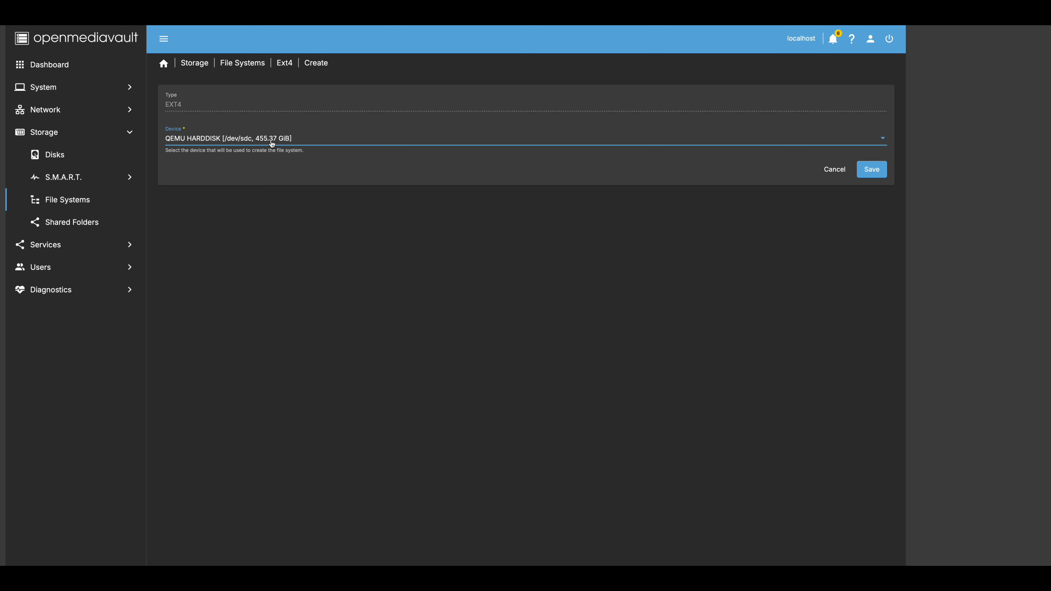
{"action": "left_click", "coordinate": [871, 170]}
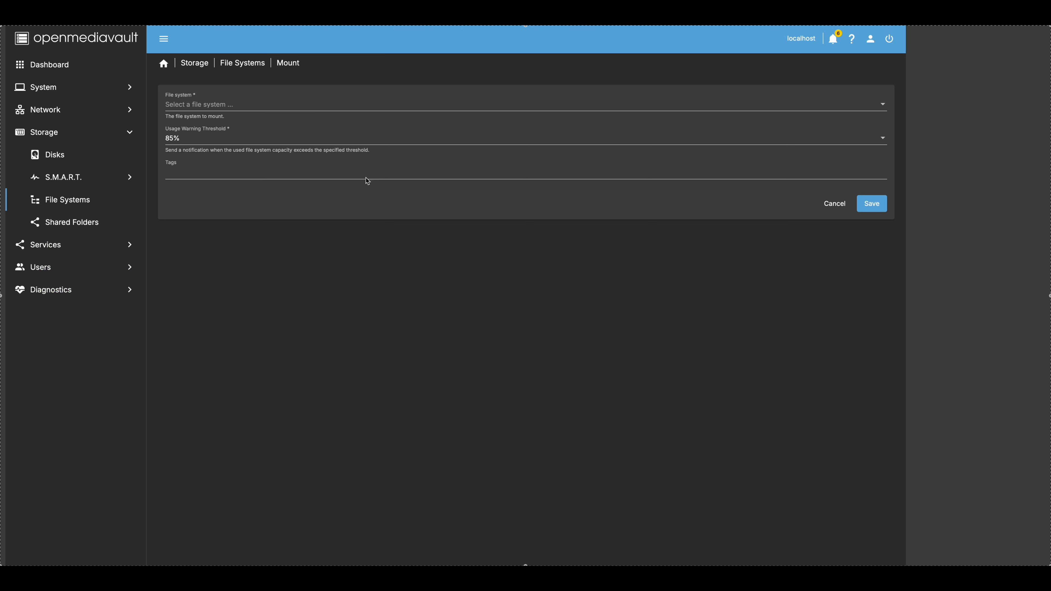
- Mount /dev/sdc1 with a 95% usage warning tagged lxstorage, and apply the changes
{"action": "left_click", "coordinate": [236, 108]}
{"action": "left_click", "coordinate": [232, 108]}
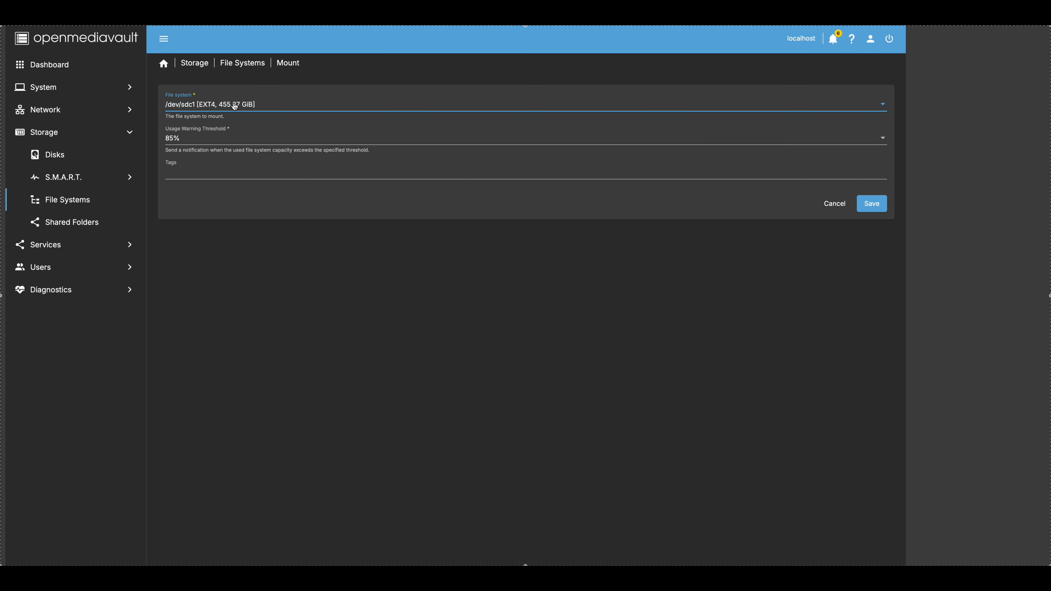
{"action": "left_click", "coordinate": [211, 141]}
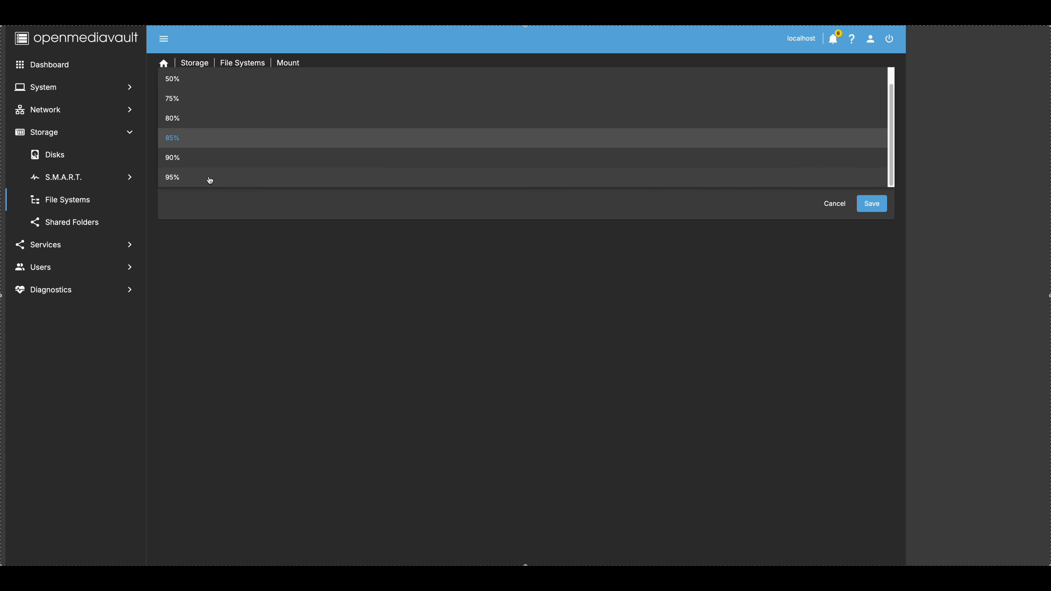
{"action": "left_click", "coordinate": [210, 179]}
{"action": "left_click", "coordinate": [218, 173]}
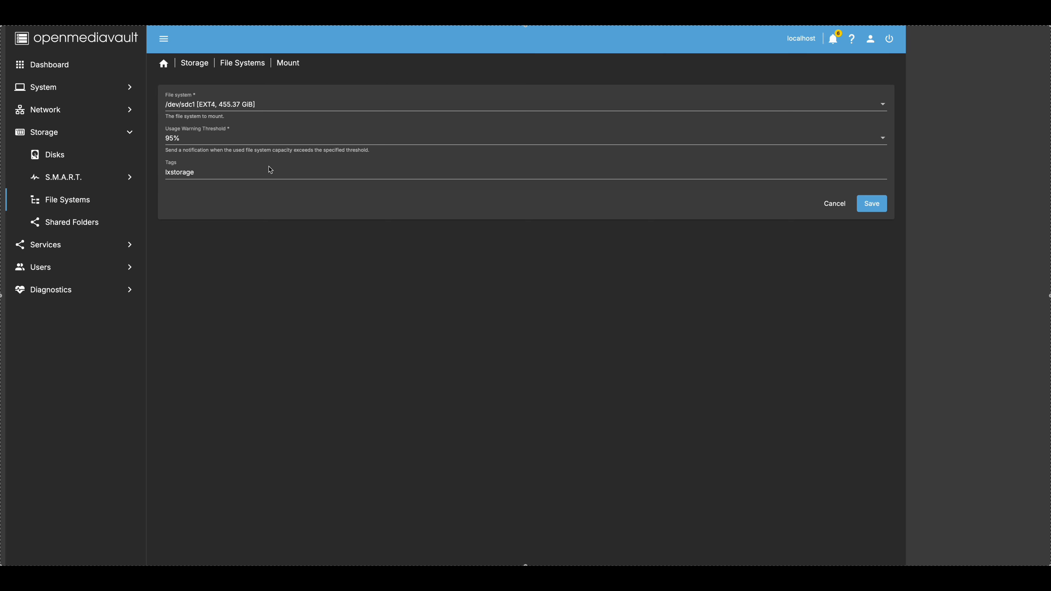
{"action": "left_click", "coordinate": [869, 205]}
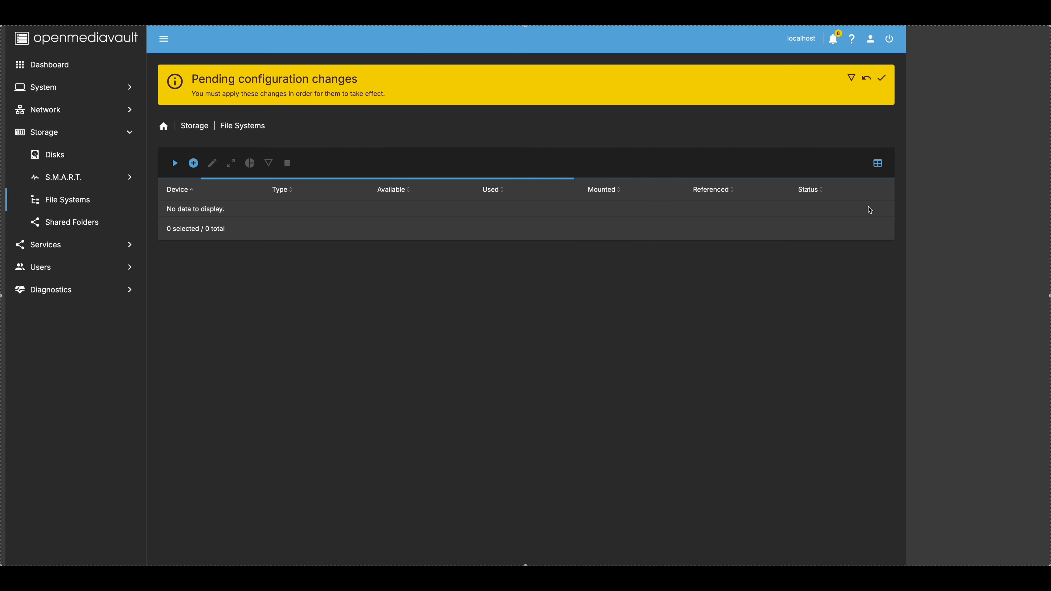
{"action": "left_click", "coordinate": [883, 79]}
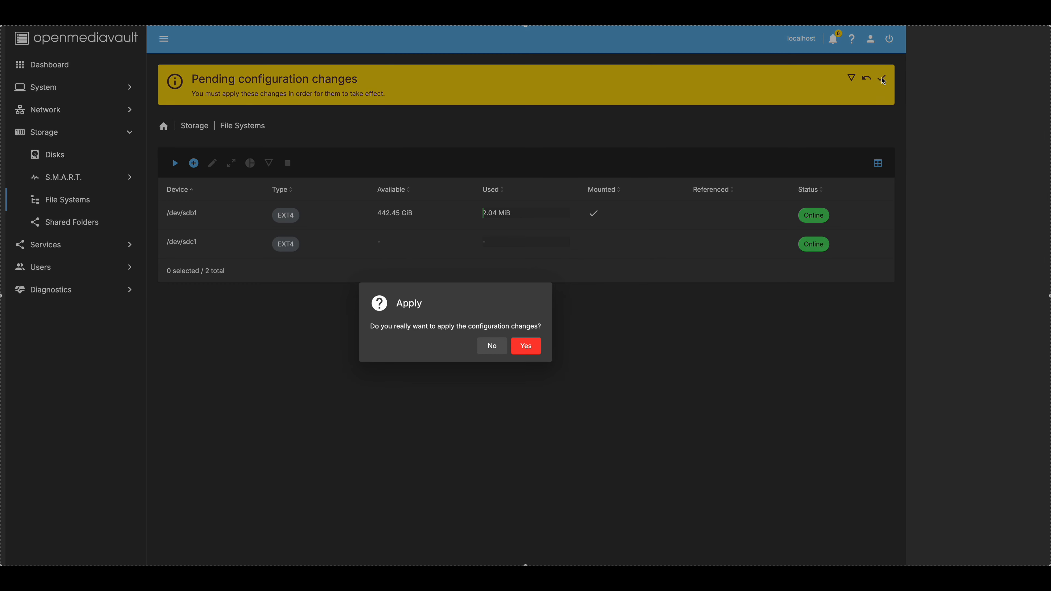
{"action": "left_click", "coordinate": [522, 347]}
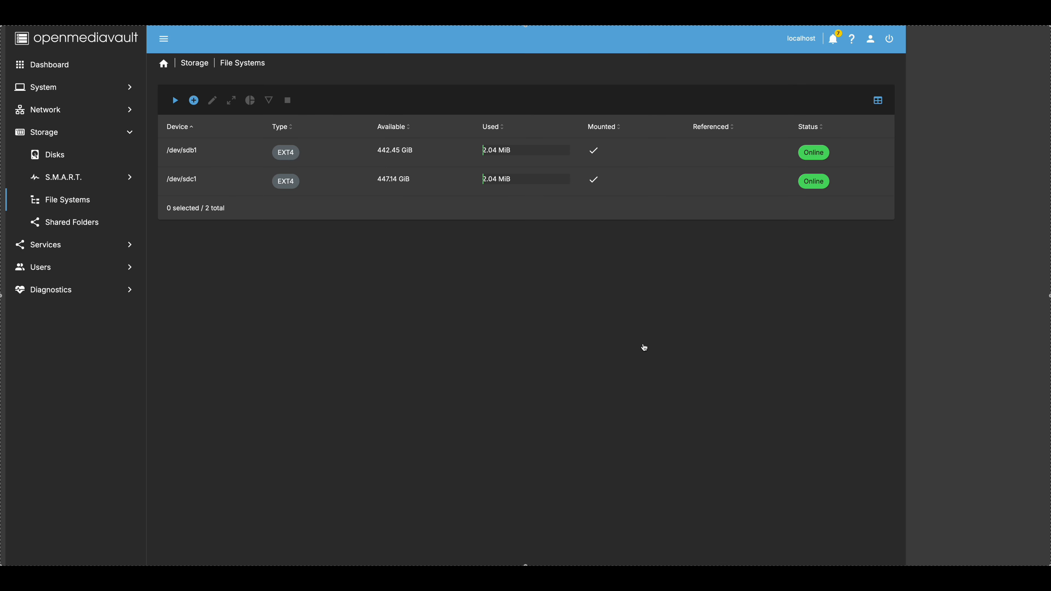
{"action": "left_click", "coordinate": [63, 200]}
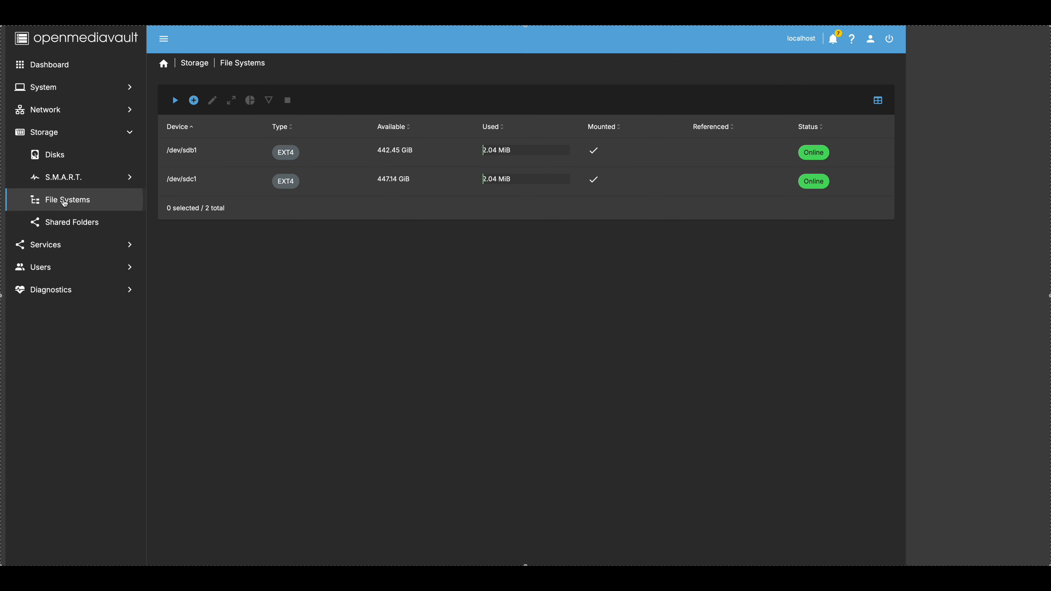
- Start a new pvebackup shared folder located on /dev/sdb1
{"action": "left_click", "coordinate": [77, 225]}
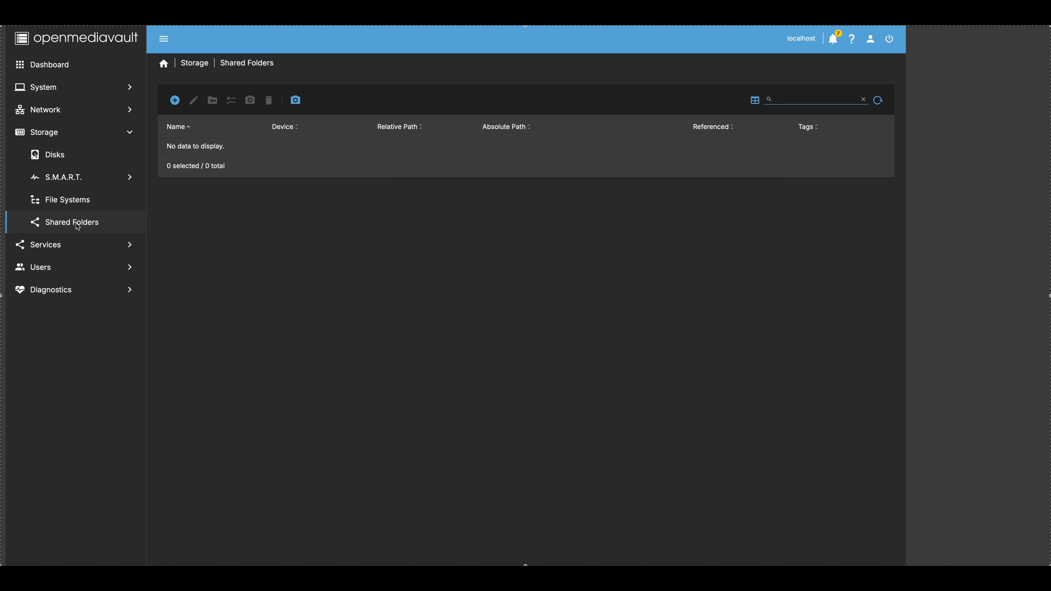
{"action": "left_click", "coordinate": [83, 200]}
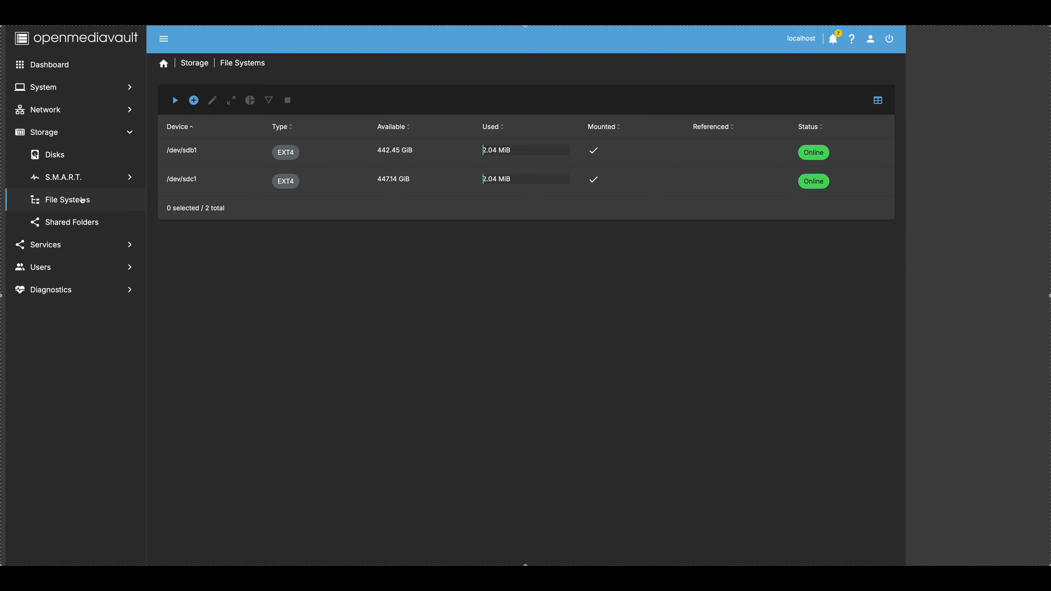
{"action": "left_click", "coordinate": [81, 204]}
{"action": "left_click", "coordinate": [82, 222]}
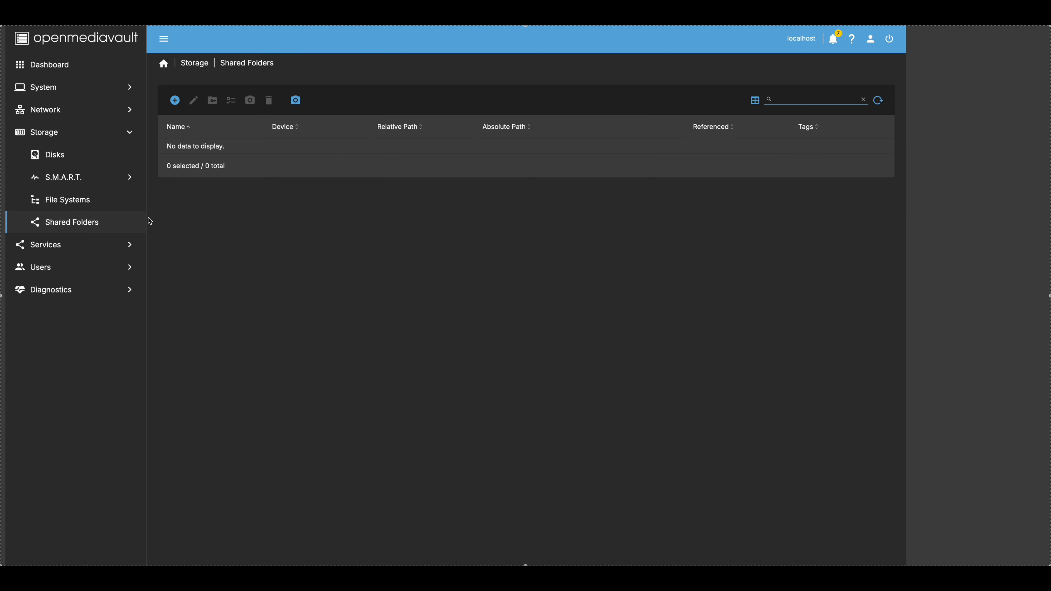
{"action": "left_click", "coordinate": [175, 101]}
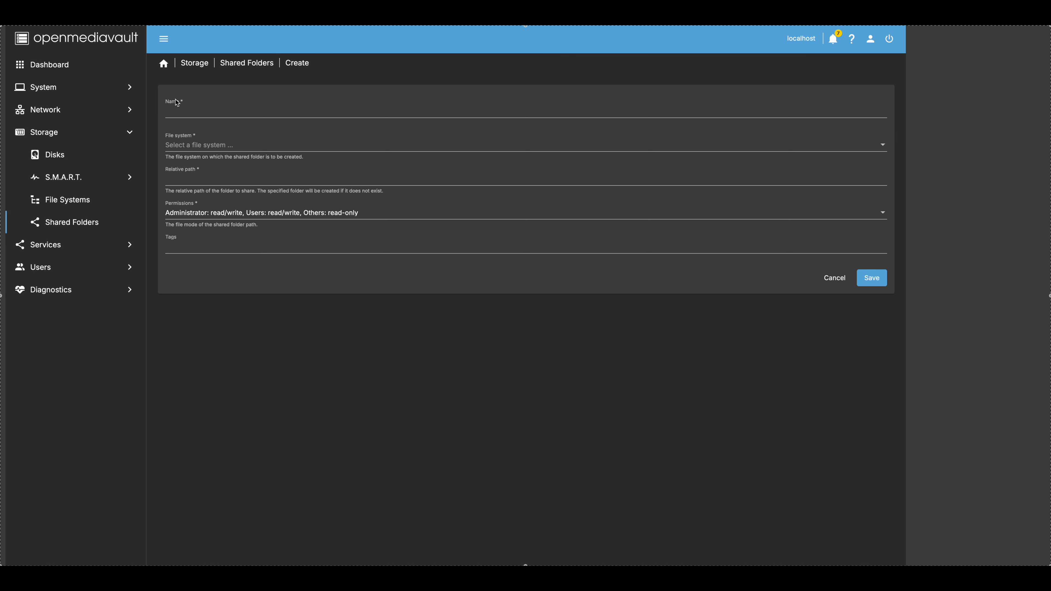
{"action": "left_click", "coordinate": [204, 111]}
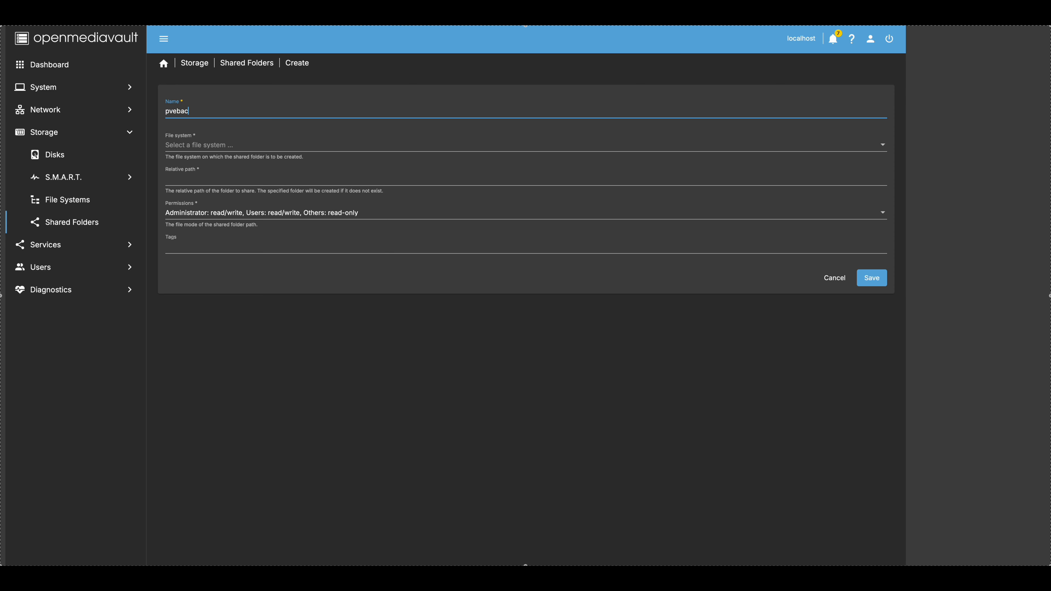
{"action": "left_click", "coordinate": [205, 148]}
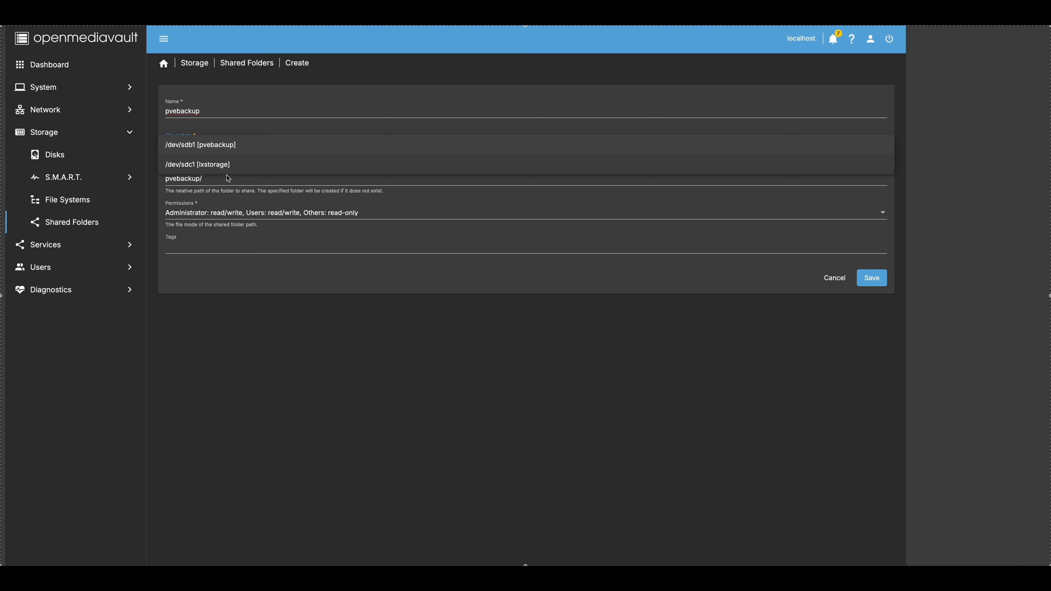
{"action": "left_click", "coordinate": [233, 146]}
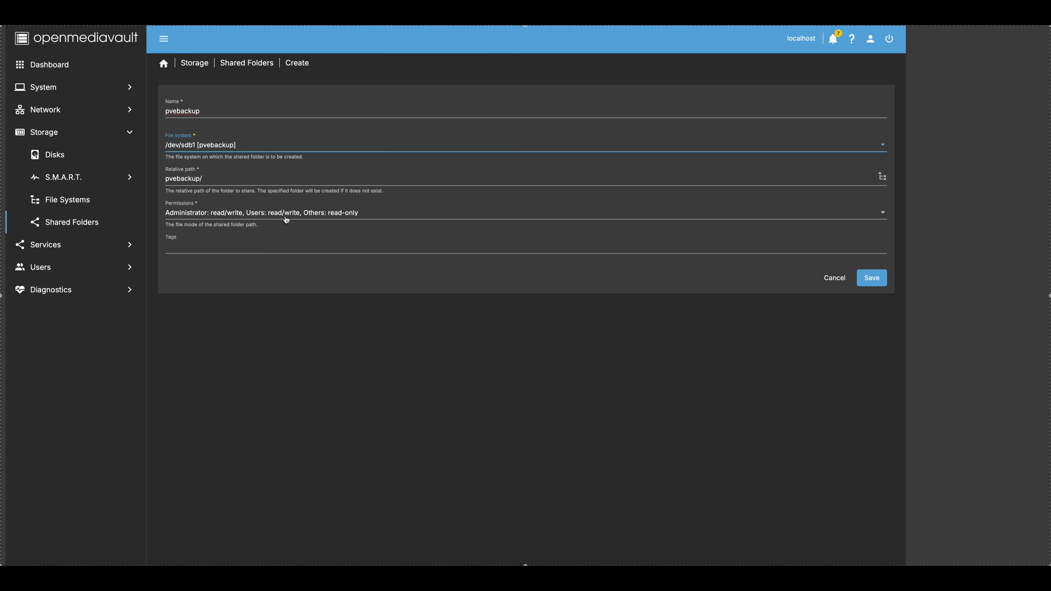
- Keep users read/write, tag the folder pvebackup, then save and apply it
{"action": "left_click", "coordinate": [321, 212]}
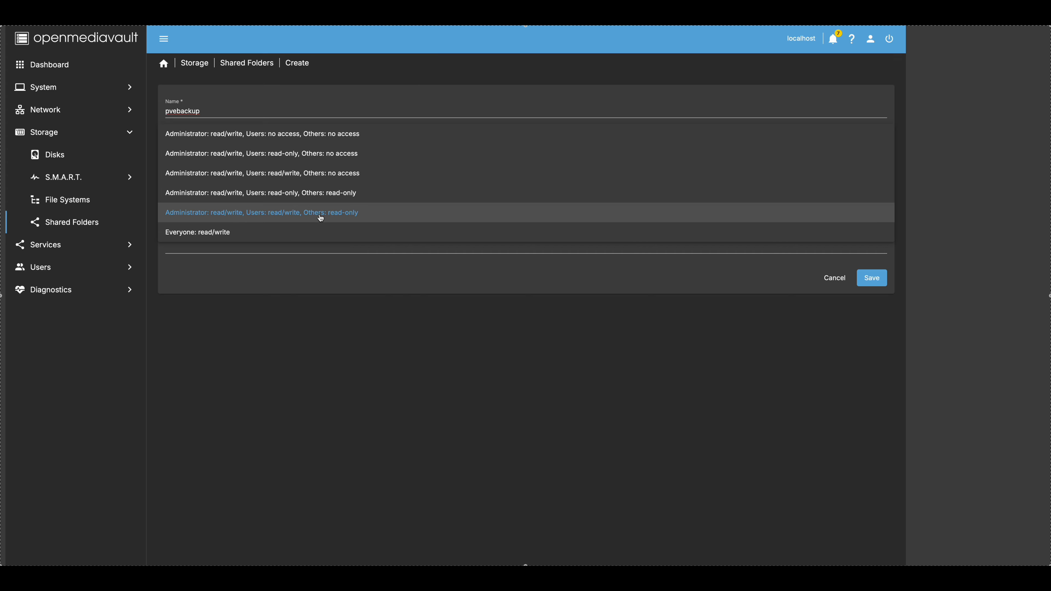
{"action": "left_click", "coordinate": [321, 213]}
{"action": "left_click", "coordinate": [219, 247]}
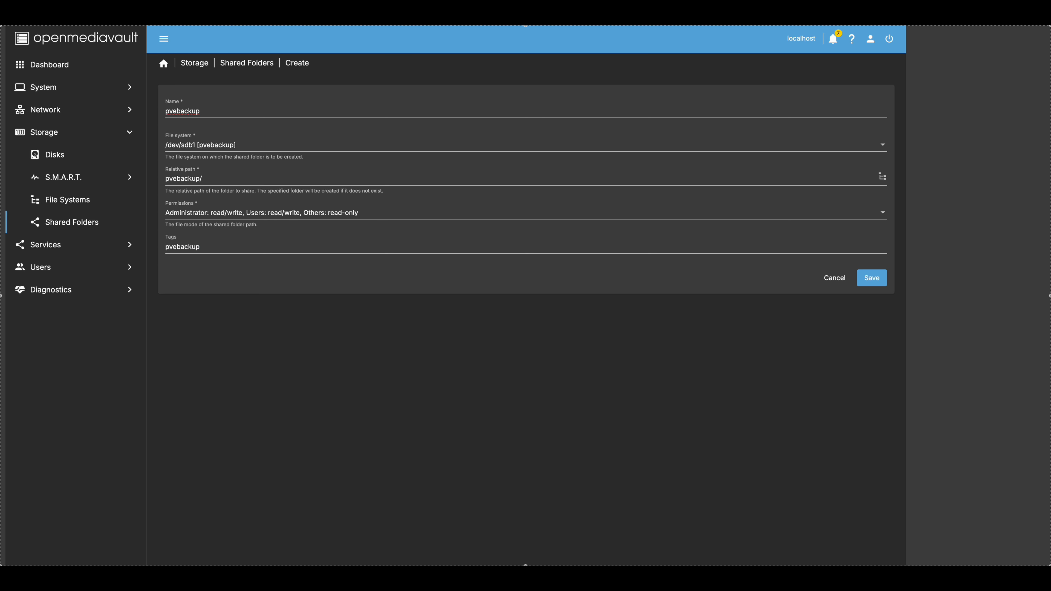
{"action": "left_click", "coordinate": [870, 277]}
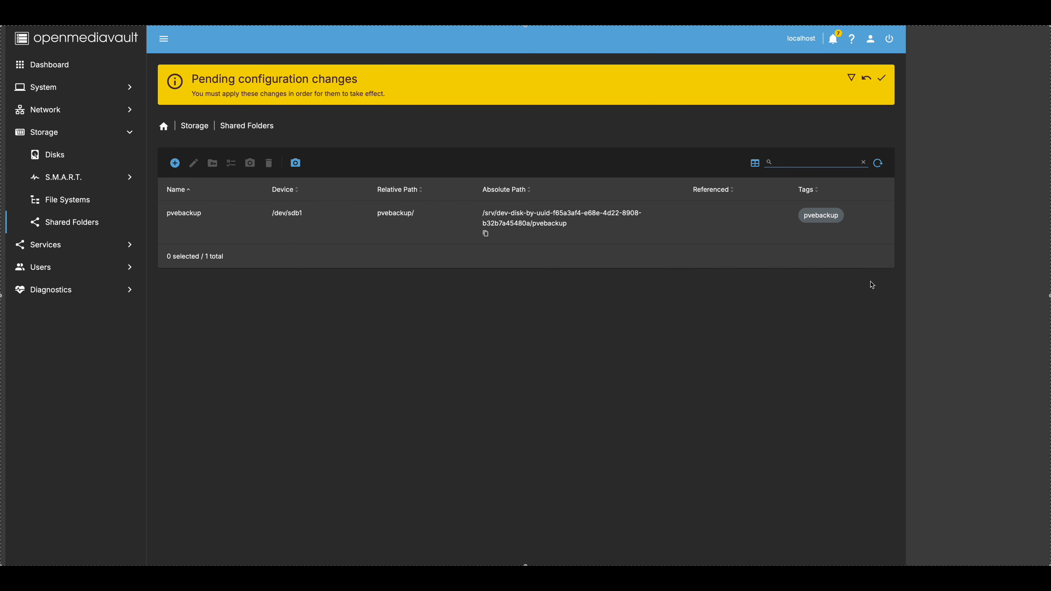
{"action": "left_click", "coordinate": [882, 78]}
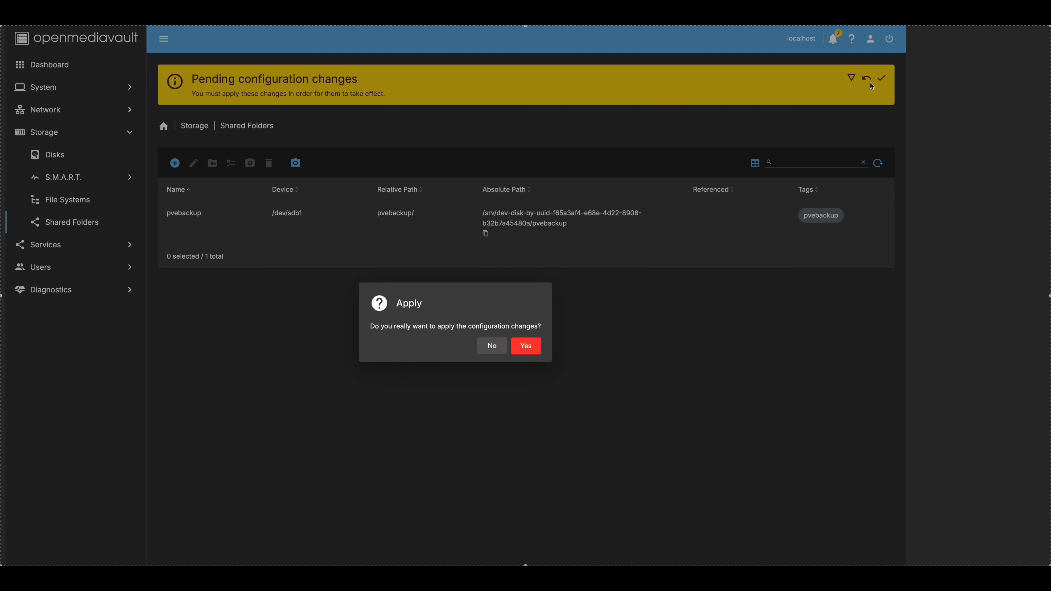
{"action": "left_click", "coordinate": [533, 351]}
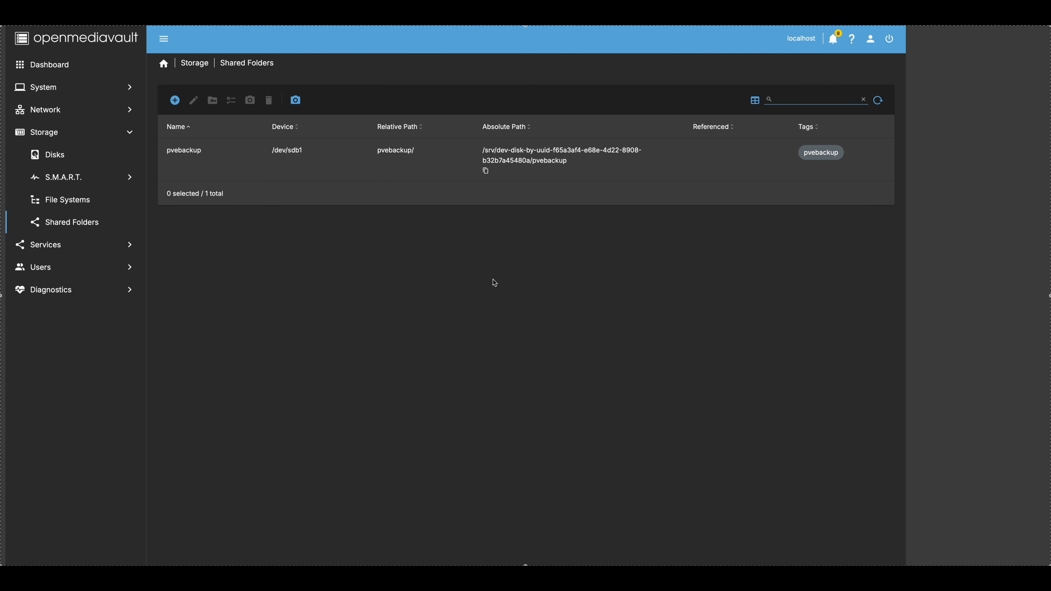
{"action": "left_click", "coordinate": [175, 100]}
{"action": "left_click", "coordinate": [200, 113]}
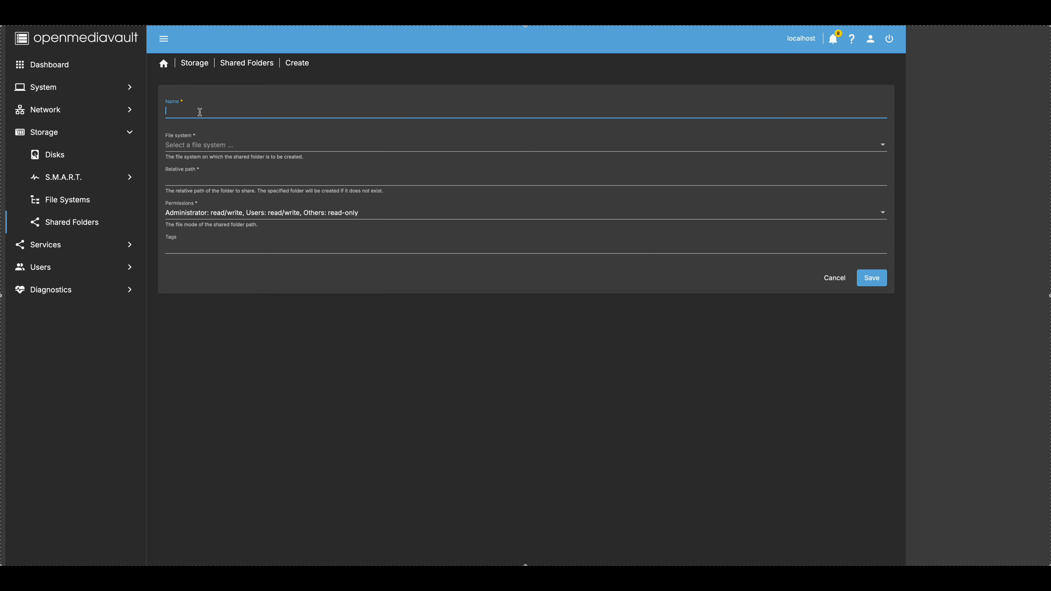
- Enter a folder name, select /dev/sdc1 [lxstorage], and prefix the relative path with lxstorage/
{"action": "type", "text": "b"}
{"action": "type", "text": "en"}
{"action": "type", "text": "sen"}
{"action": "type", "text": "boron"}
{"action": "key", "text": "BackSpace"}
{"action": "key", "text": "BackSpace"}
{"action": "key", "text": "BackSpace"}
{"action": "key", "text": "BackSpace"}
{"action": "key", "text": "BackSpace"}
{"action": "type", "text": "storage"}
{"action": "left_click", "coordinate": [214, 147]}
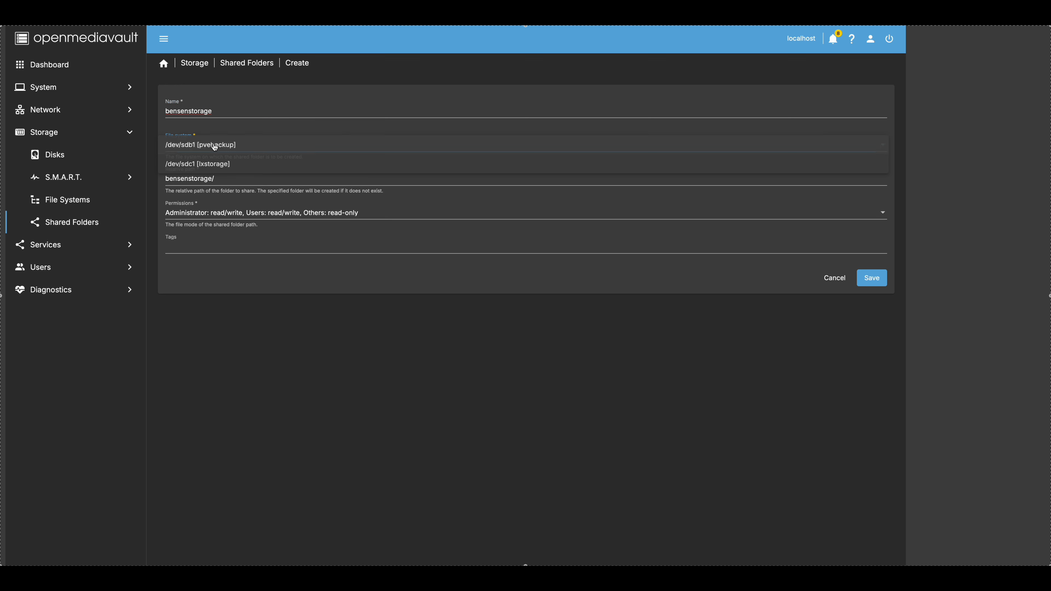
{"action": "left_click", "coordinate": [228, 164]}
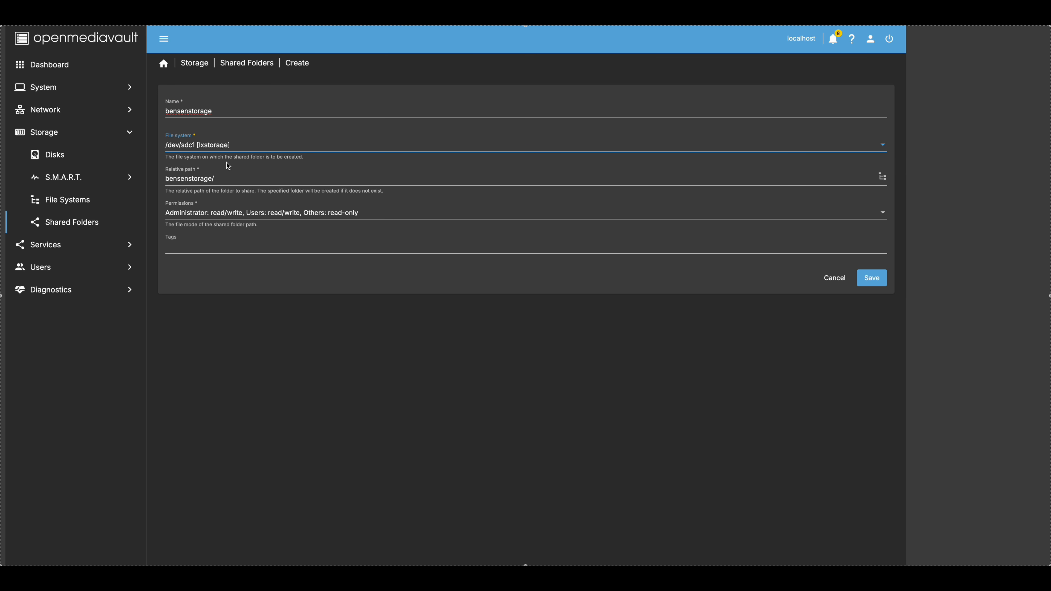
{"action": "left_click", "coordinate": [167, 179]}
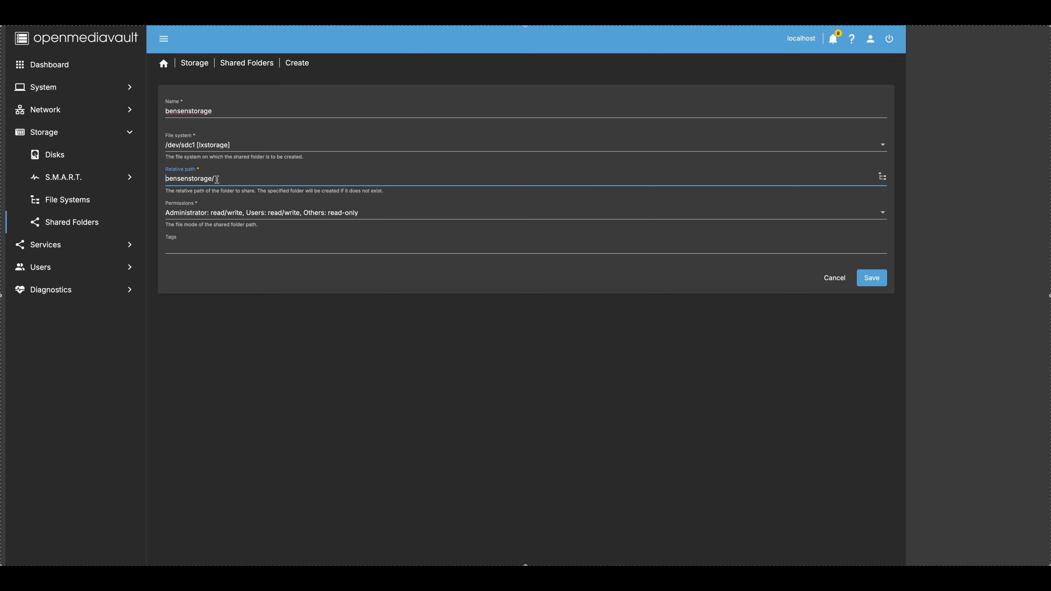
{"action": "type", "text": "lxstorage/"}
- Correct the name to bensendisk and the relative path to lxstorage/bensendisk/
{"action": "left_click", "coordinate": [218, 112]}
{"action": "key", "text": "BackSpace"}
{"action": "key", "text": "BackSpace"}
{"action": "key", "text": "BackSpace"}
{"action": "key", "text": "BackSpace"}
{"action": "key", "text": "BackSpace"}
{"action": "key", "text": "BackSpace"}
{"action": "key", "text": "BackSpace"}
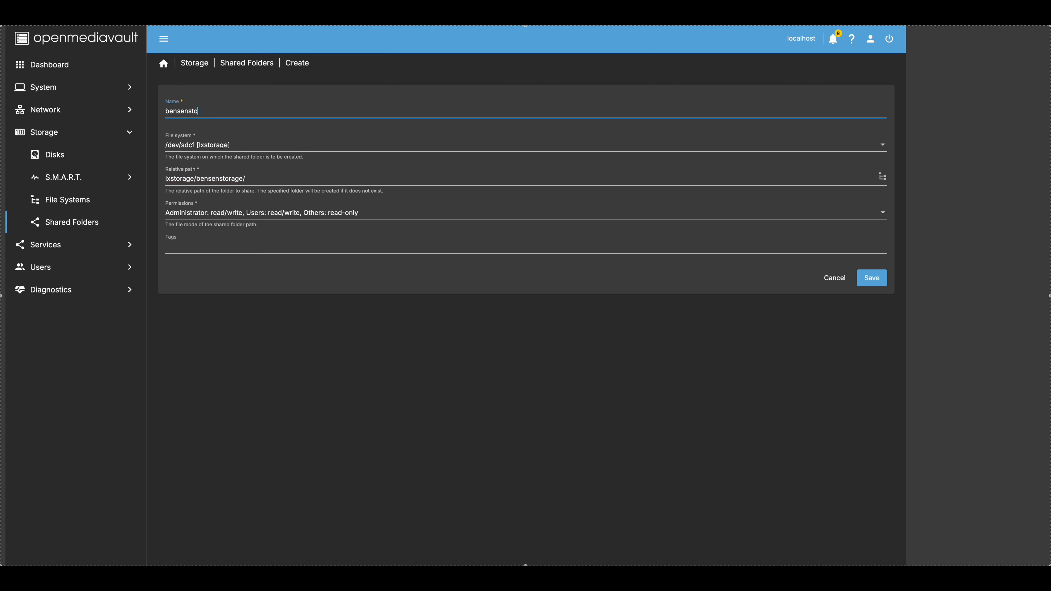
{"action": "type", "text": "disk"}
{"action": "left_click", "coordinate": [242, 178]}
{"action": "key", "text": "BackSpace"}
{"action": "key", "text": "BackSpace"}
{"action": "key", "text": "BackSpace"}
{"action": "key", "text": "BackSpace"}
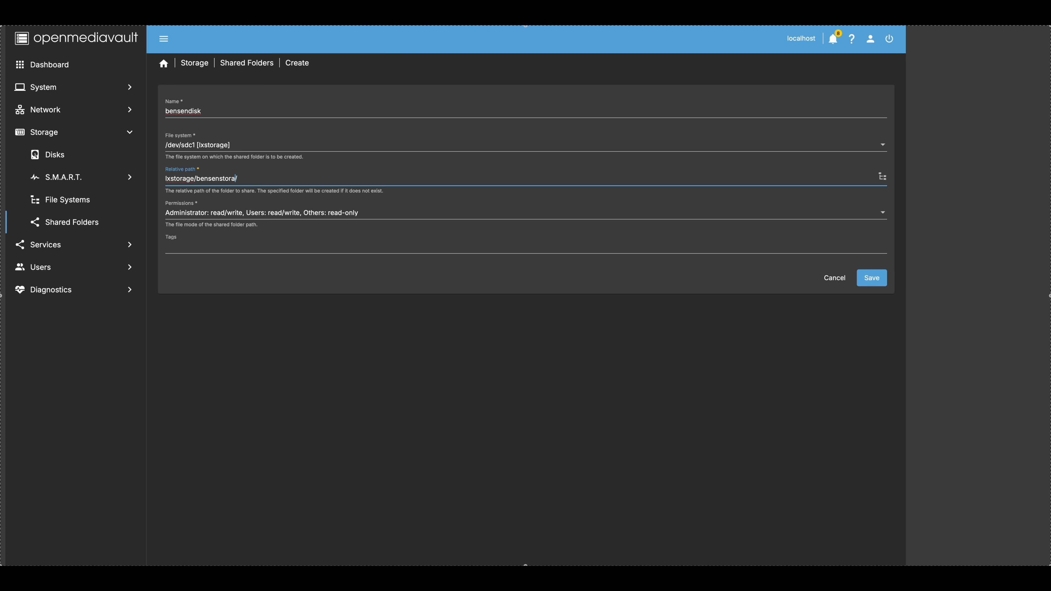
{"action": "key", "text": "BackSpace"}
{"action": "key", "text": "BackSpace"}
{"action": "key", "text": "BackSpace"}
{"action": "type", "text": "disk"}
- Keep the users read/write permission and add the tag bensendisk
{"action": "left_click", "coordinate": [283, 214]}
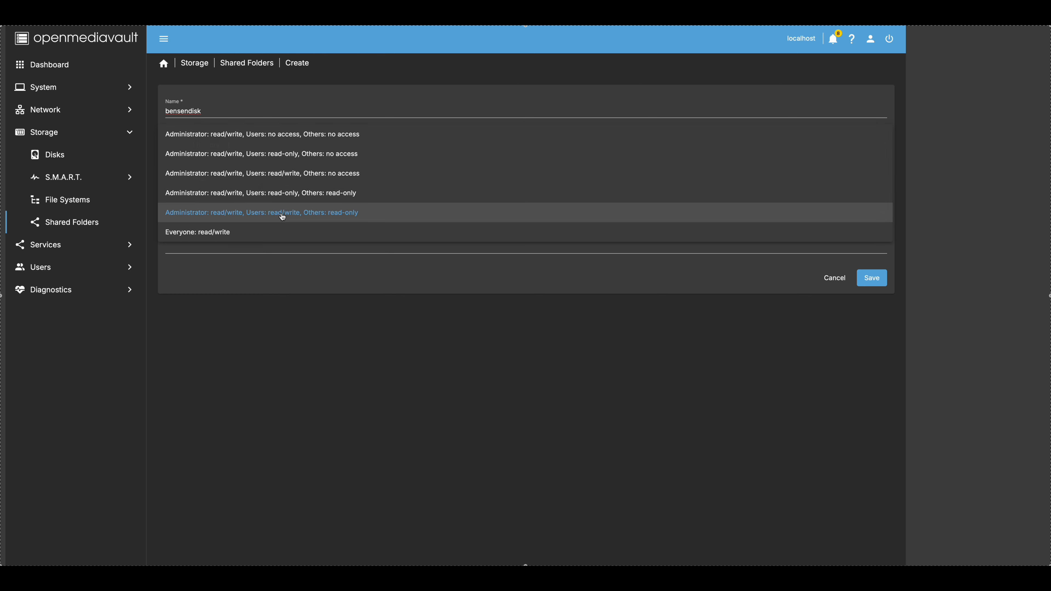
{"action": "left_click", "coordinate": [283, 214]}
{"action": "left_click", "coordinate": [225, 248]}
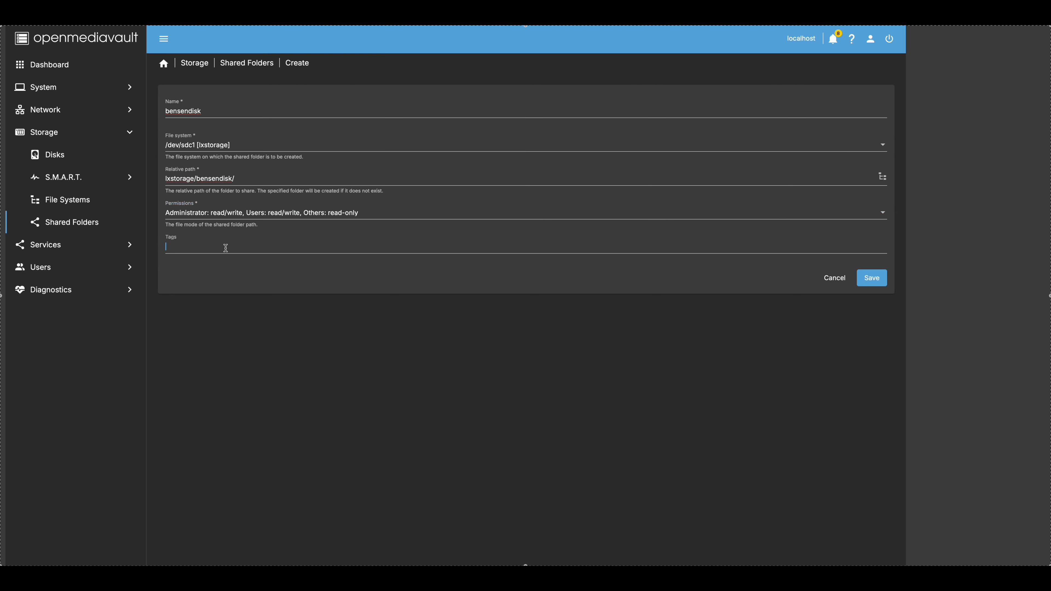
{"action": "type", "text": "bensendisk"}
{"action": "left_click", "coordinate": [878, 279]}
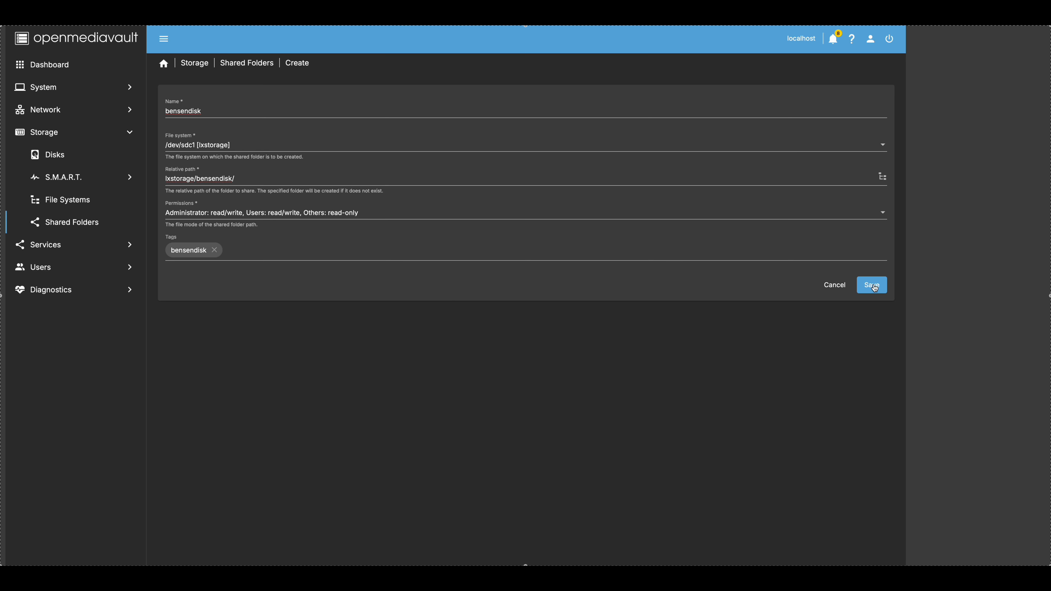
- Save and apply the bensendisk shared folder, then show the Services overview
{"action": "left_click", "coordinate": [875, 287]}
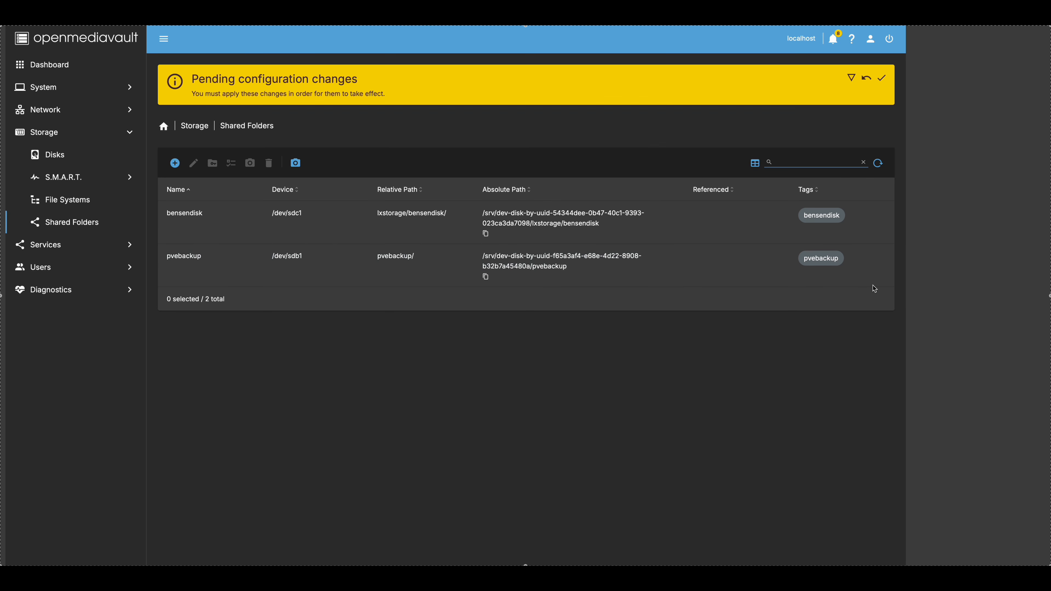
{"action": "left_click", "coordinate": [882, 78]}
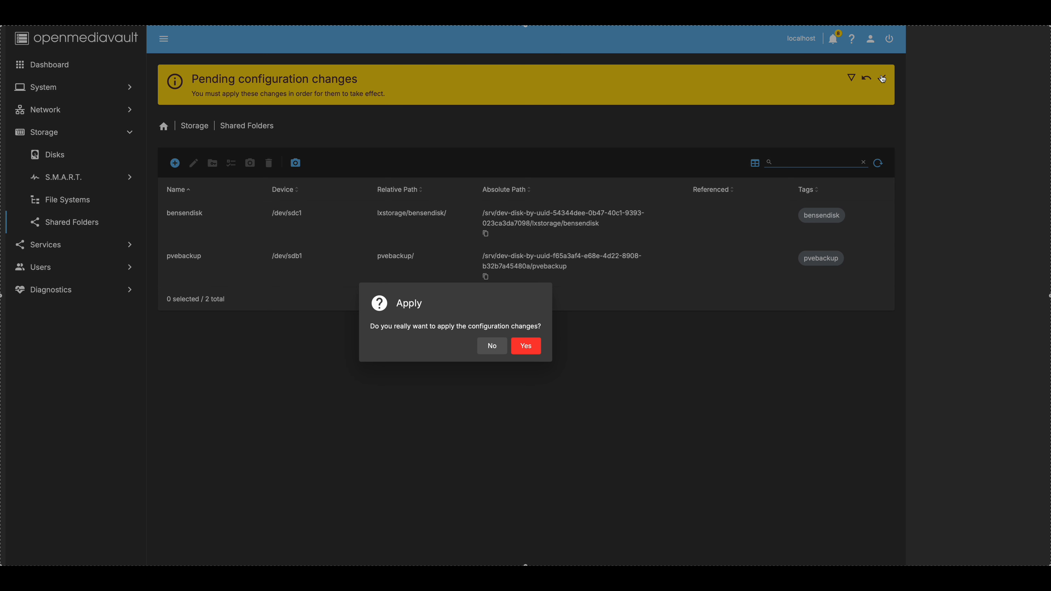
{"action": "left_click", "coordinate": [531, 353]}
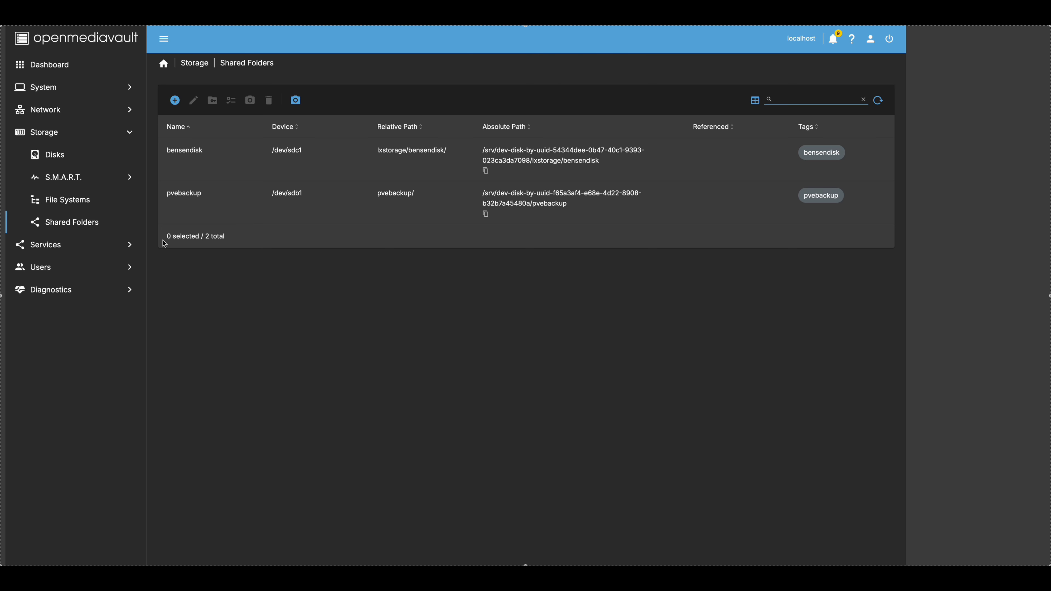
{"action": "left_click", "coordinate": [55, 246]}
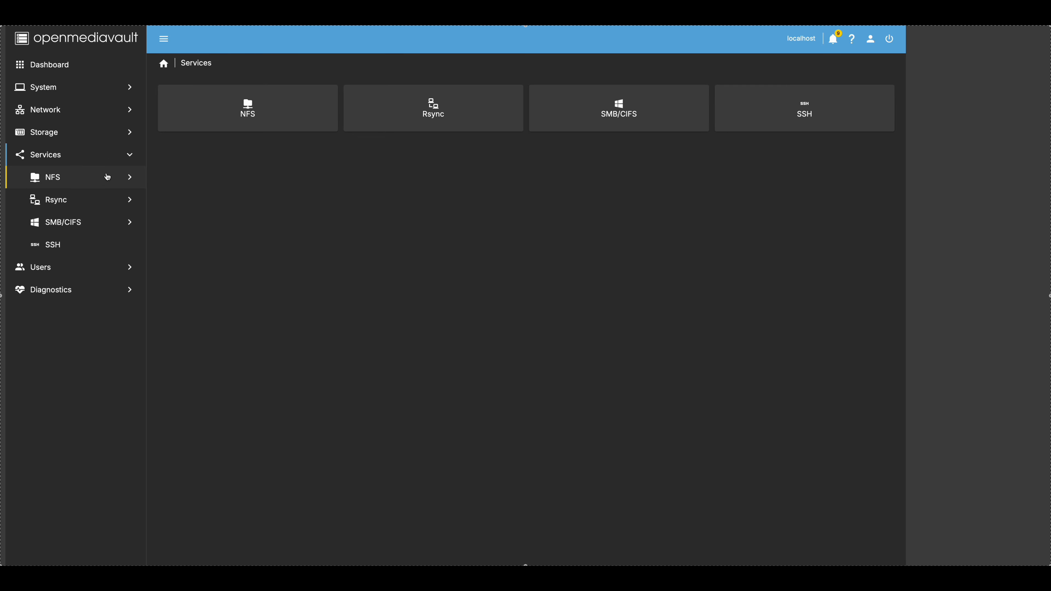
- Enable NFS in its settings, save and apply, then view the empty NFS Shares list
{"action": "left_click", "coordinate": [77, 182]}
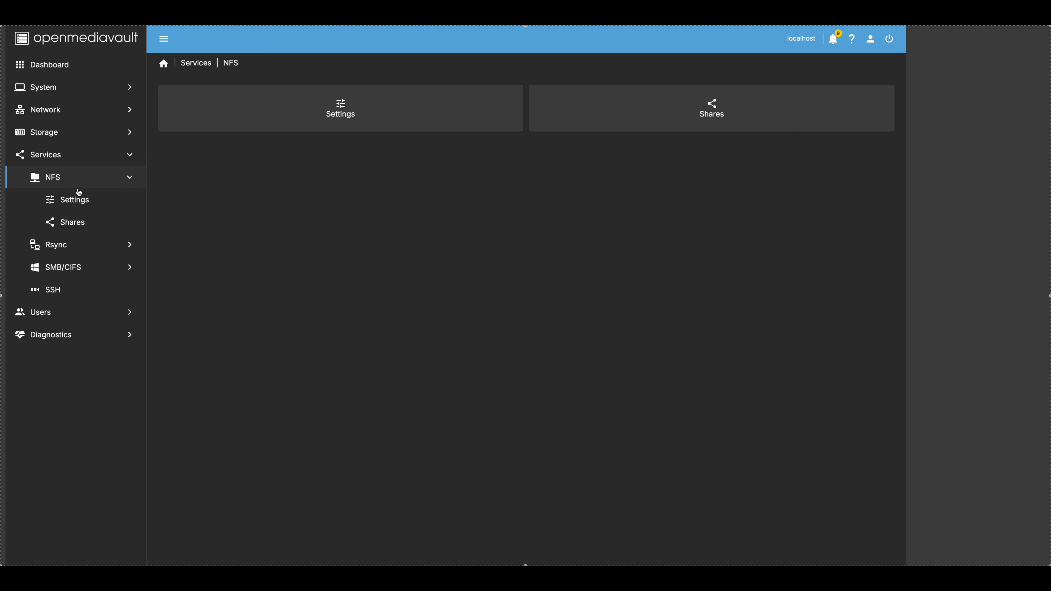
{"action": "left_click", "coordinate": [83, 206]}
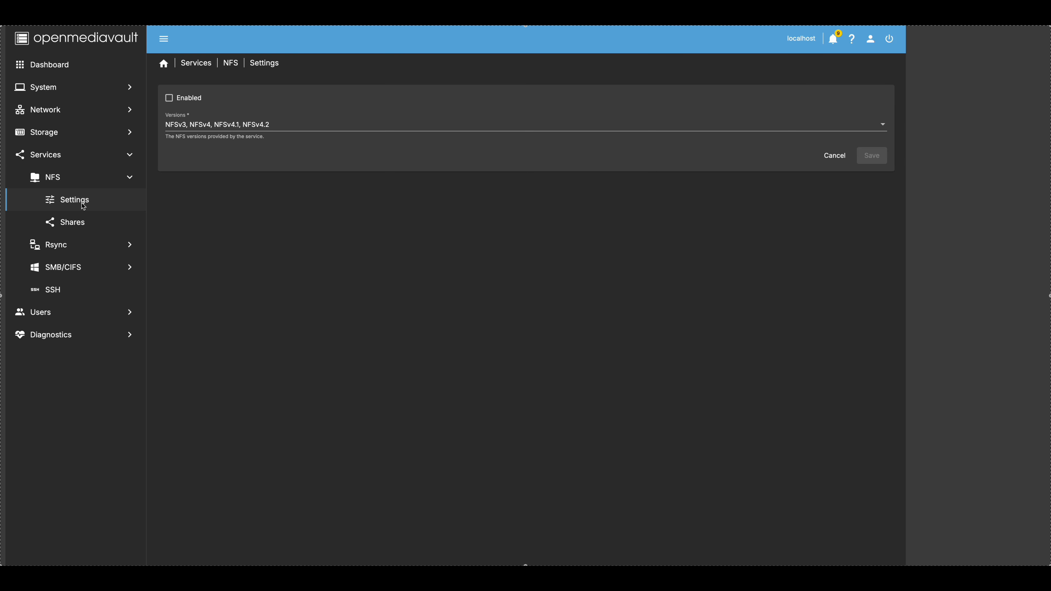
{"action": "left_click", "coordinate": [169, 99]}
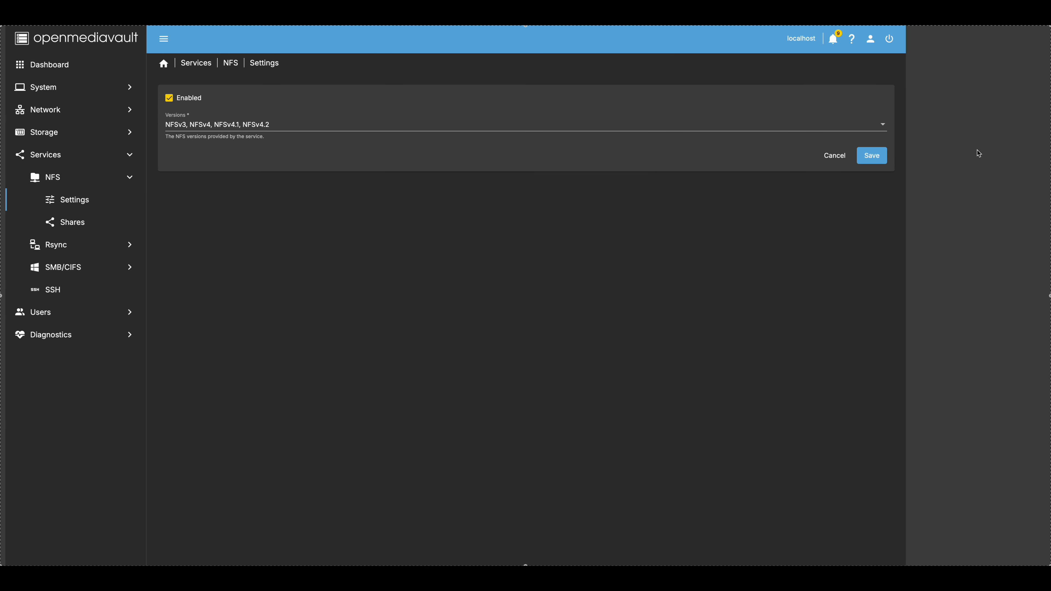
{"action": "left_click", "coordinate": [874, 156]}
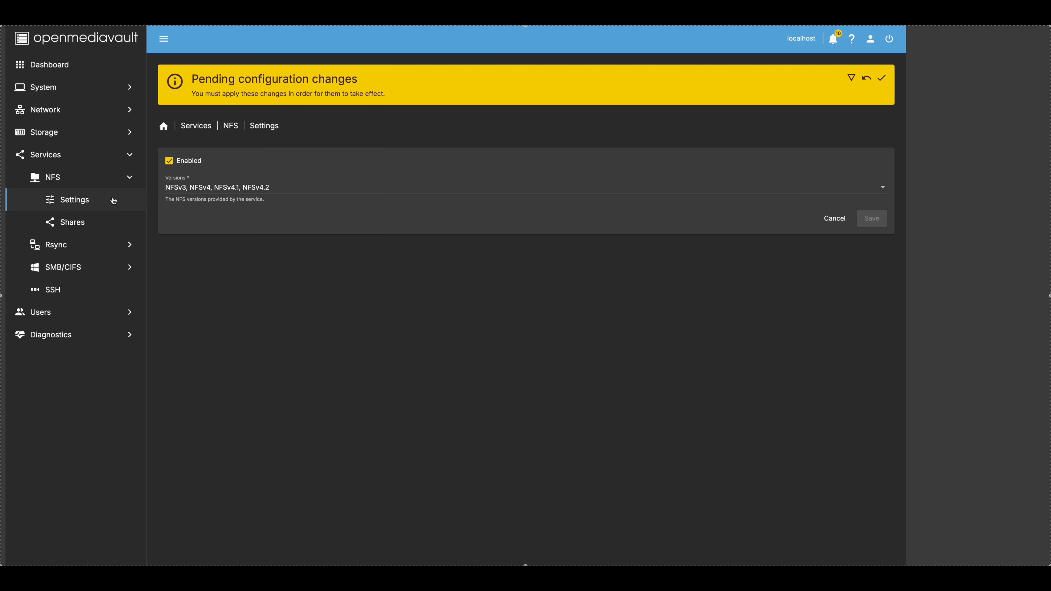
{"action": "left_click", "coordinate": [879, 78]}
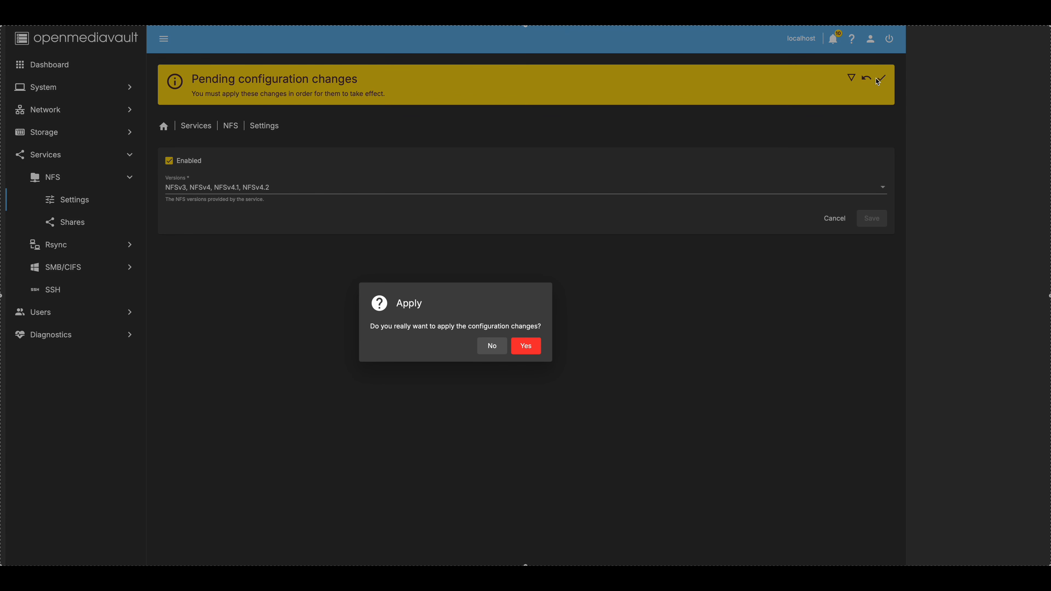
{"action": "left_click", "coordinate": [523, 350]}
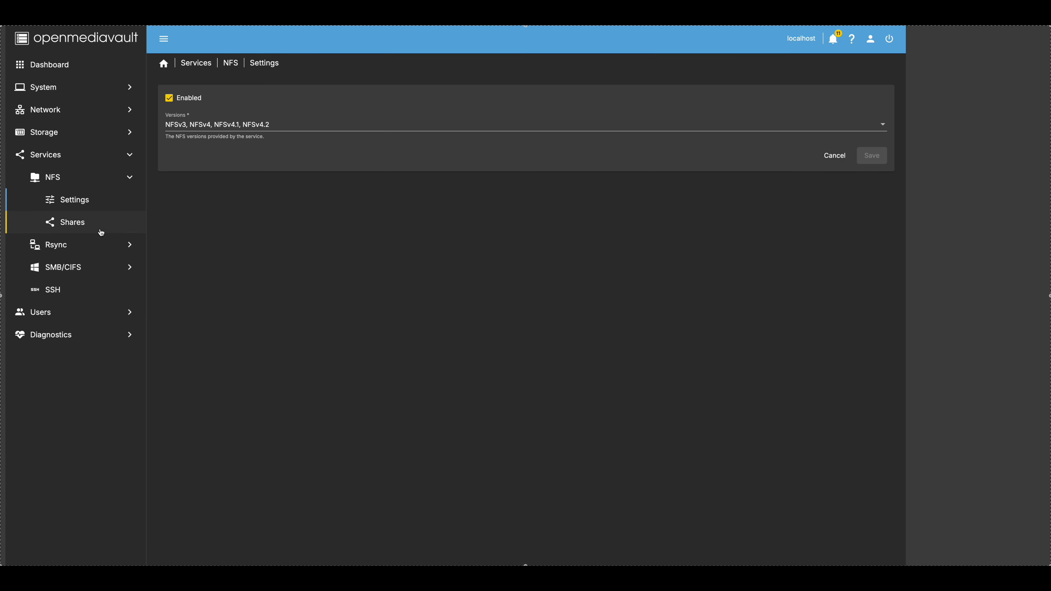
{"action": "left_click", "coordinate": [62, 227]}
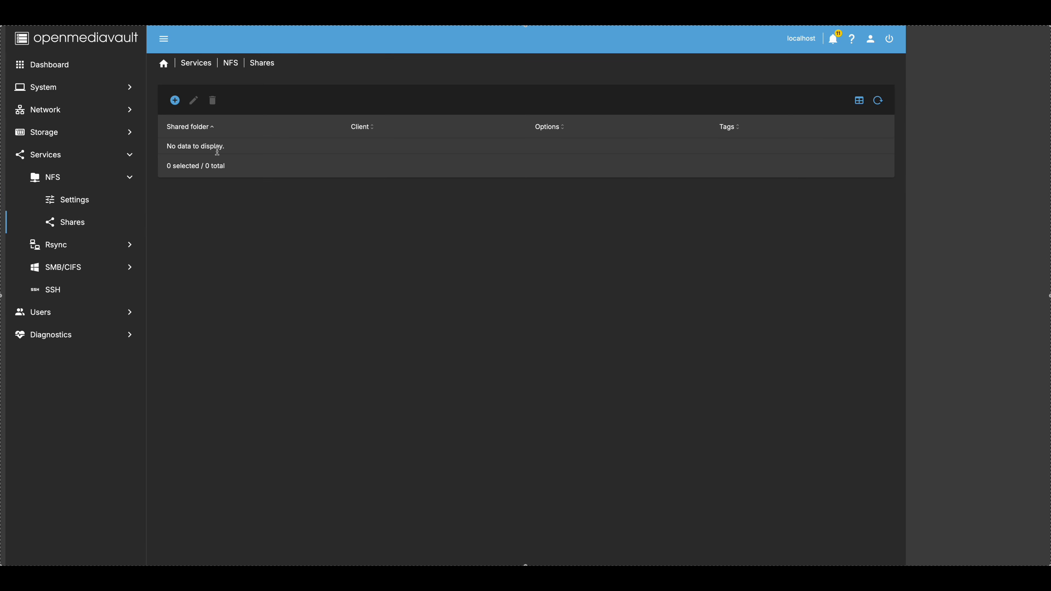
- Create a Read/Write NFS share of bensendisk for client network 192.168.3.0/24
{"action": "left_click", "coordinate": [175, 100]}
{"action": "left_click", "coordinate": [200, 104]}
{"action": "left_click", "coordinate": [206, 110]}
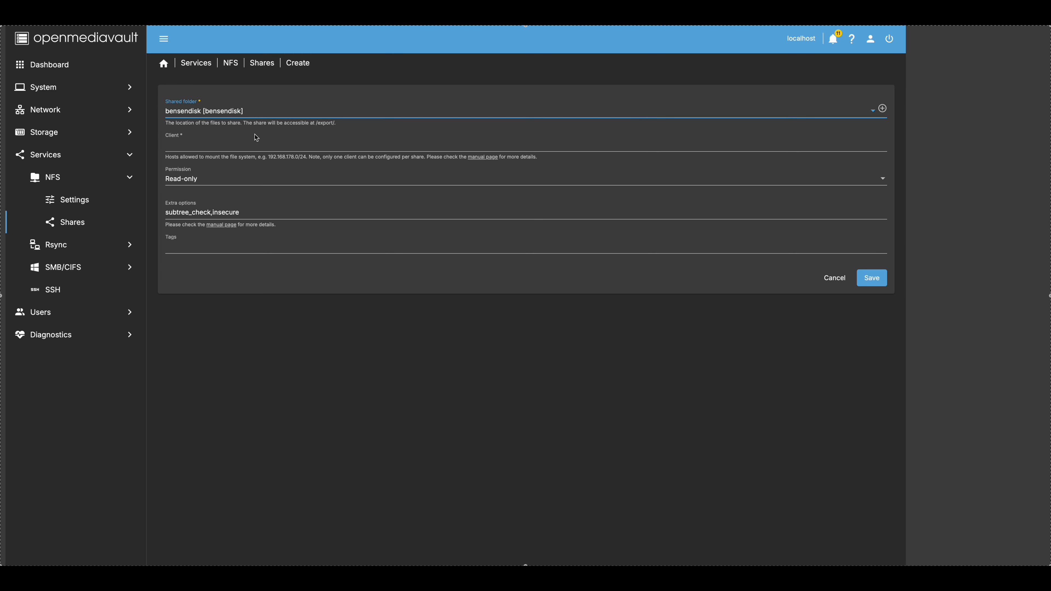
{"action": "left_click", "coordinate": [192, 142]}
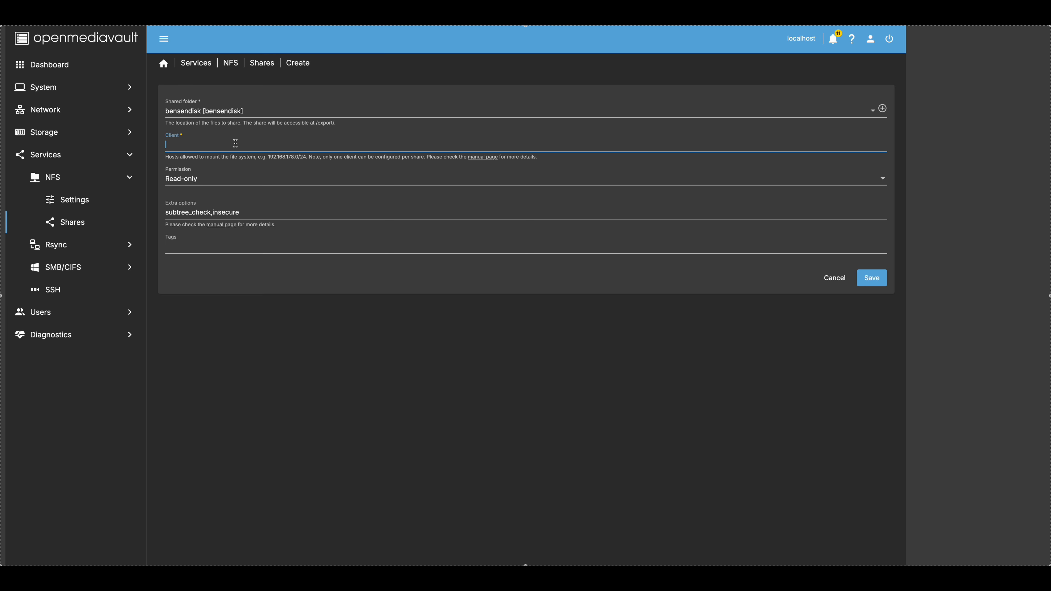
{"action": "type", "text": "192.168.3.0/24"}
{"action": "left_click", "coordinate": [242, 178]}
{"action": "left_click", "coordinate": [225, 199]}
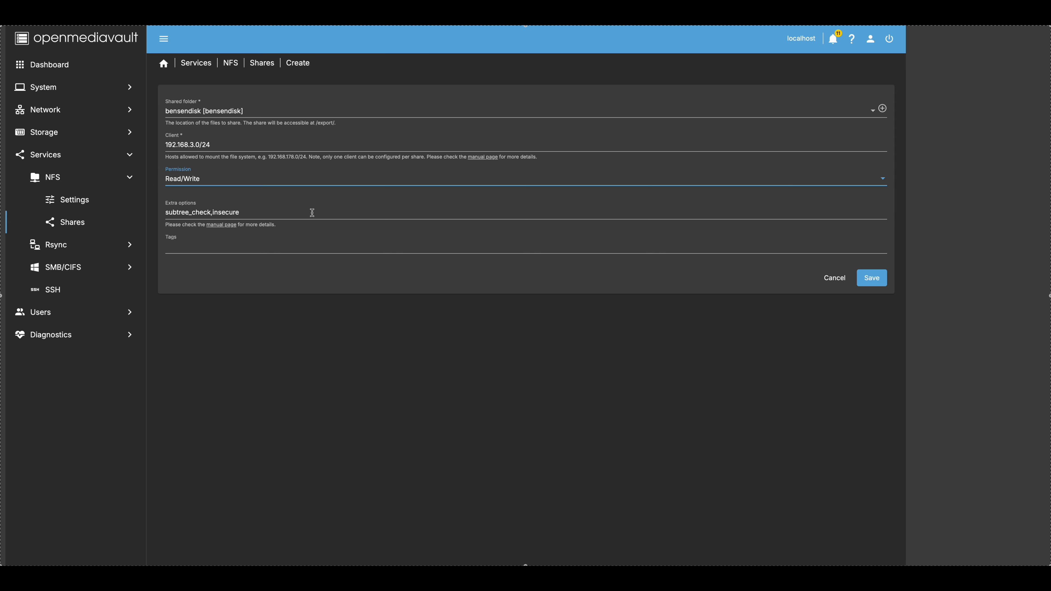
- Append ,rw,sync to the extra options, tag the share bensendisk, then save and apply
{"action": "left_click", "coordinate": [257, 212]}
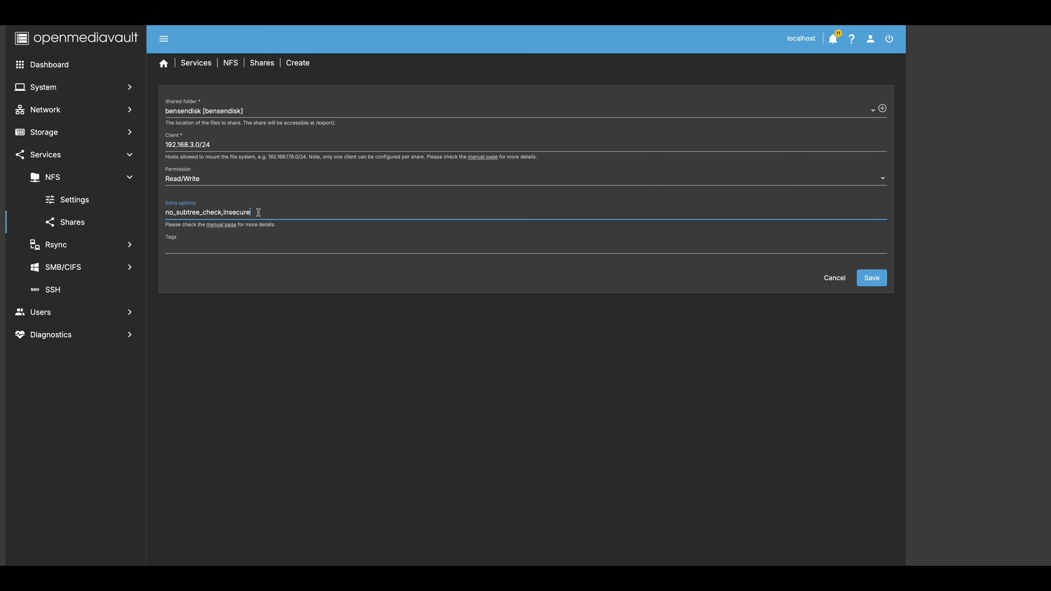
{"action": "type", "text": ",rw,sync"}
{"action": "left_click", "coordinate": [202, 247]}
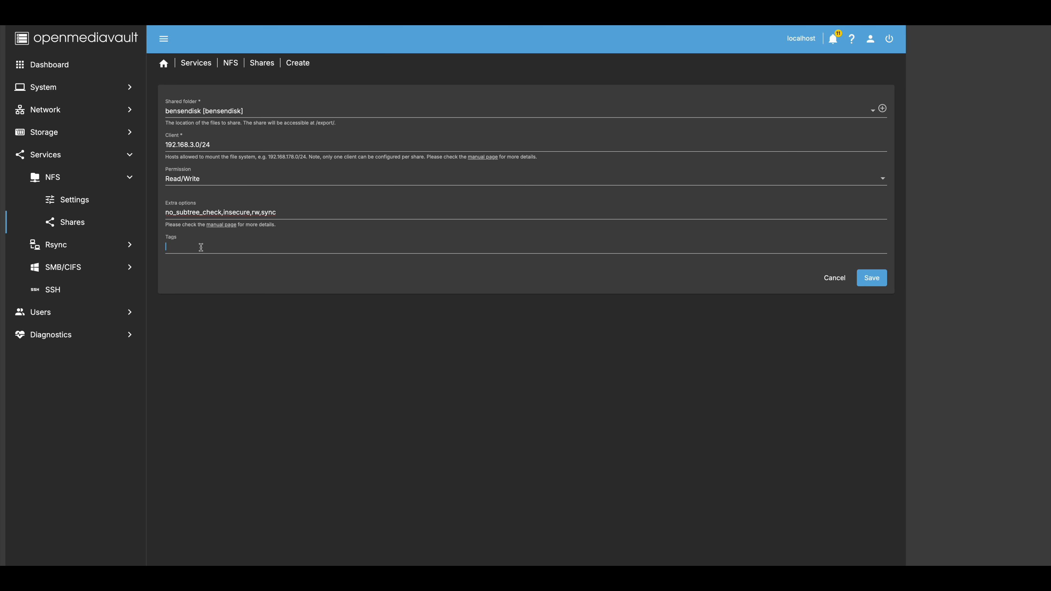
{"action": "type", "text": "bensendisk"}
{"action": "left_click", "coordinate": [872, 278]}
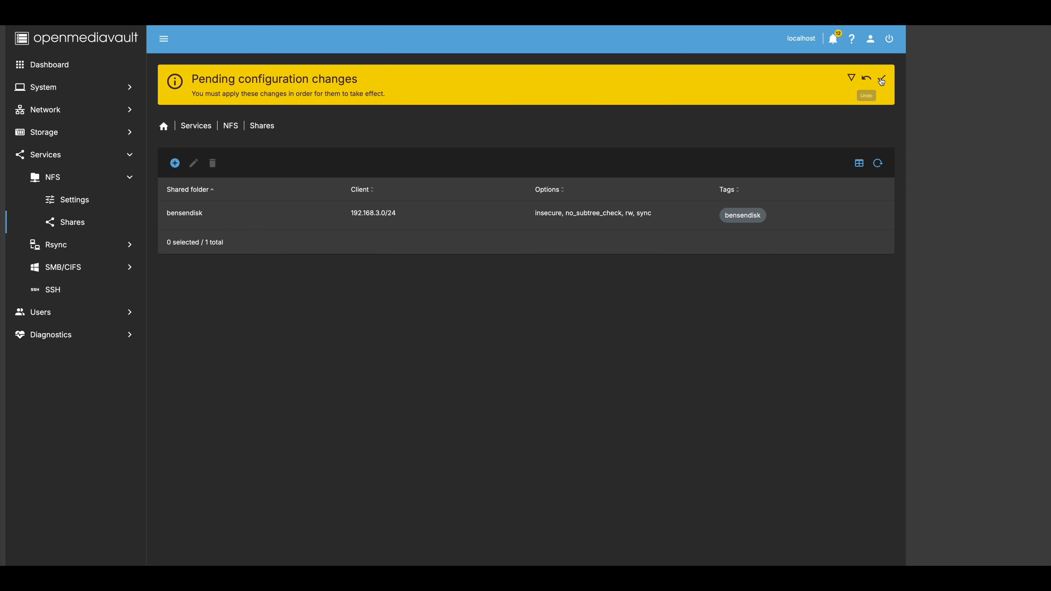
{"action": "left_click", "coordinate": [882, 79]}
{"action": "left_click", "coordinate": [537, 350]}
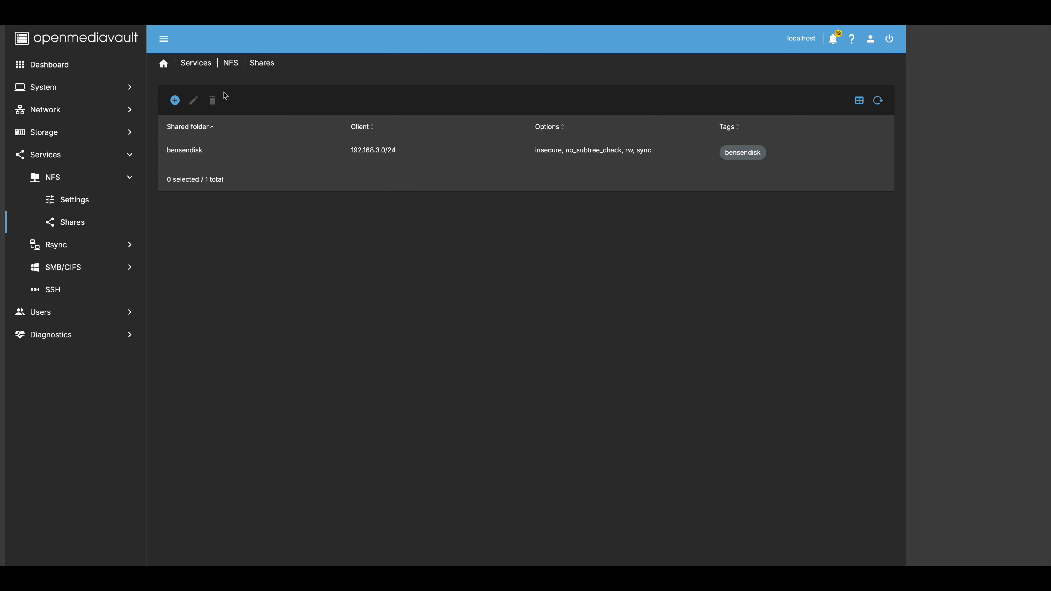
{"action": "left_click", "coordinate": [174, 100]}
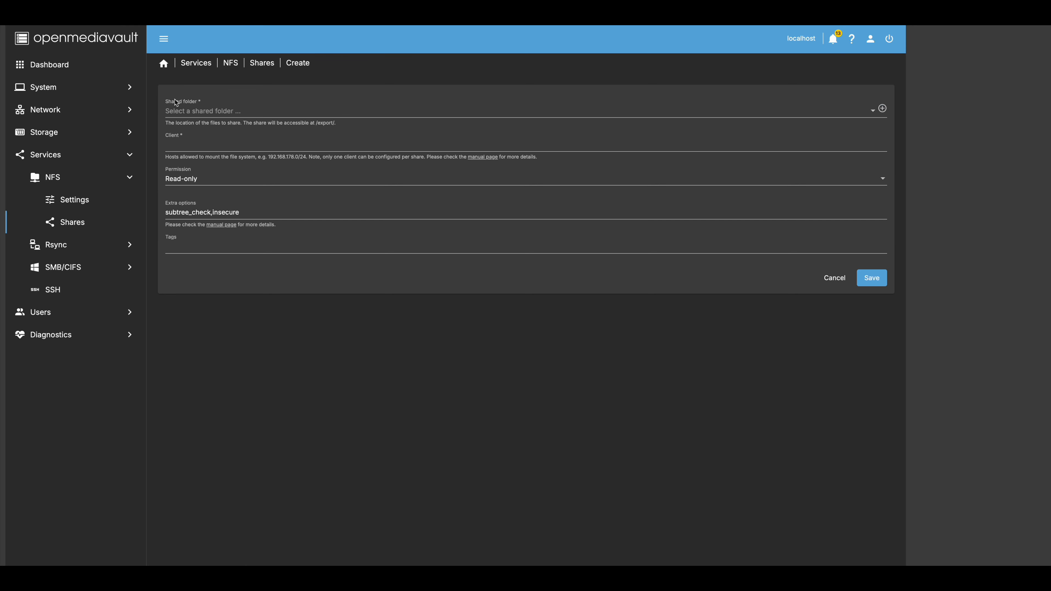
- Export pvebackup over NFS to 192.168.3.0/24 with Read/Write permission
{"action": "left_click", "coordinate": [225, 113]}
{"action": "left_click", "coordinate": [223, 132]}
{"action": "left_click", "coordinate": [202, 145]}
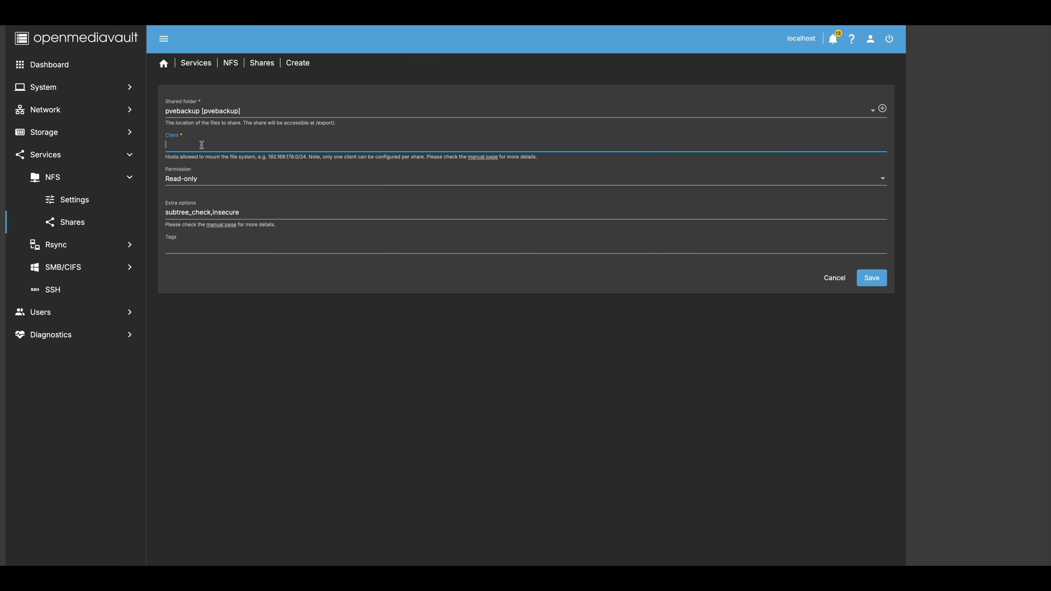
{"action": "type", "text": "192.168.3.0/24"}
{"action": "left_click", "coordinate": [212, 181]}
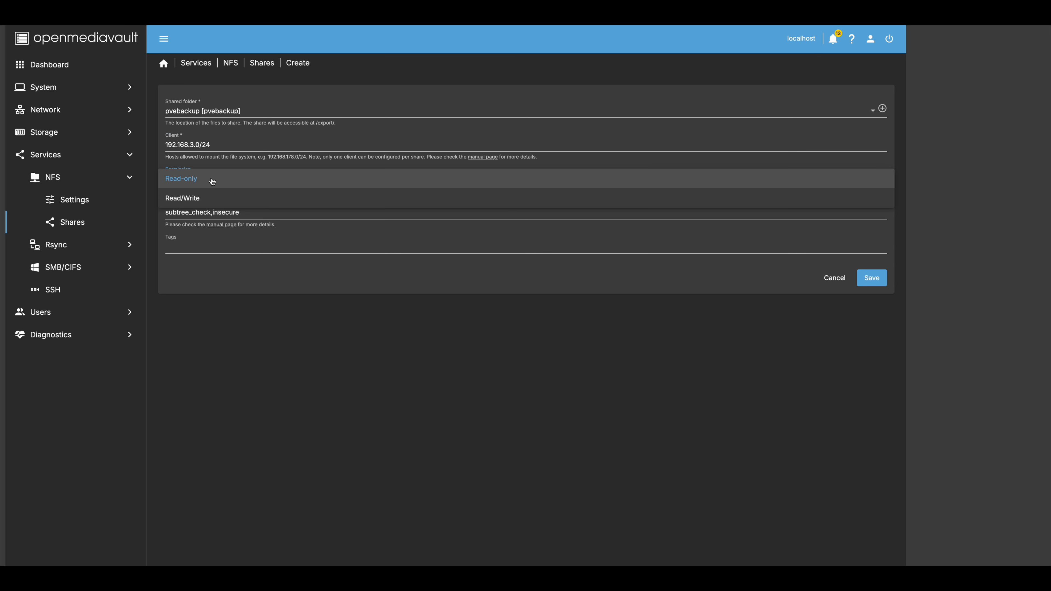
{"action": "left_click", "coordinate": [209, 200]}
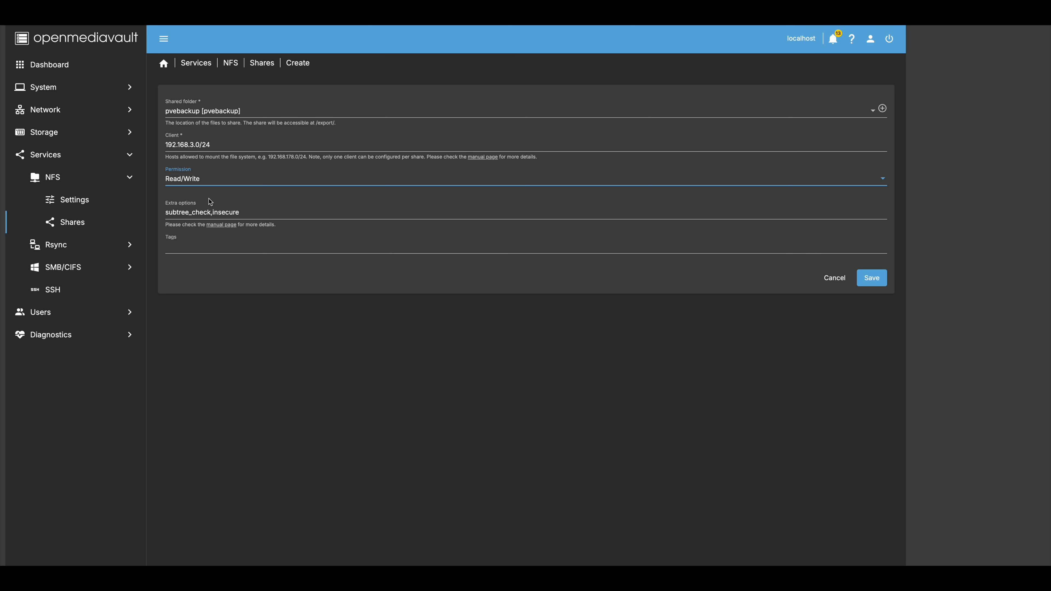
- Set extra options to no_subtree_check,insecure,rw,sync, tag the share pvebackup, save and apply
{"action": "left_click", "coordinate": [166, 213]}
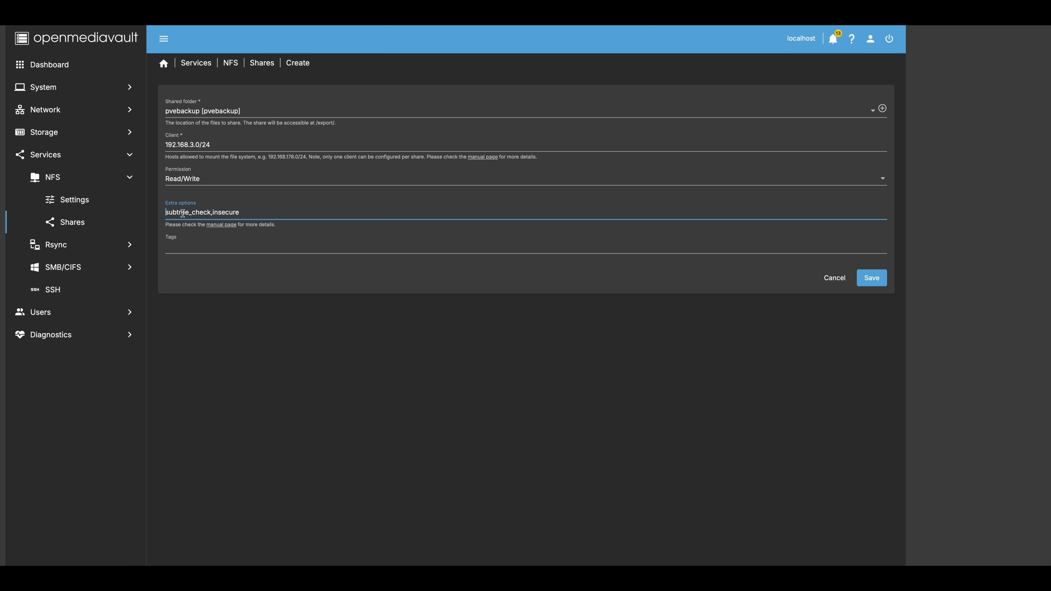
{"action": "type", "text": "no_"}
{"action": "type", "text": "w,sync"}
{"action": "left_click", "coordinate": [181, 245]}
{"action": "type", "text": "pvebackup"}
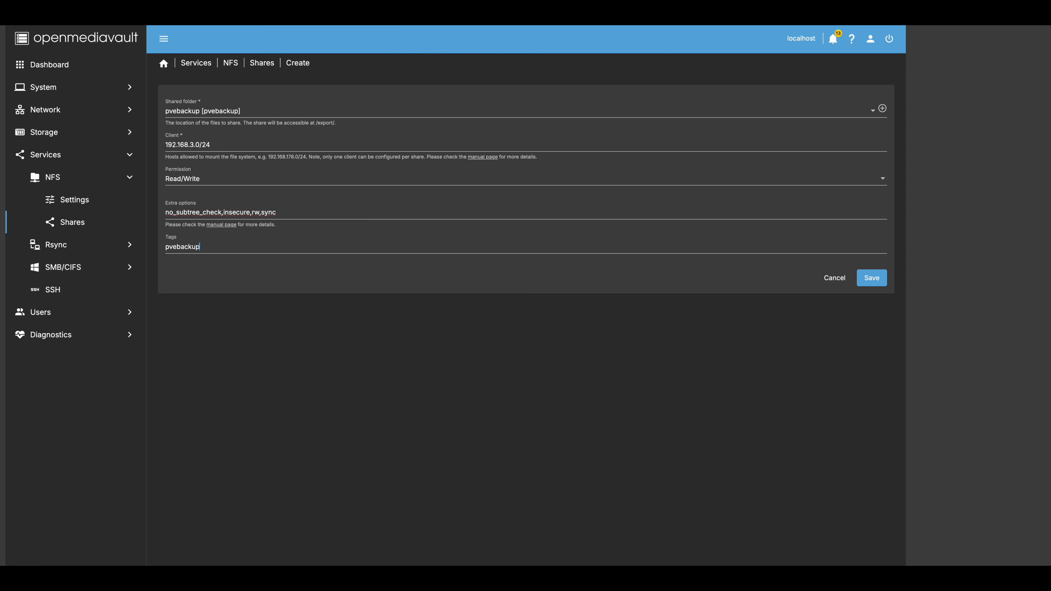
{"action": "left_click", "coordinate": [871, 280]}
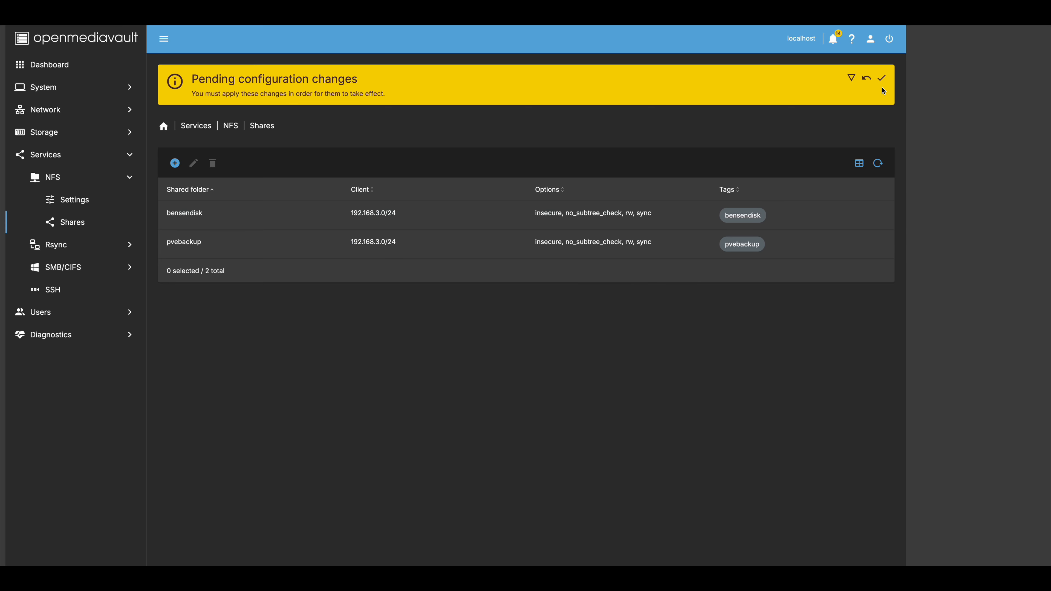
{"action": "left_click", "coordinate": [882, 82]}
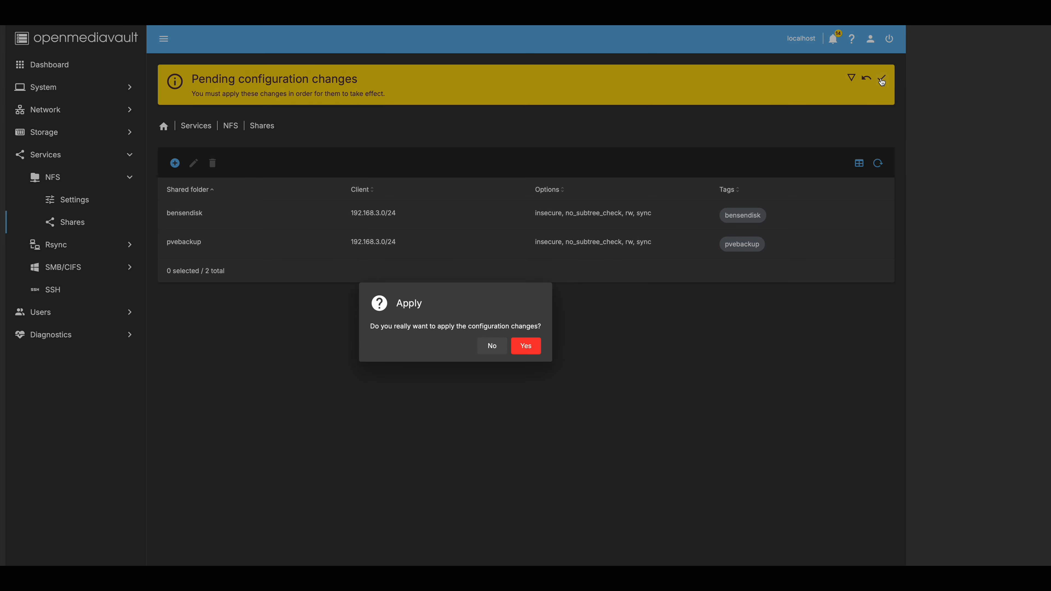
{"action": "left_click", "coordinate": [528, 352]}
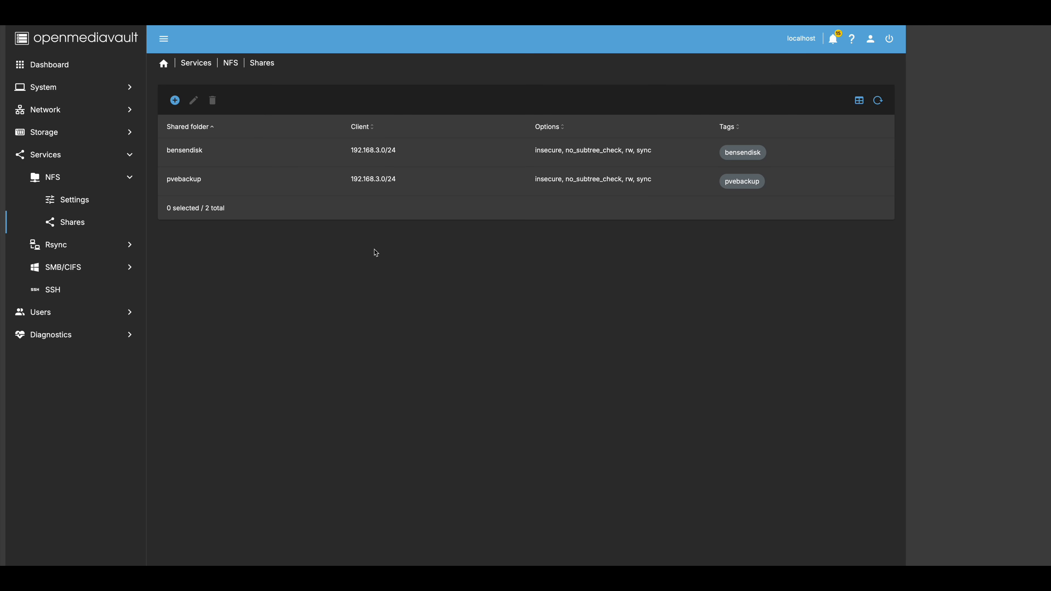
- Browse the Rsync Tasks, Server settings and Modules pages
{"action": "left_click", "coordinate": [54, 245]}
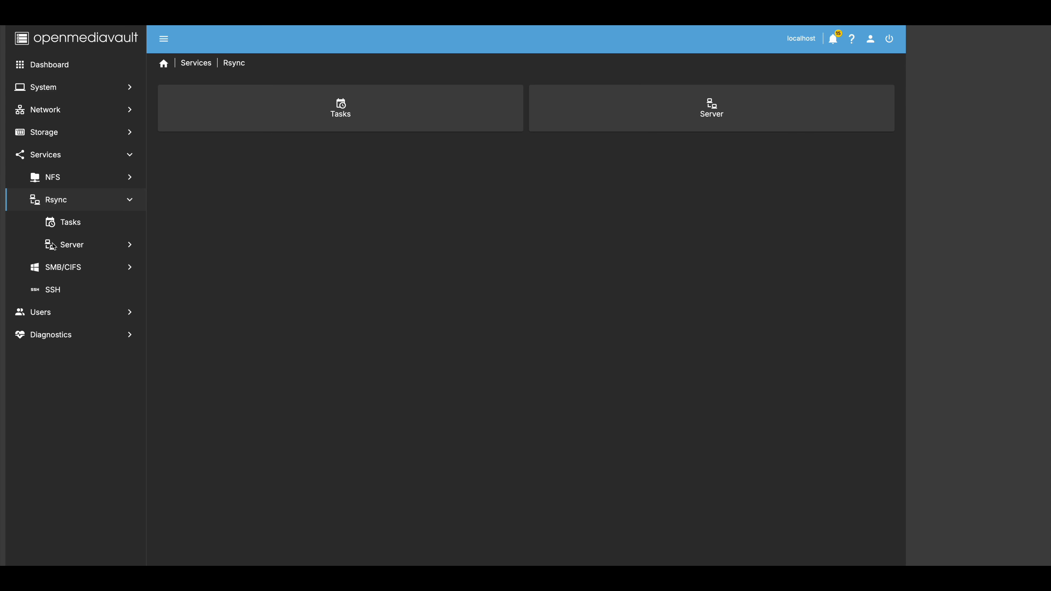
{"action": "left_click", "coordinate": [75, 225]}
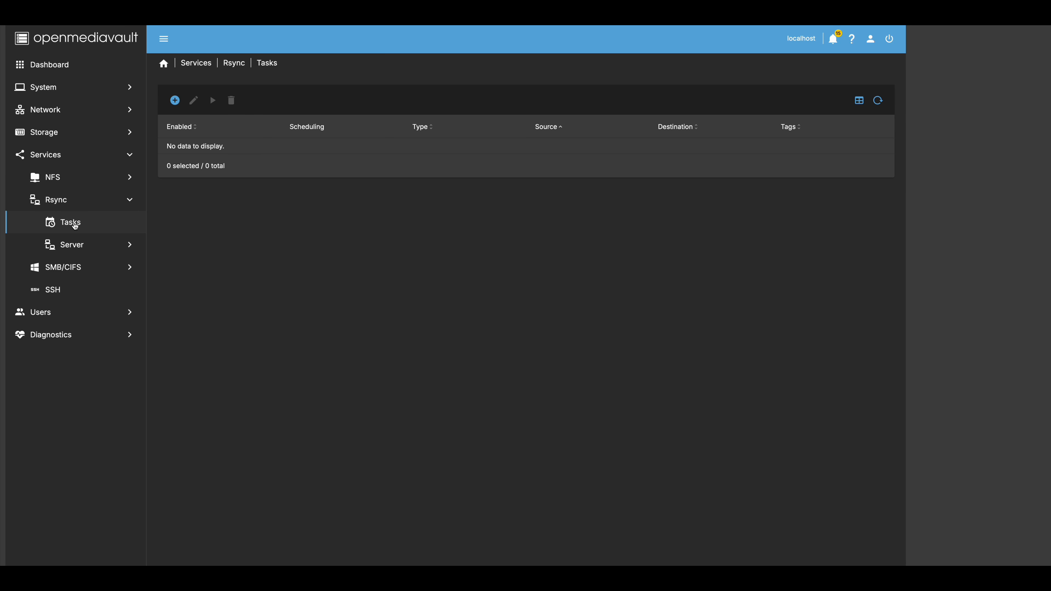
{"action": "left_click", "coordinate": [78, 250]}
{"action": "left_click", "coordinate": [81, 267]}
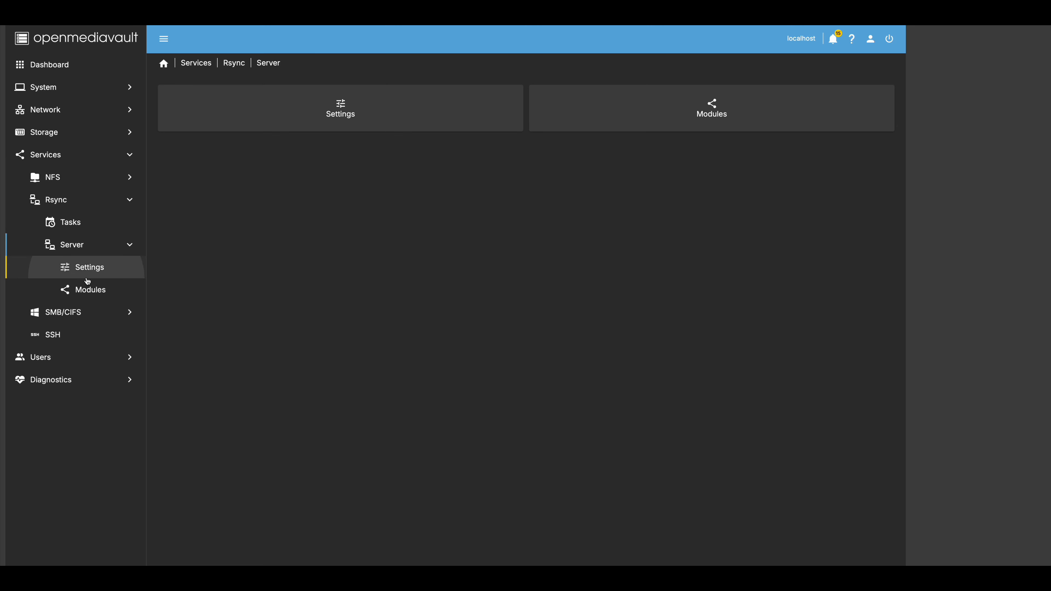
{"action": "left_click", "coordinate": [91, 293]}
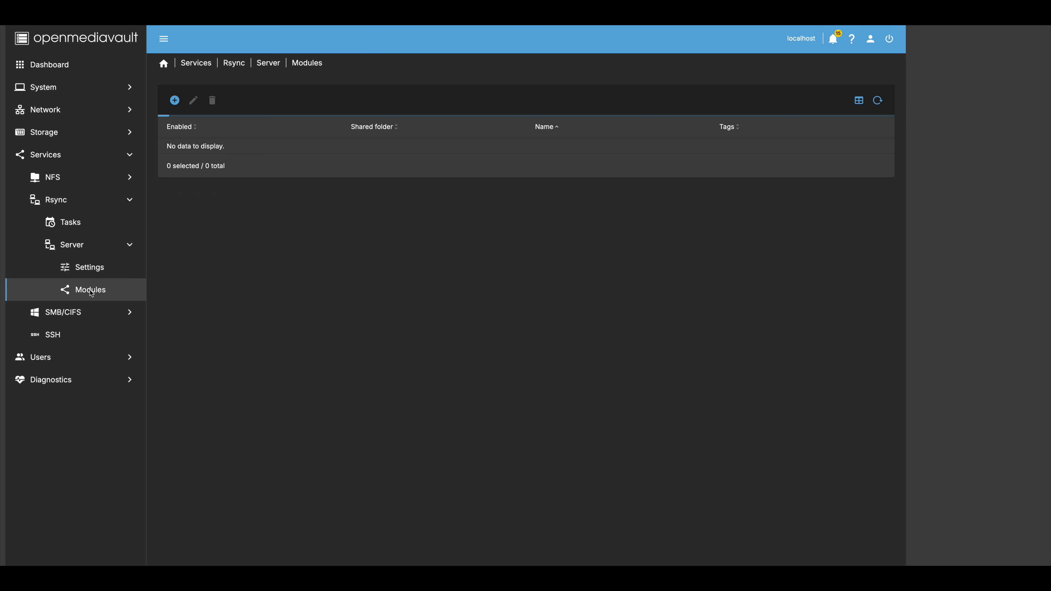
{"action": "left_click", "coordinate": [94, 277]}
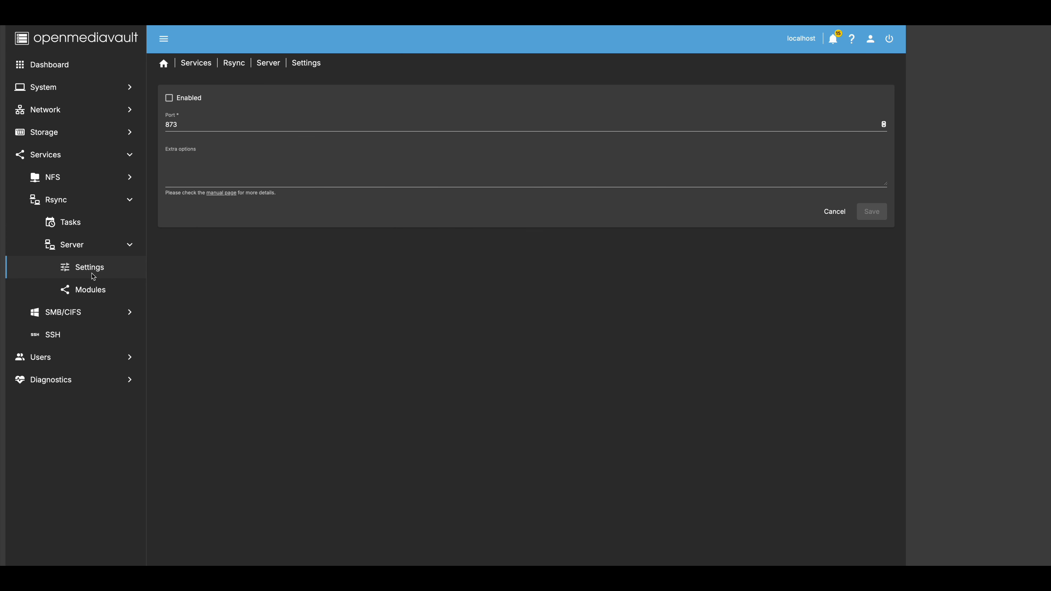
{"action": "left_click", "coordinate": [92, 293]}
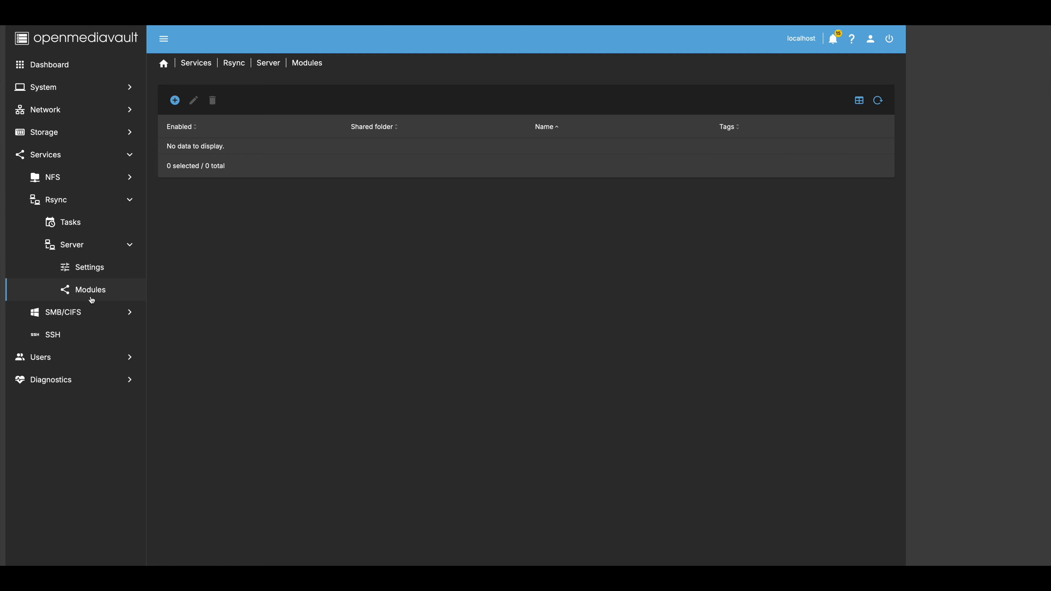
- View the SMB/CIFS settings, then its empty Shares list
{"action": "left_click", "coordinate": [73, 310]}
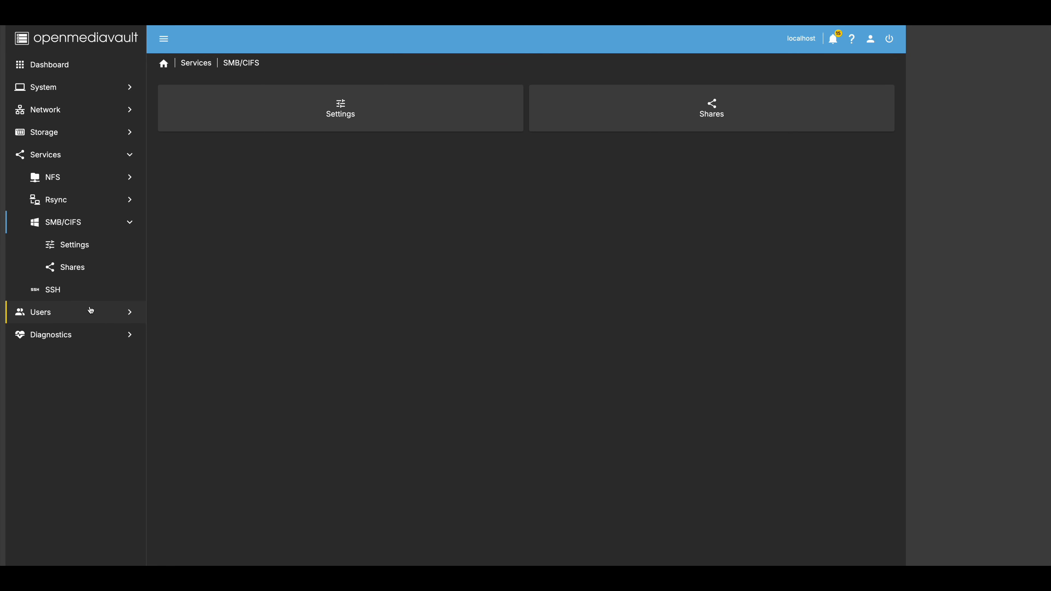
{"action": "left_click", "coordinate": [87, 246]}
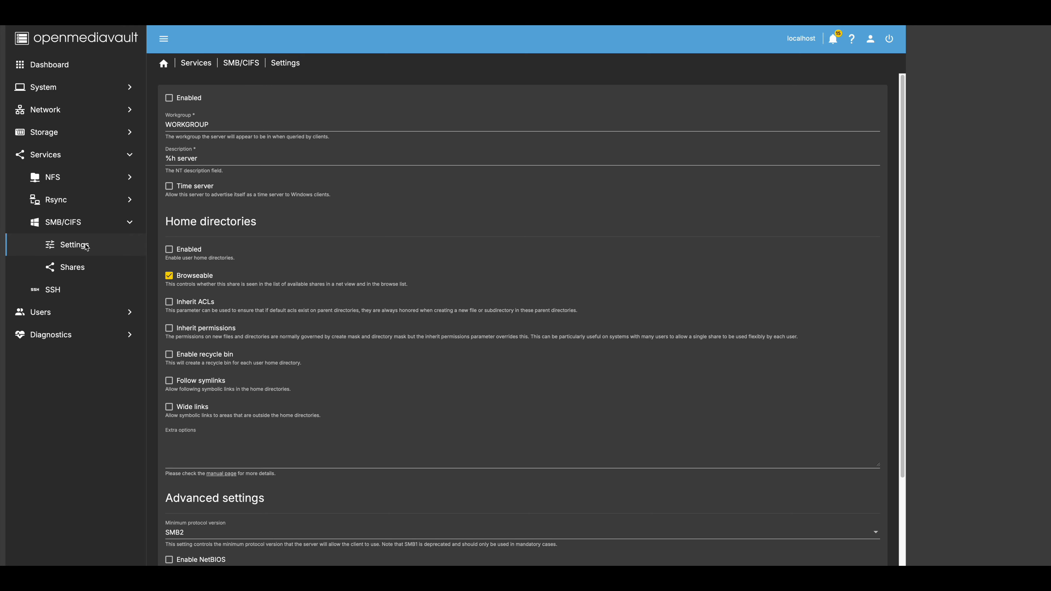
{"action": "left_click", "coordinate": [79, 269]}
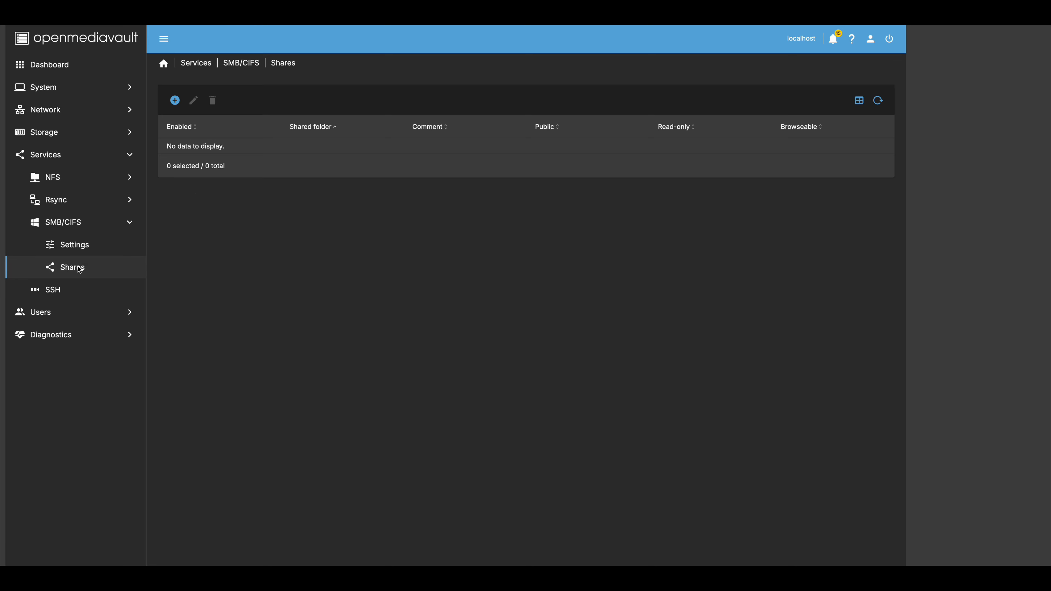
- Glance at the SSH settings, then bring up the empty Users list
{"action": "left_click", "coordinate": [52, 290]}
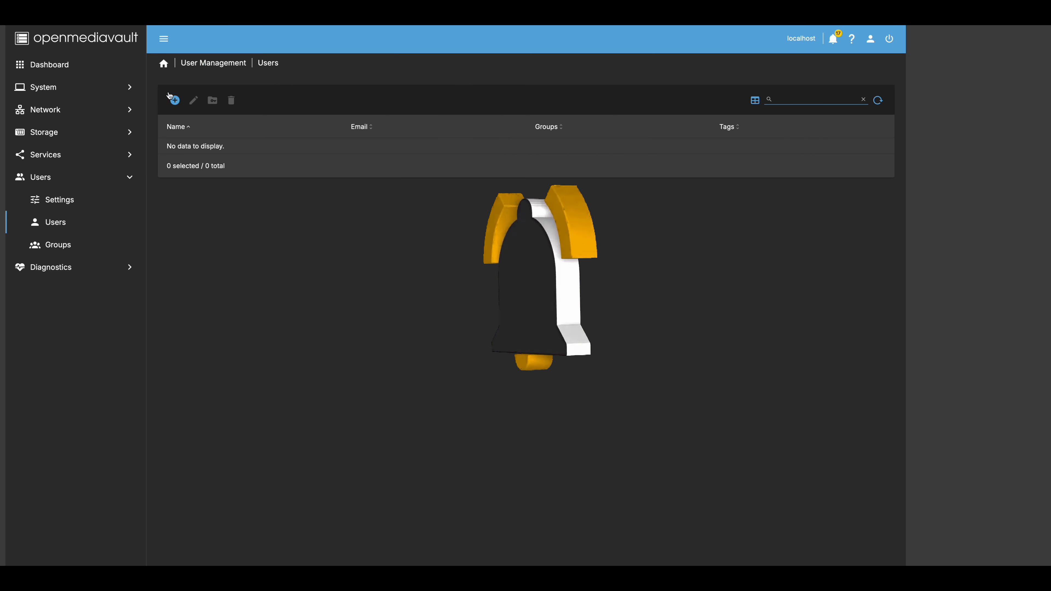
{"action": "left_click", "coordinate": [175, 101]}
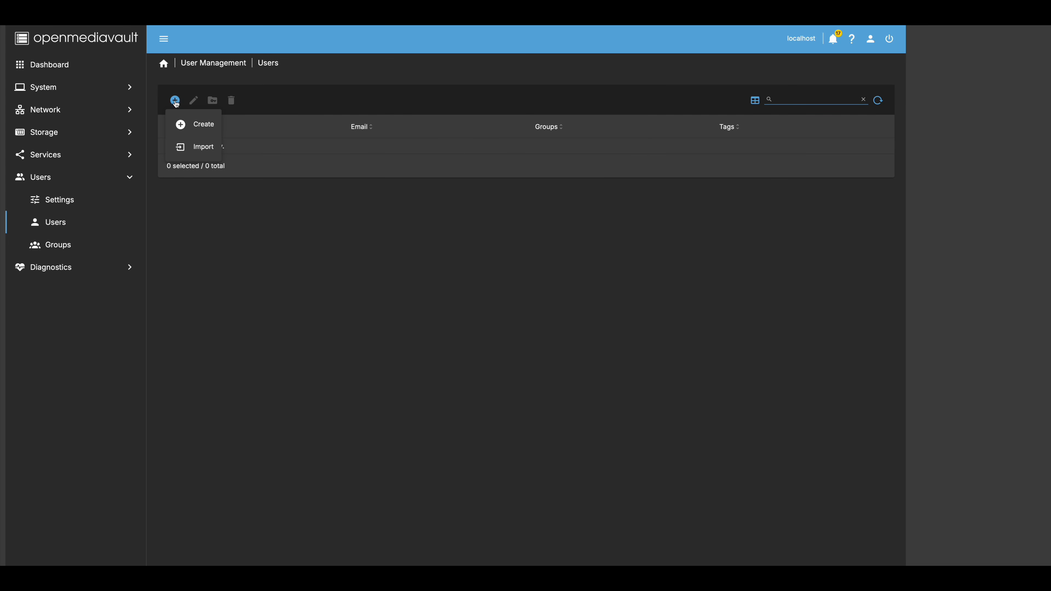
- Create user omvusr with a password, group users and tag omvusr, then apply the changes
{"action": "left_click", "coordinate": [204, 130]}
{"action": "left_click", "coordinate": [195, 105]}
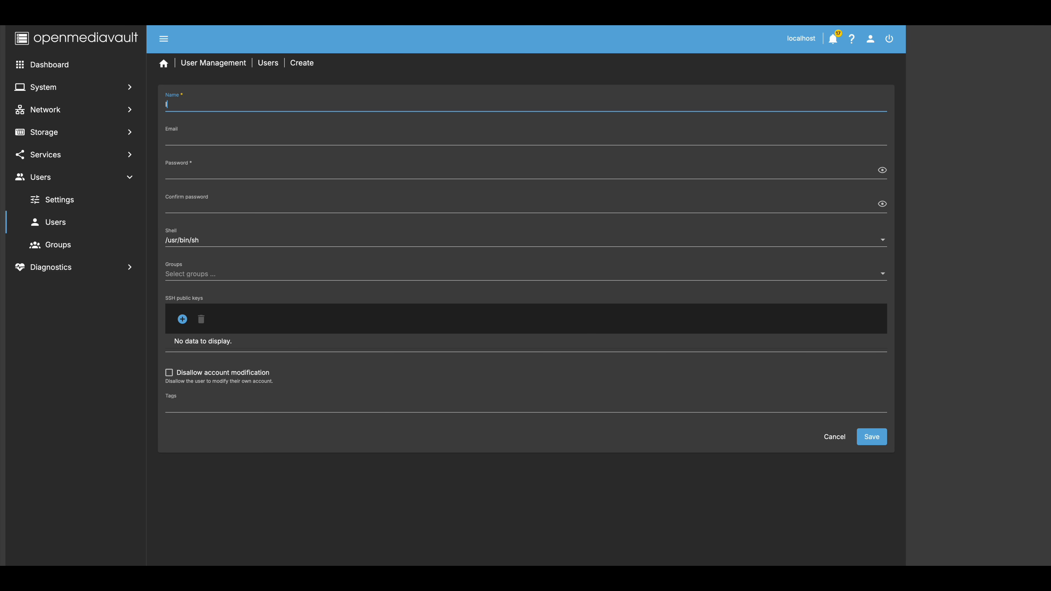
{"action": "type", "text": "omvusr"}
{"action": "left_click", "coordinate": [200, 114]}
{"action": "left_click", "coordinate": [197, 134]}
{"action": "left_click", "coordinate": [201, 171]}
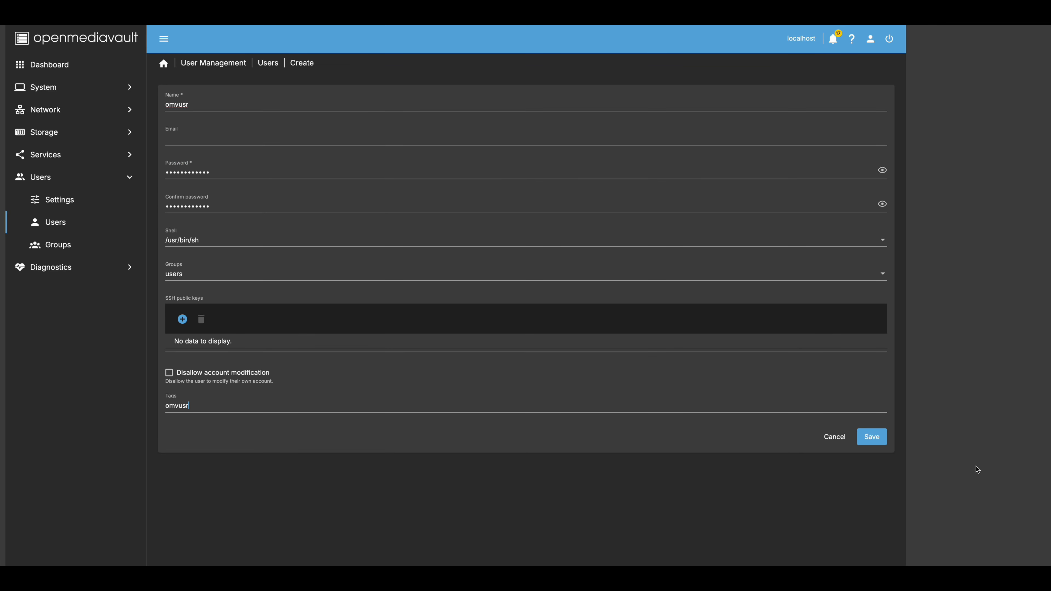
{"action": "left_click", "coordinate": [872, 437]}
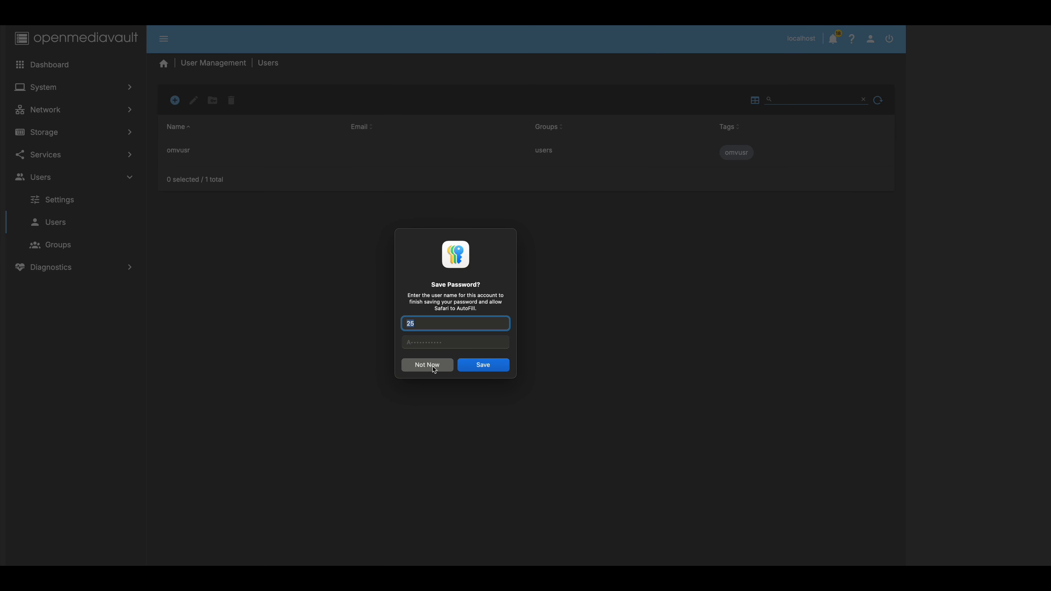
{"action": "left_click", "coordinate": [434, 369]}
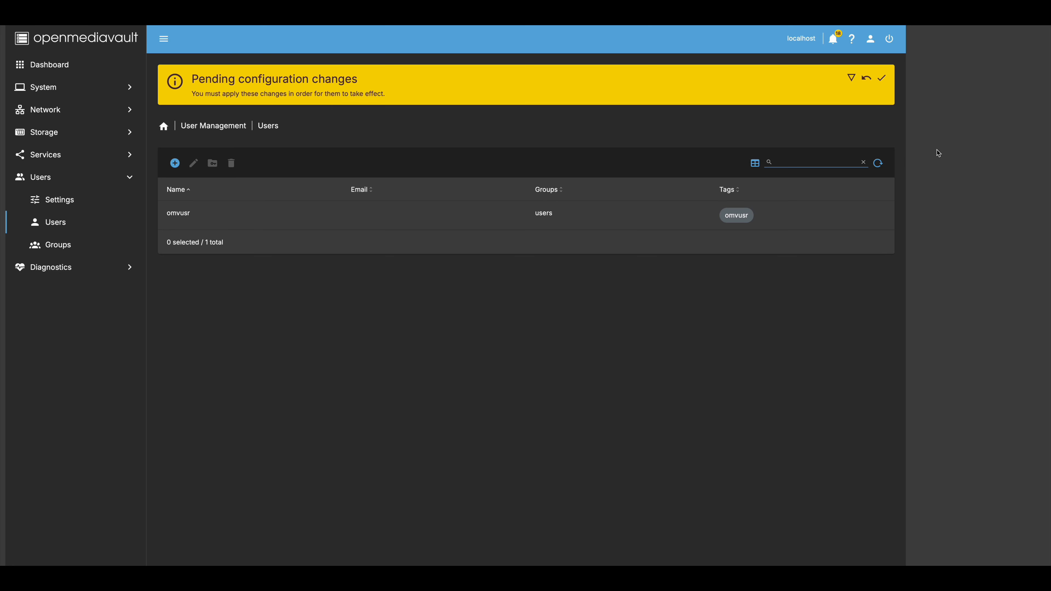
{"action": "left_click", "coordinate": [882, 78]}
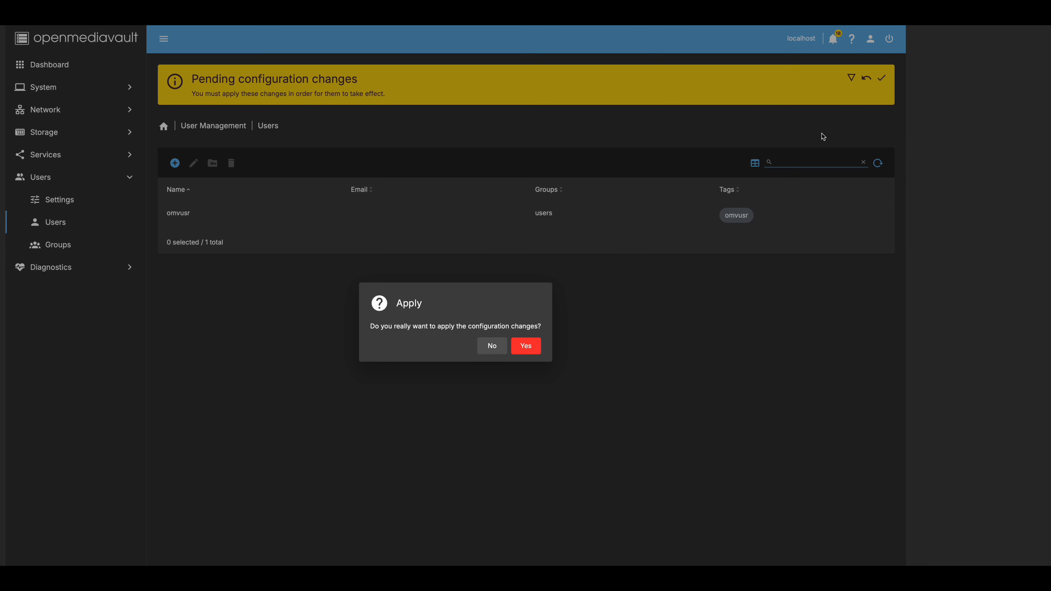
{"action": "left_click", "coordinate": [525, 352]}
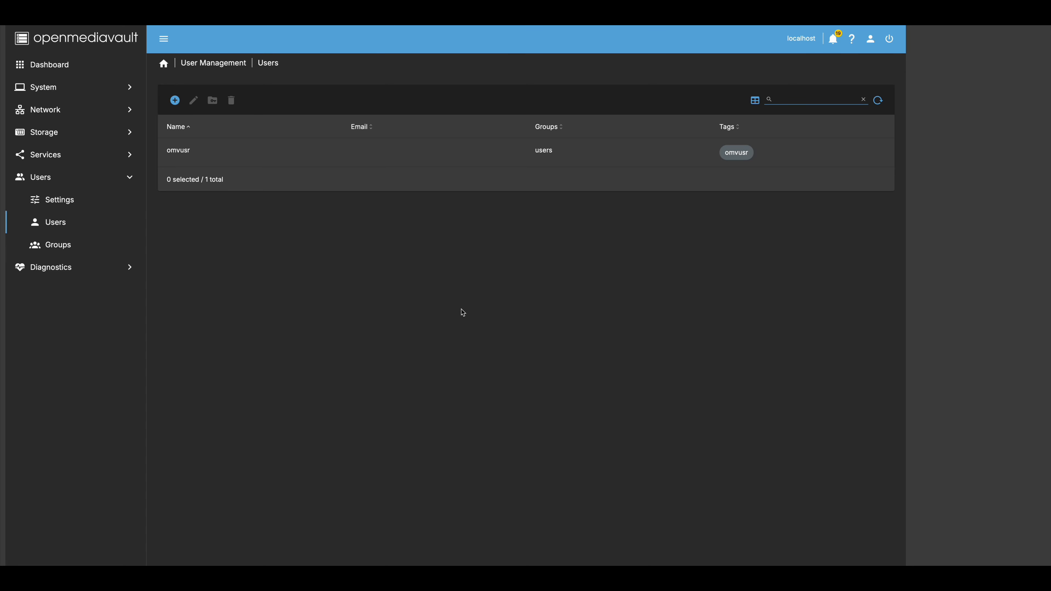
- Start a new user named backupusr, entering its password and the tag backup
{"action": "left_click", "coordinate": [174, 100]}
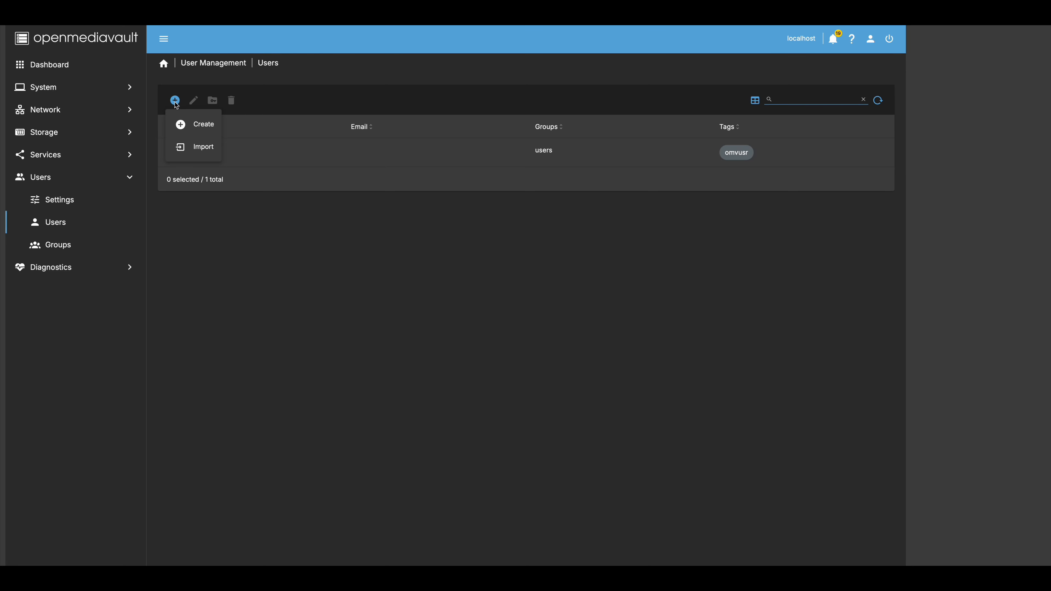
{"action": "left_click", "coordinate": [199, 128]}
{"action": "left_click", "coordinate": [190, 102]}
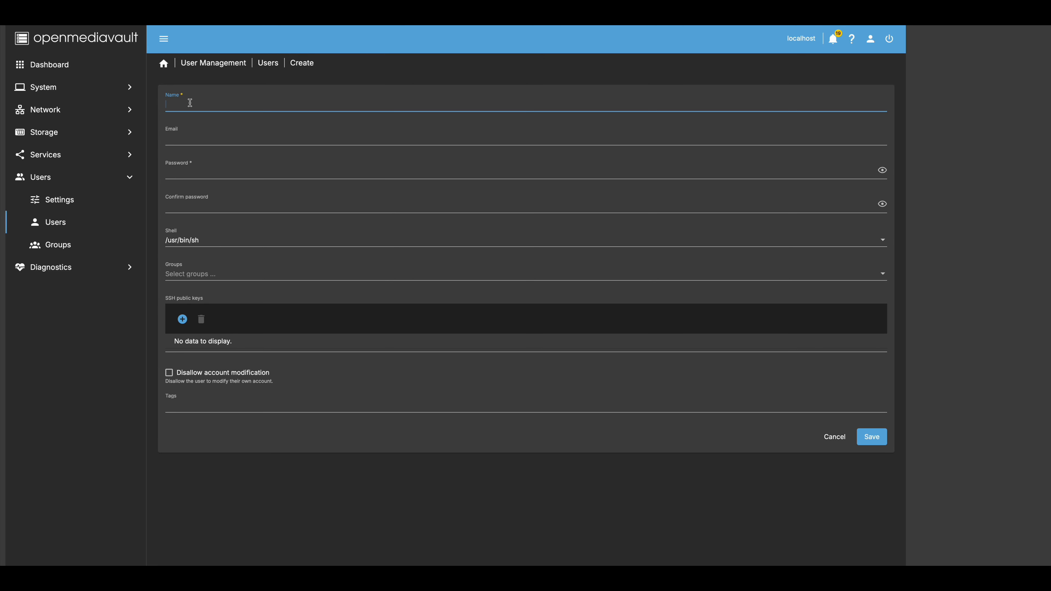
{"action": "type", "text": "backup"}
{"action": "left_click", "coordinate": [217, 174]}
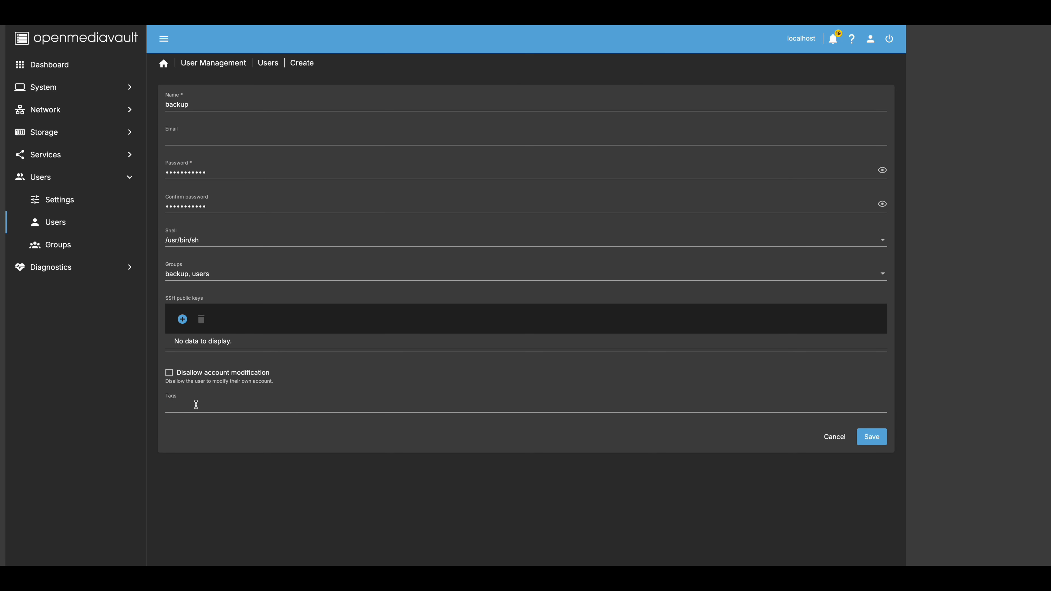
{"action": "type", "text": "backup"}
{"action": "left_click", "coordinate": [874, 440]}
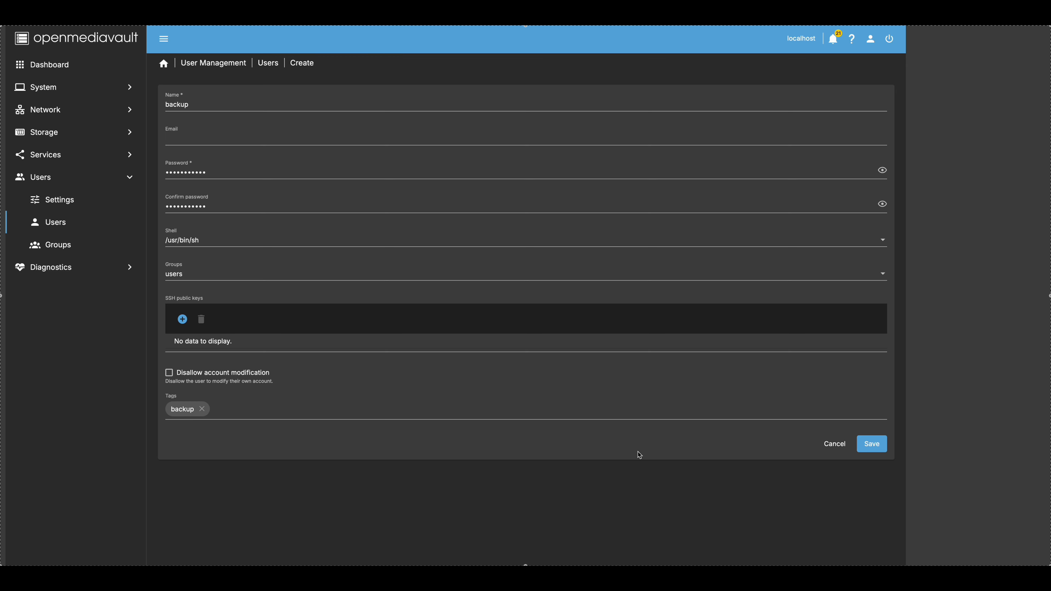
{"action": "type", "text": "usr"}
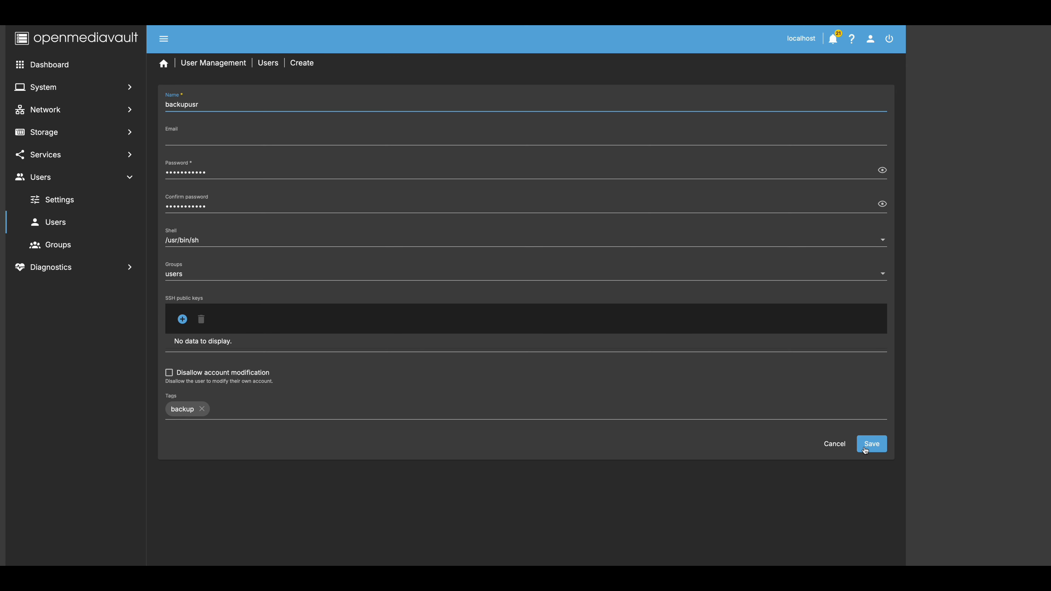
- Put backupusr in the backup and users groups, save it, and apply the changes
{"action": "left_click", "coordinate": [200, 277]}
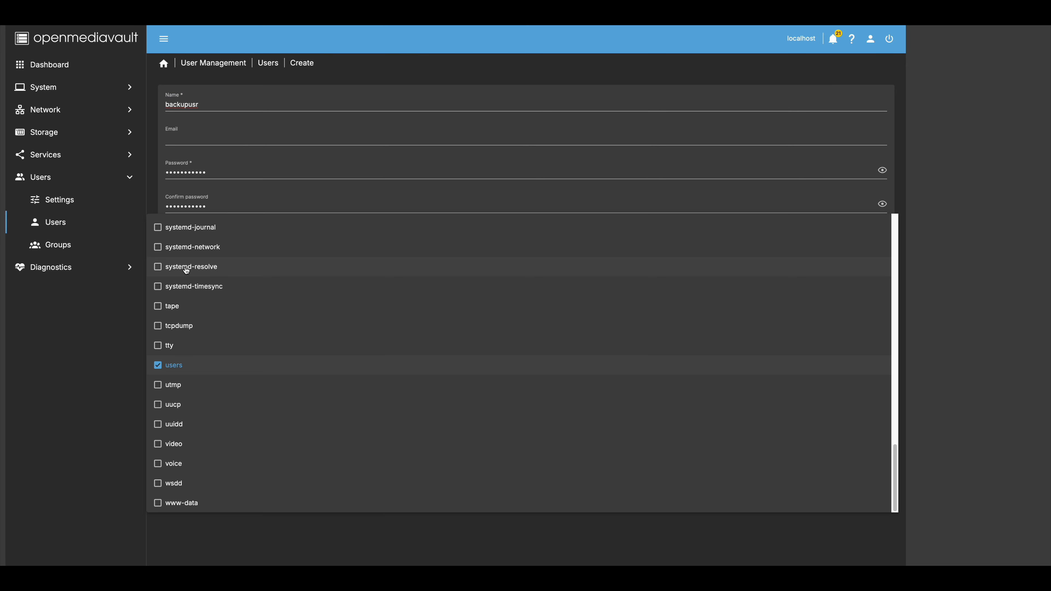
{"action": "scroll", "coordinate": [211, 328], "scroll_direction": "up", "scroll_amount": 15}
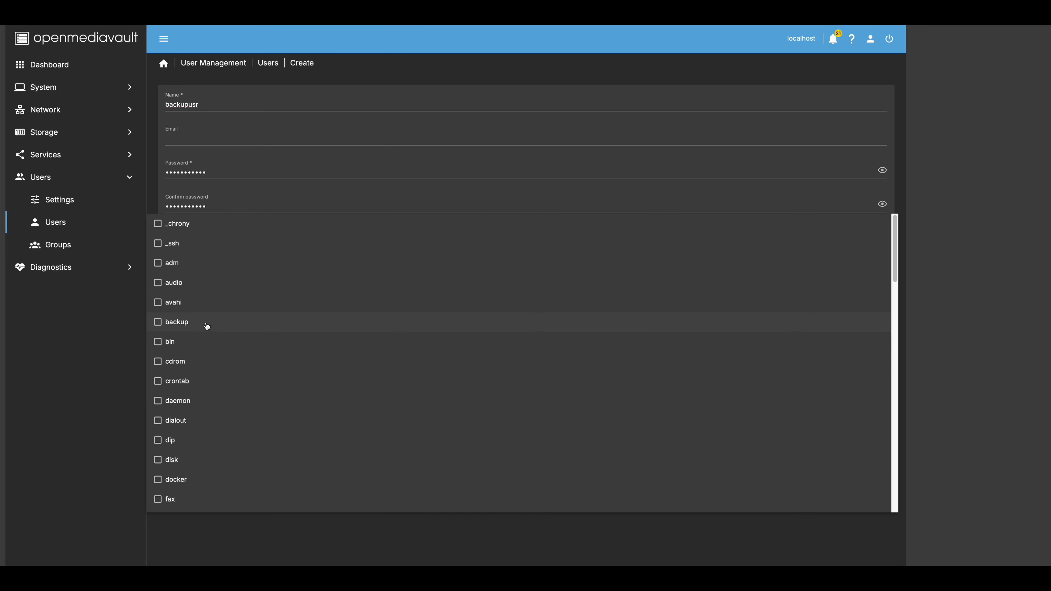
{"action": "left_click", "coordinate": [159, 322]}
{"action": "left_click", "coordinate": [110, 352]}
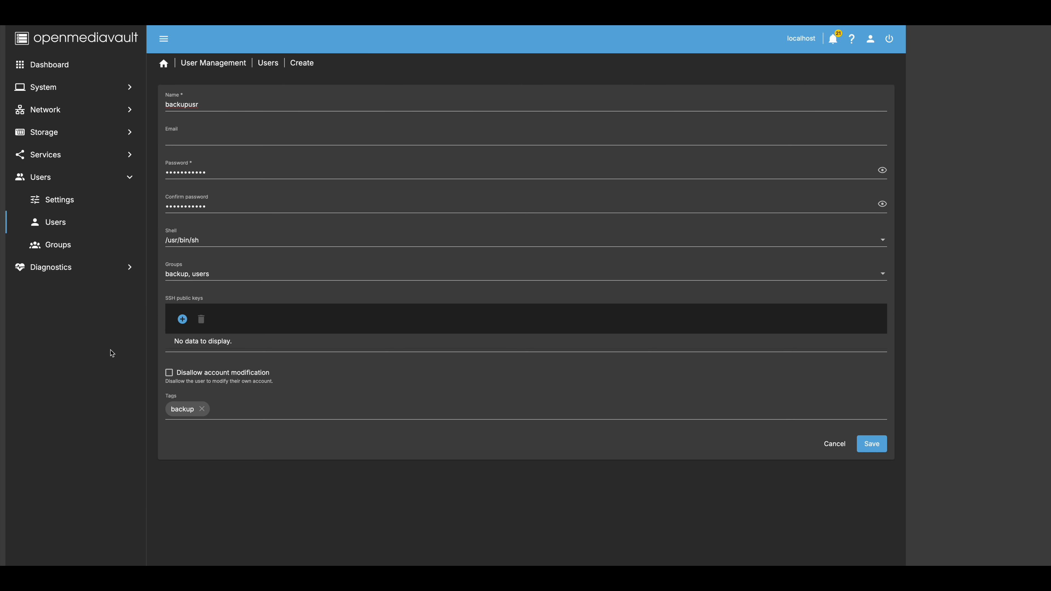
{"action": "left_click", "coordinate": [873, 447]}
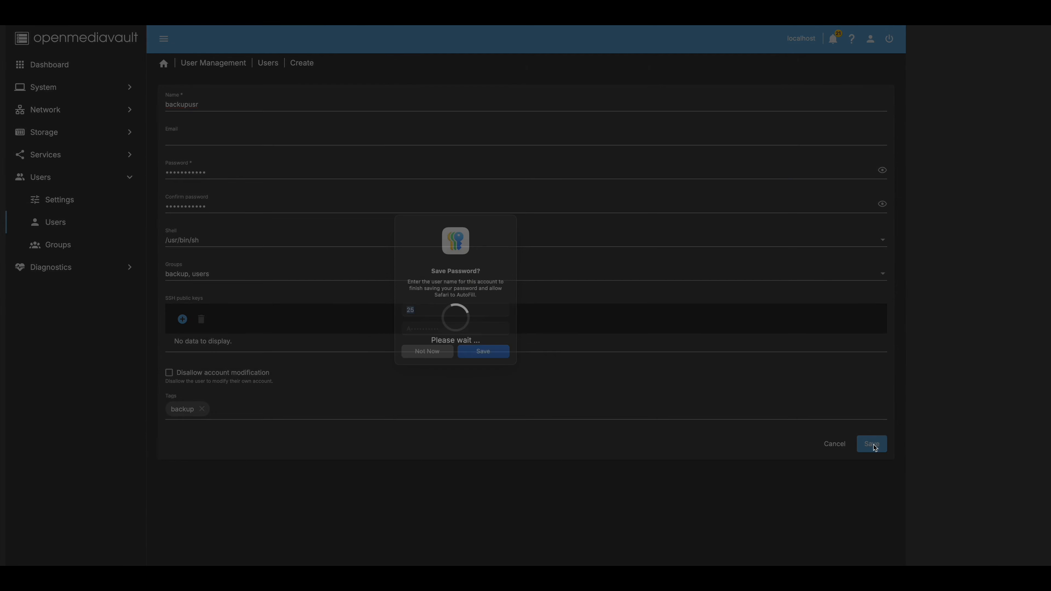
{"action": "left_click", "coordinate": [425, 365]}
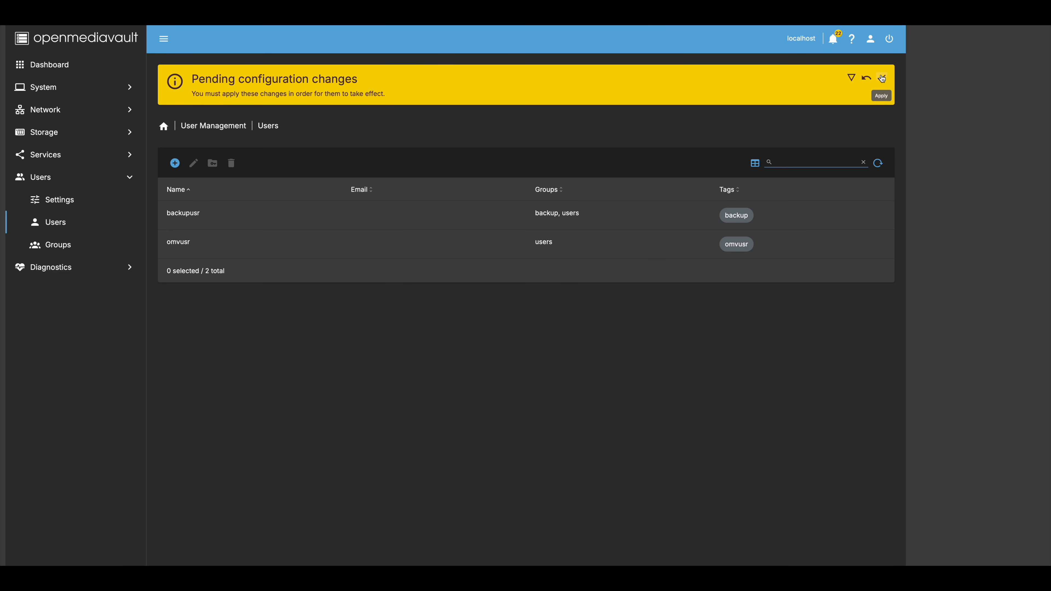
{"action": "left_click", "coordinate": [882, 78]}
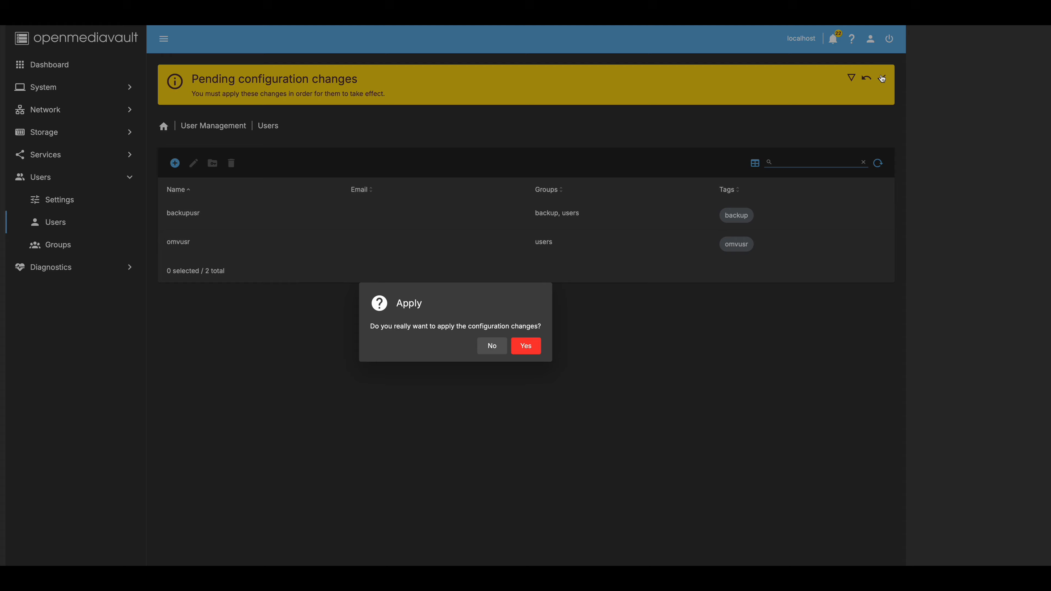
{"action": "left_click", "coordinate": [526, 347]}
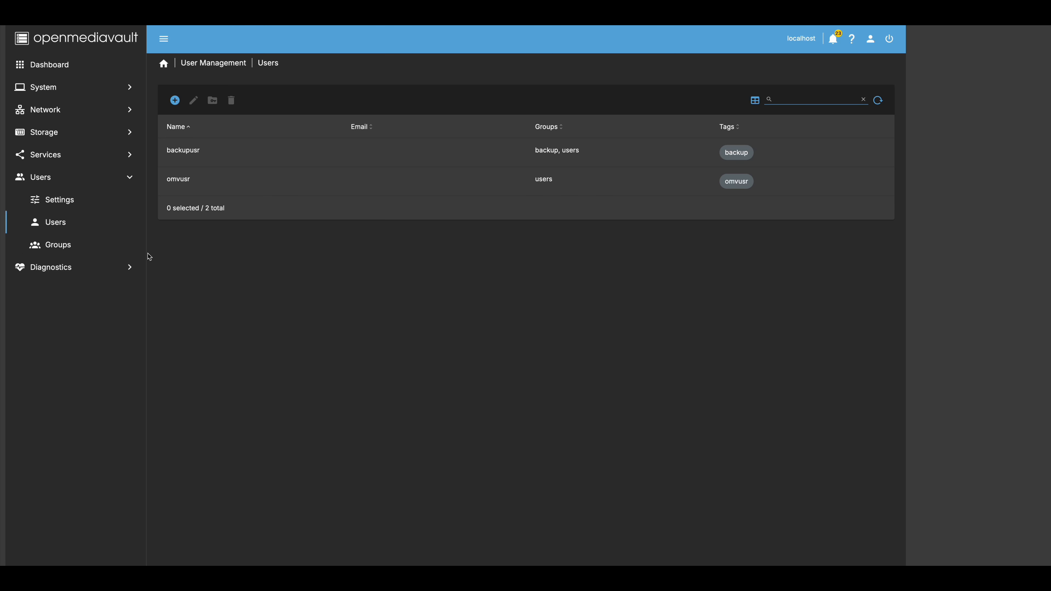
- Browse the Users, Groups, Services and NFS pages, ending on Storage > Shared Folders
{"action": "left_click", "coordinate": [70, 200]}
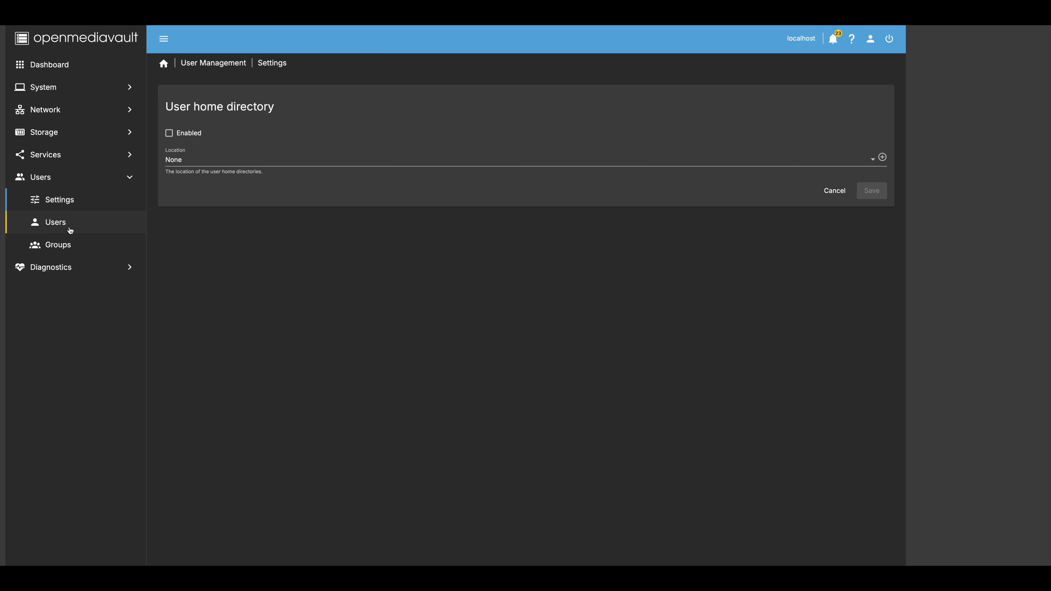
{"action": "left_click", "coordinate": [59, 228]}
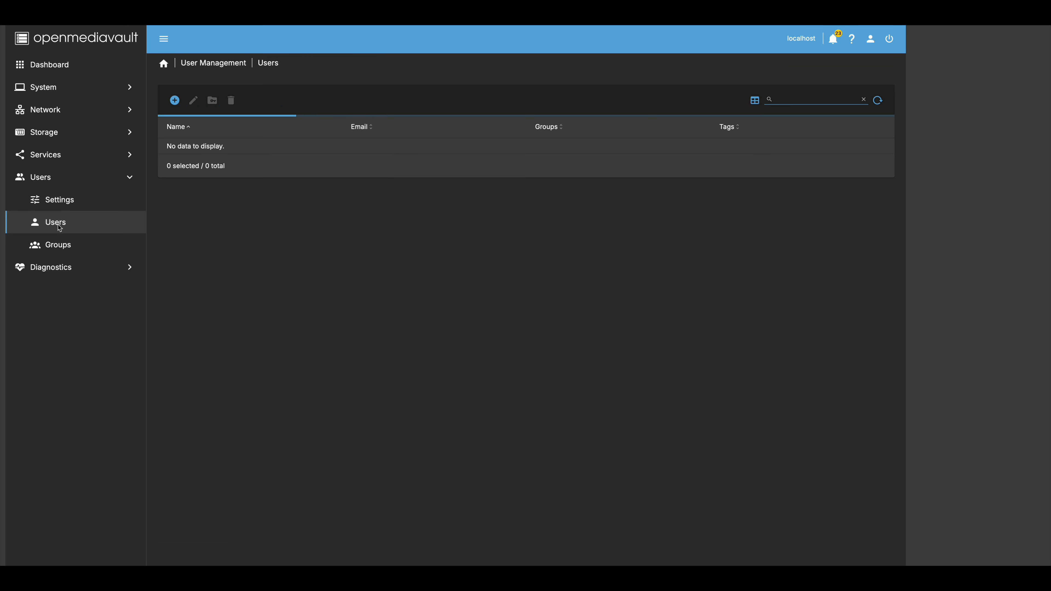
{"action": "left_click", "coordinate": [60, 246]}
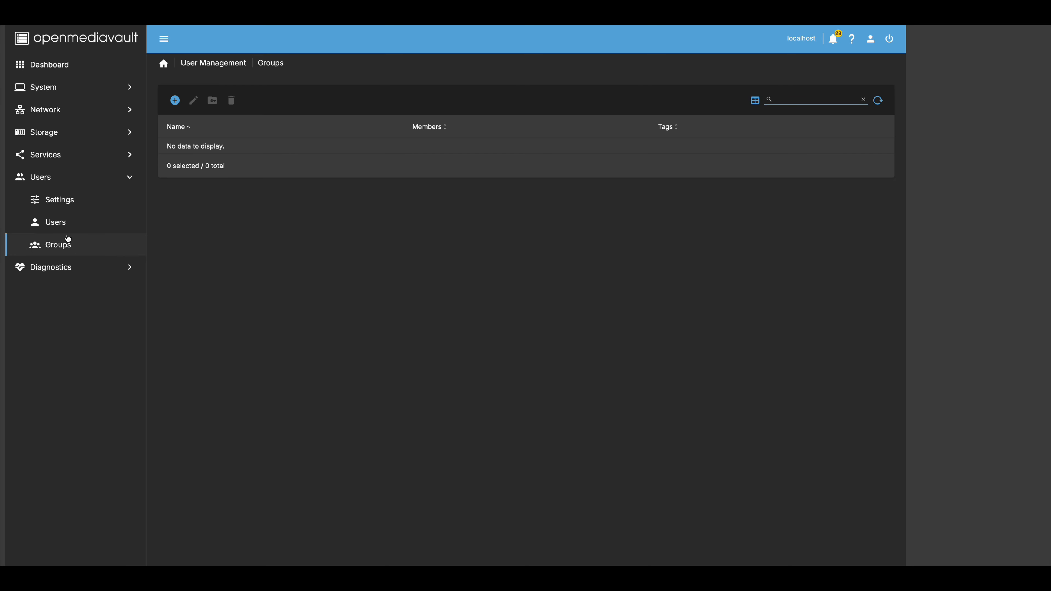
{"action": "left_click", "coordinate": [57, 158]}
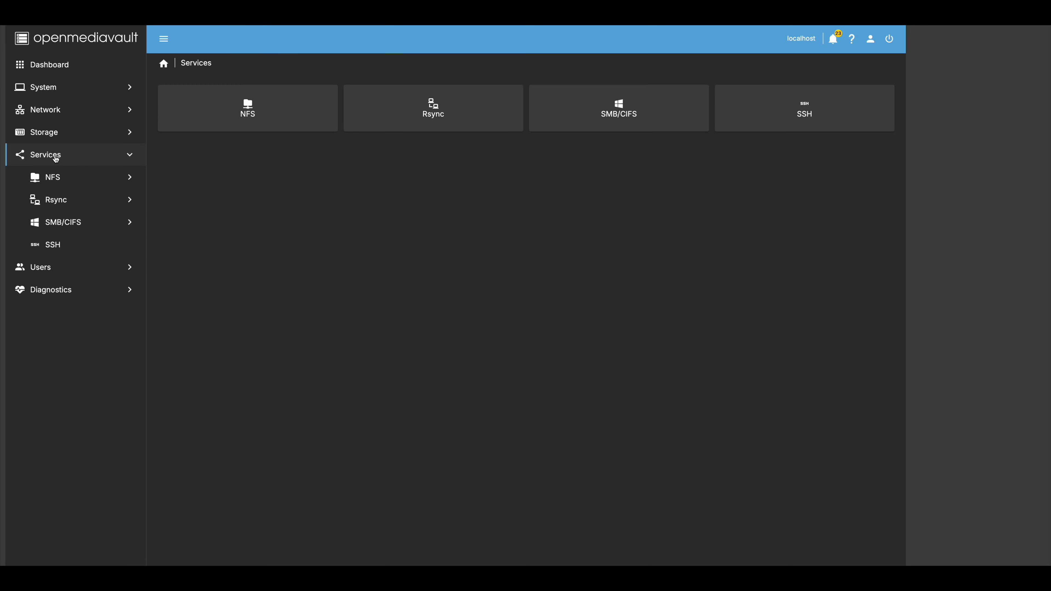
{"action": "left_click", "coordinate": [57, 185]}
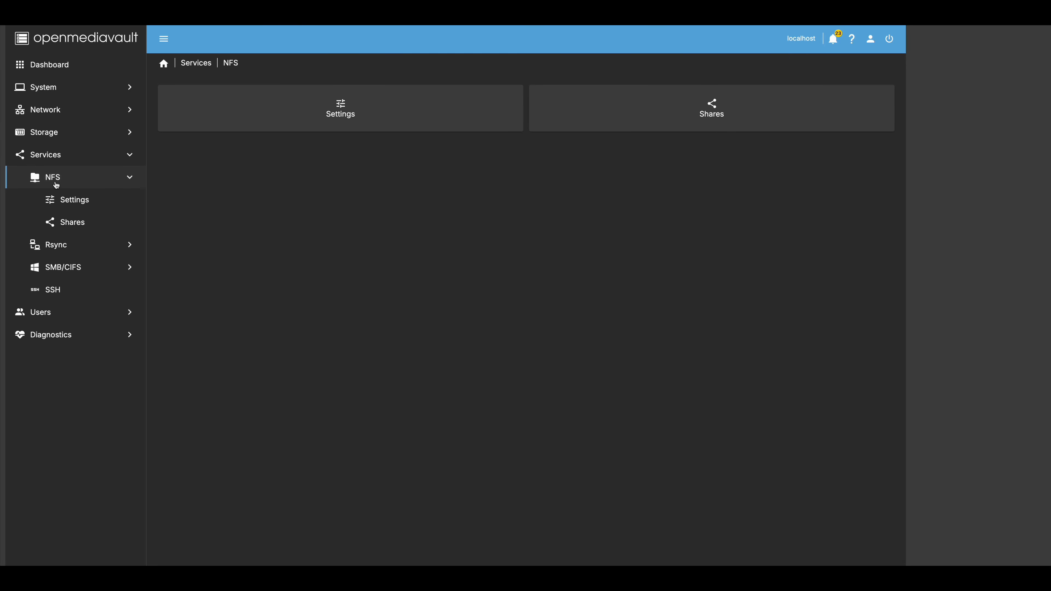
{"action": "left_click", "coordinate": [50, 139]}
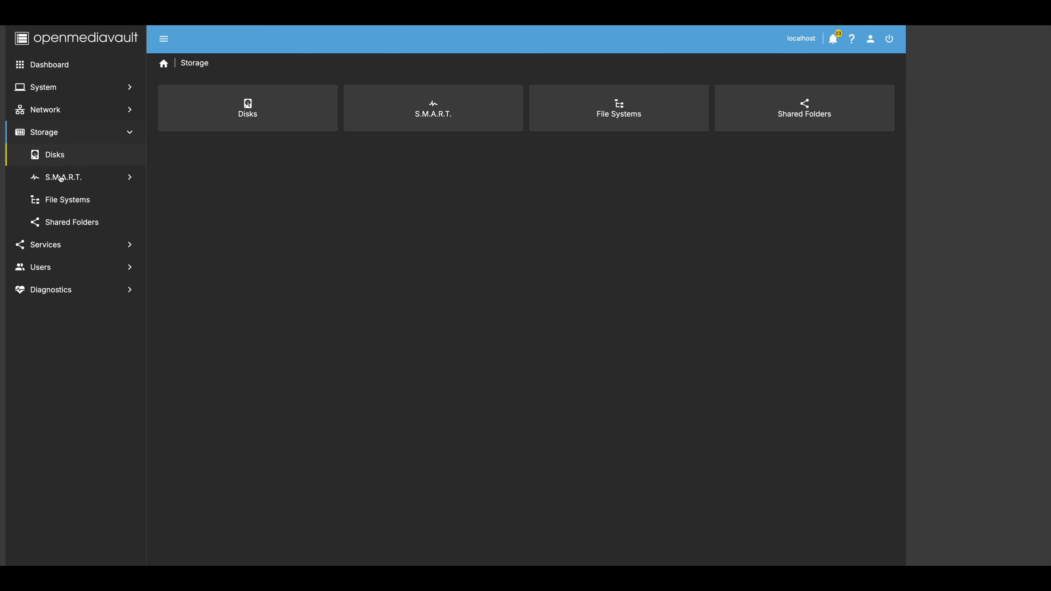
{"action": "left_click", "coordinate": [79, 219]}
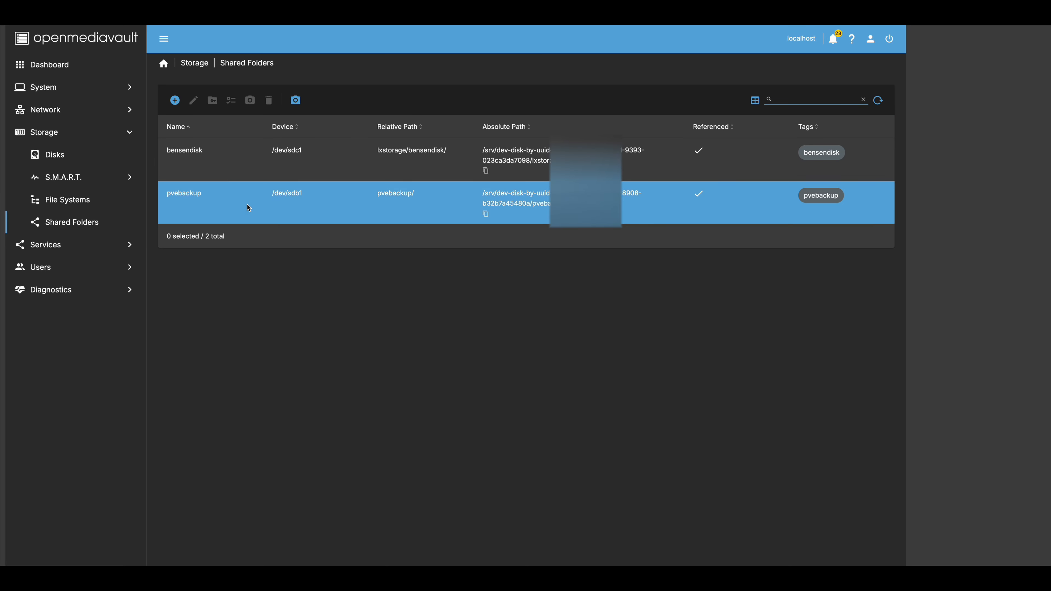
- Grant omvusr Read/Write on bensendisk, save the permissions and apply the configuration
{"action": "left_click", "coordinate": [222, 166]}
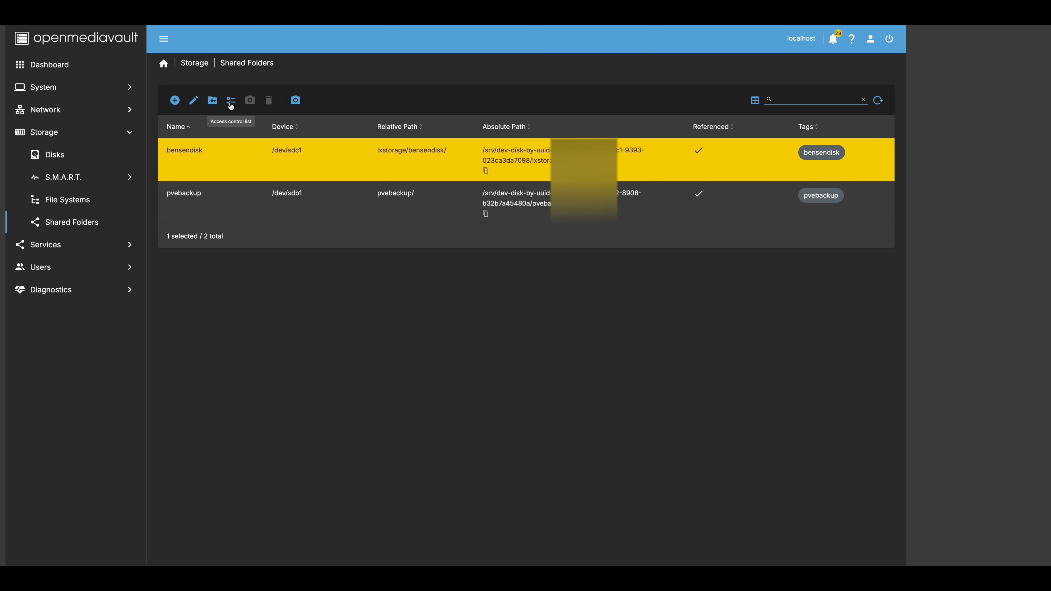
{"action": "left_click", "coordinate": [213, 101]}
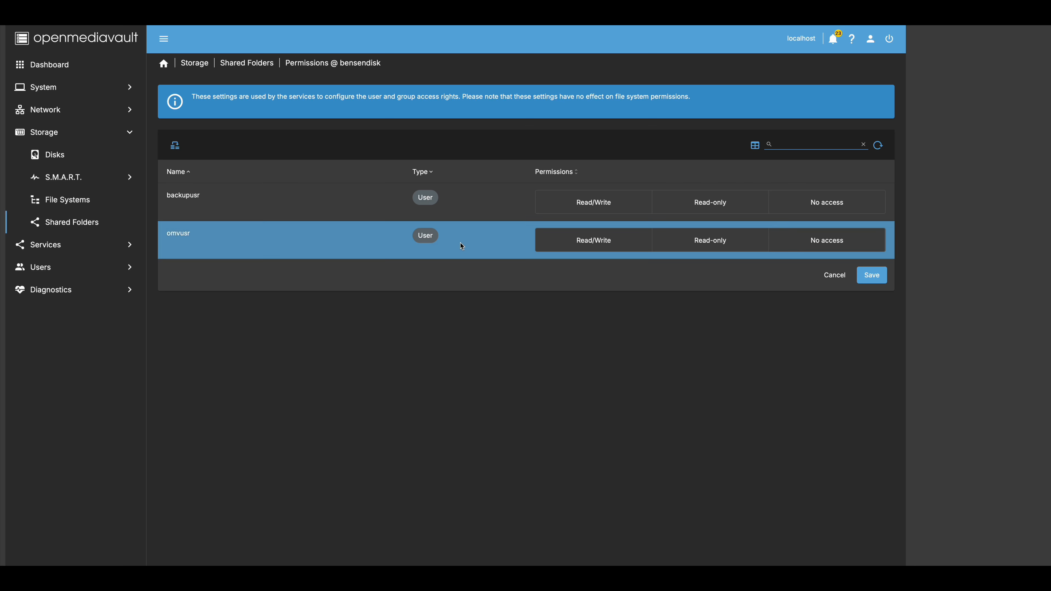
{"action": "left_click", "coordinate": [288, 240]}
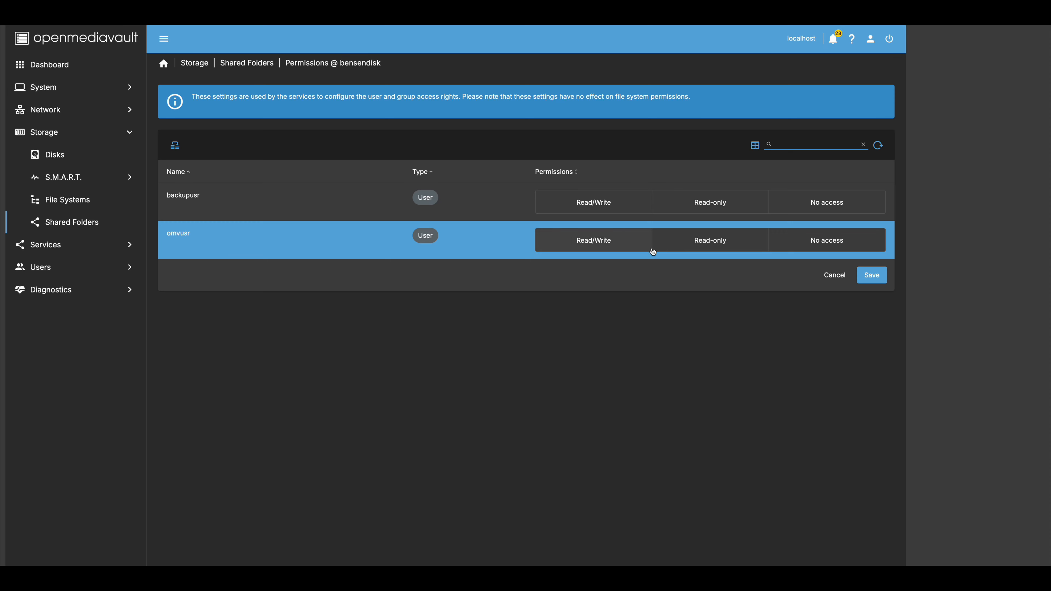
{"action": "left_click", "coordinate": [609, 247]}
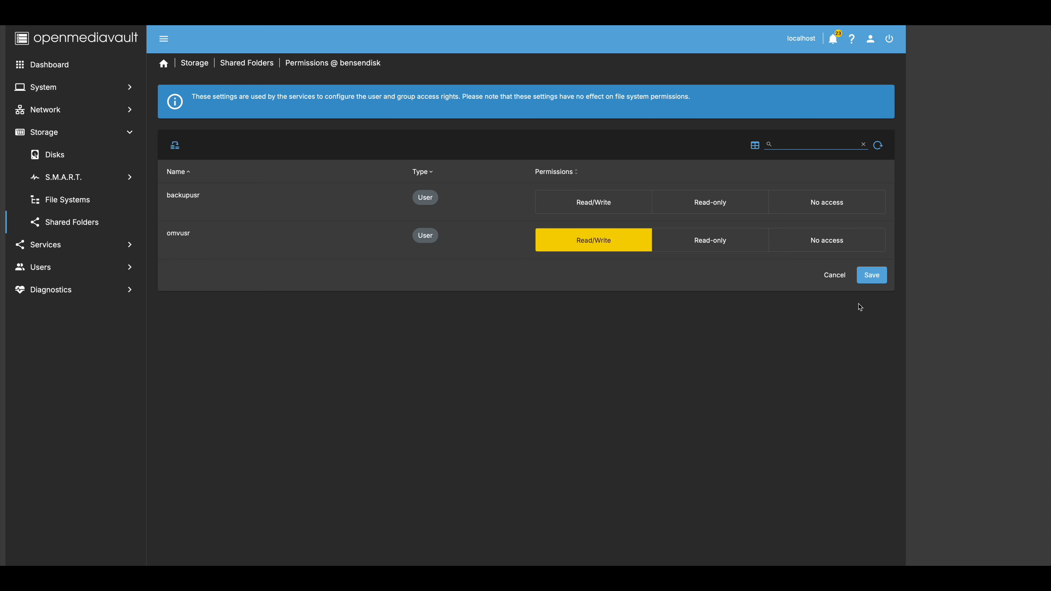
{"action": "left_click", "coordinate": [872, 275]}
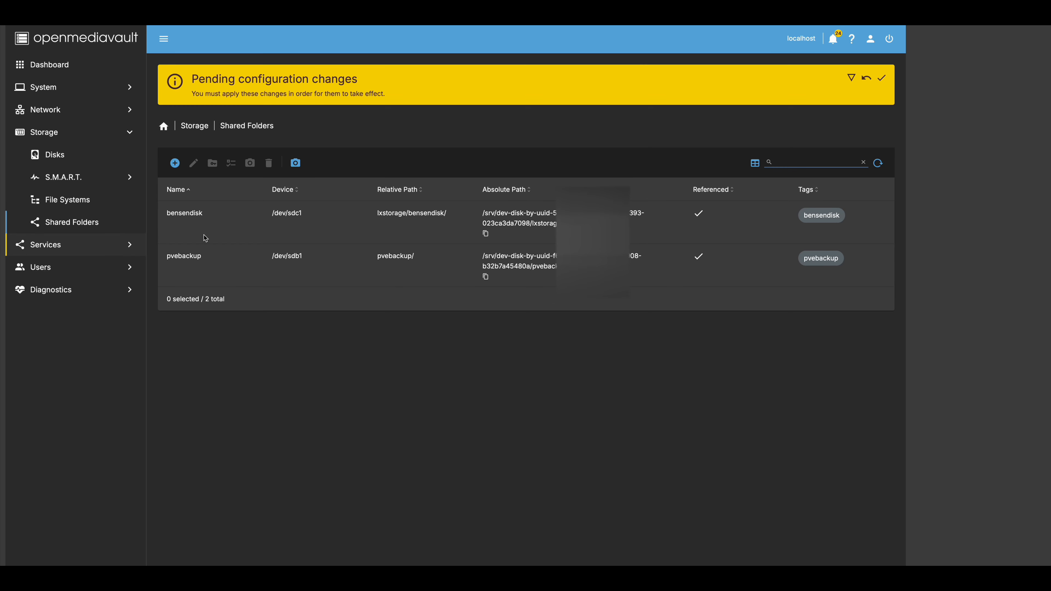
{"action": "left_click", "coordinate": [882, 78]}
{"action": "left_click", "coordinate": [524, 347]}
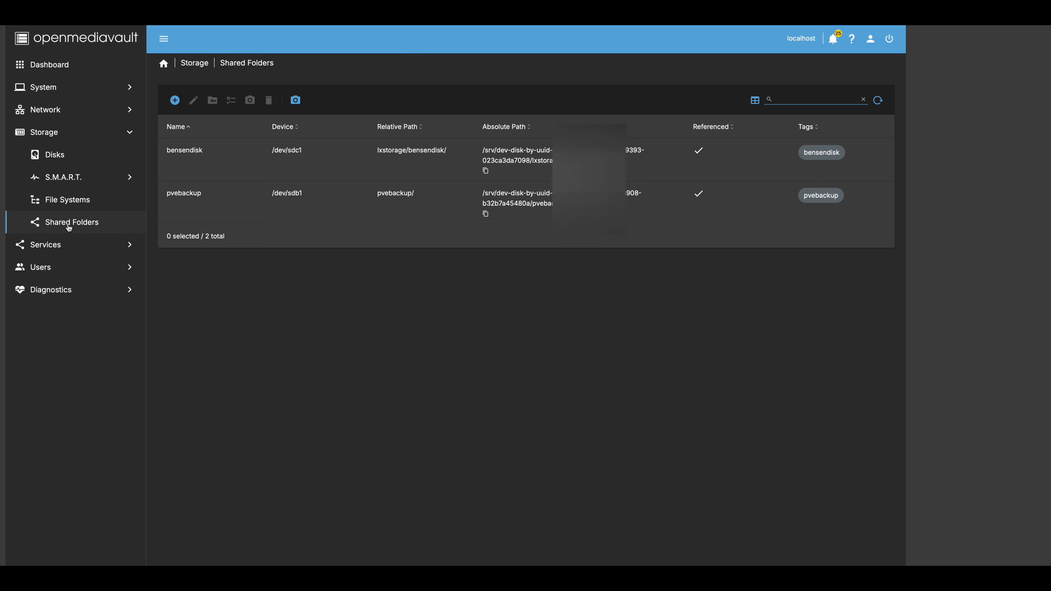
- Grant backupusr Read/Write on pvebackup, save the permissions and apply the configuration
{"action": "left_click", "coordinate": [228, 200]}
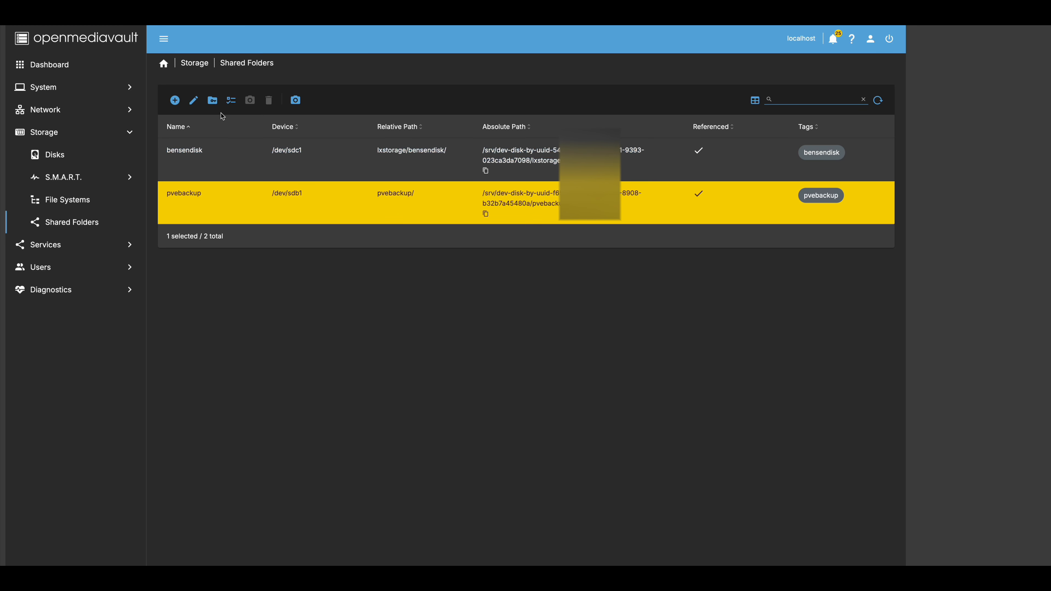
{"action": "left_click", "coordinate": [213, 100]}
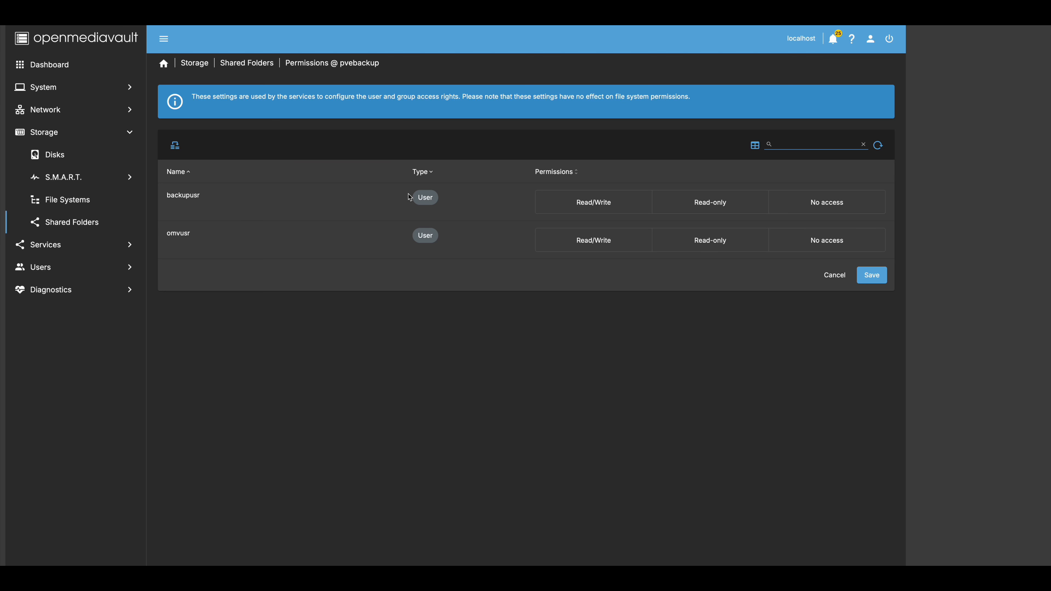
{"action": "left_click", "coordinate": [360, 198]}
{"action": "left_click", "coordinate": [599, 207]}
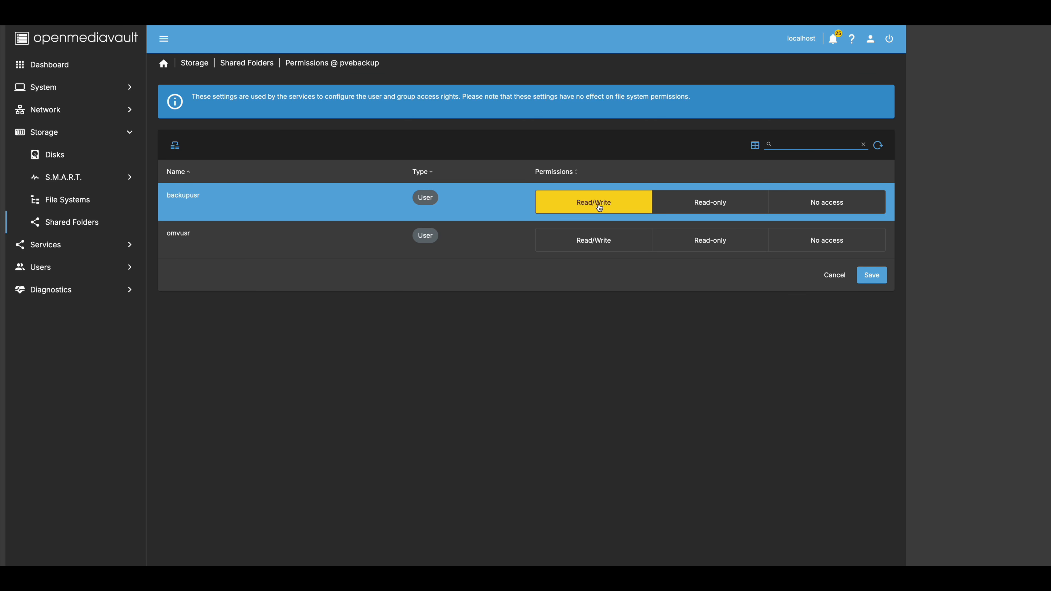
{"action": "left_click", "coordinate": [872, 277]}
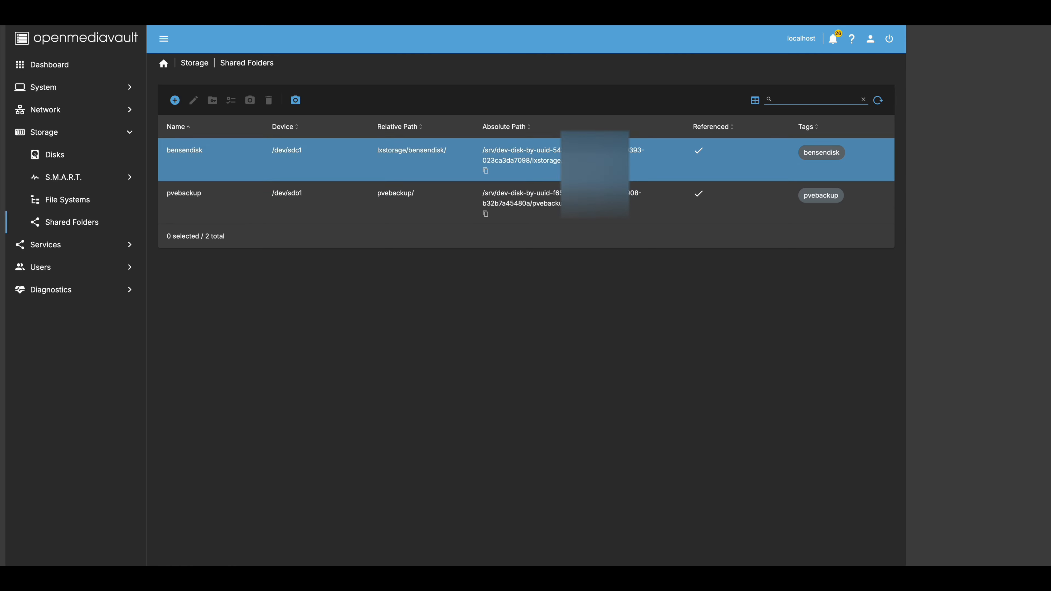
{"action": "left_click", "coordinate": [883, 80]}
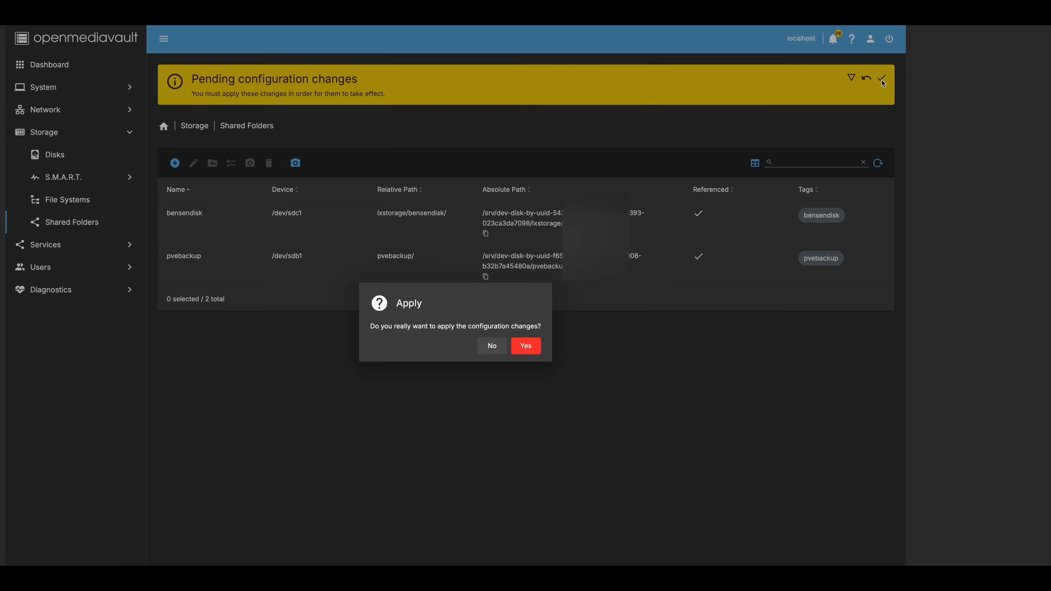
{"action": "left_click", "coordinate": [531, 347]}
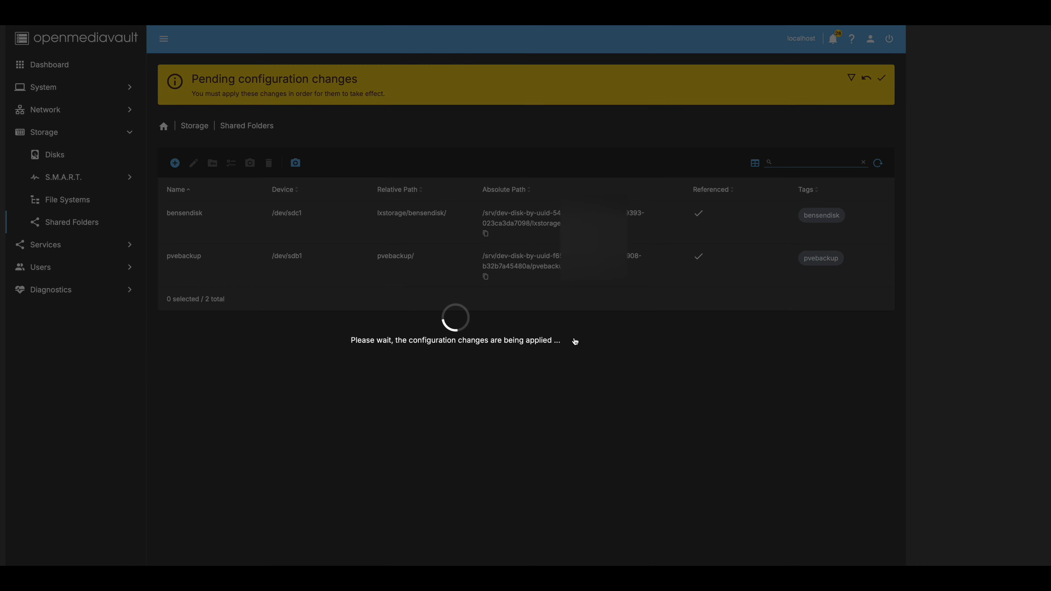